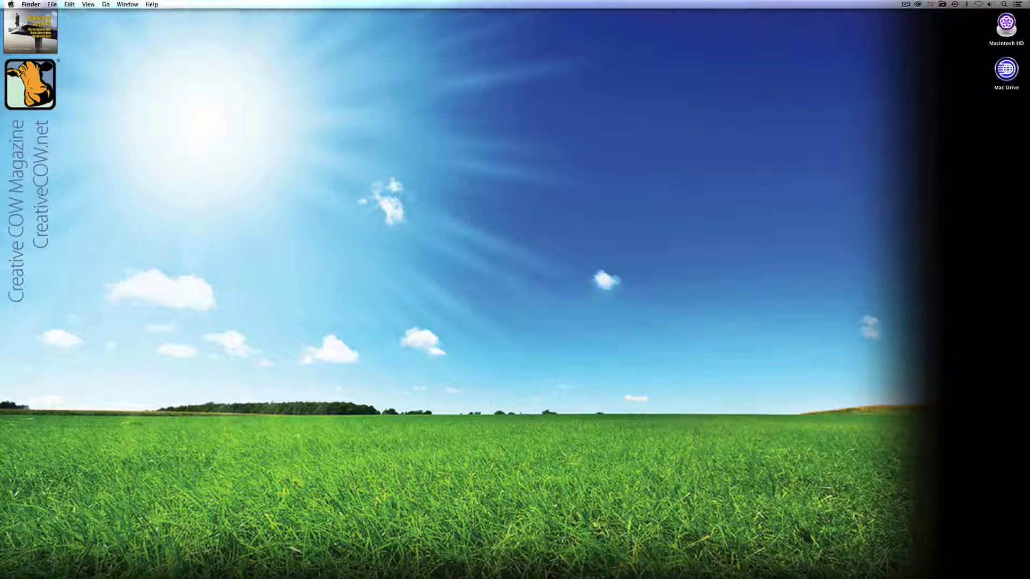
# Step: Switch to Avid Media Composer, open the Sequences bin and preview the Main Video Wall sequence from its start
pyautogui.press('super+Tab')
pyautogui.press('super+Tab')
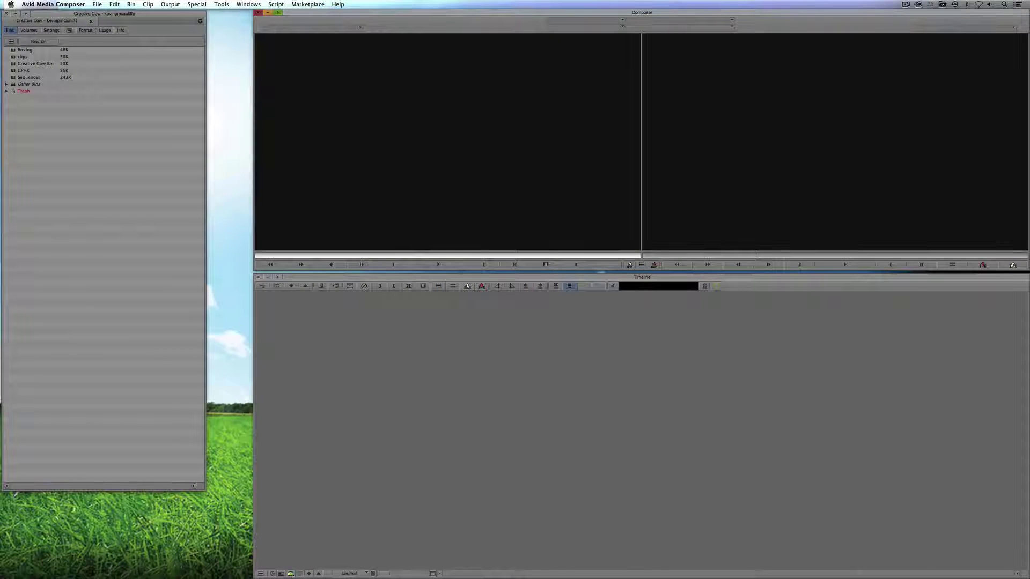
pyautogui.doubleClick(18, 77)
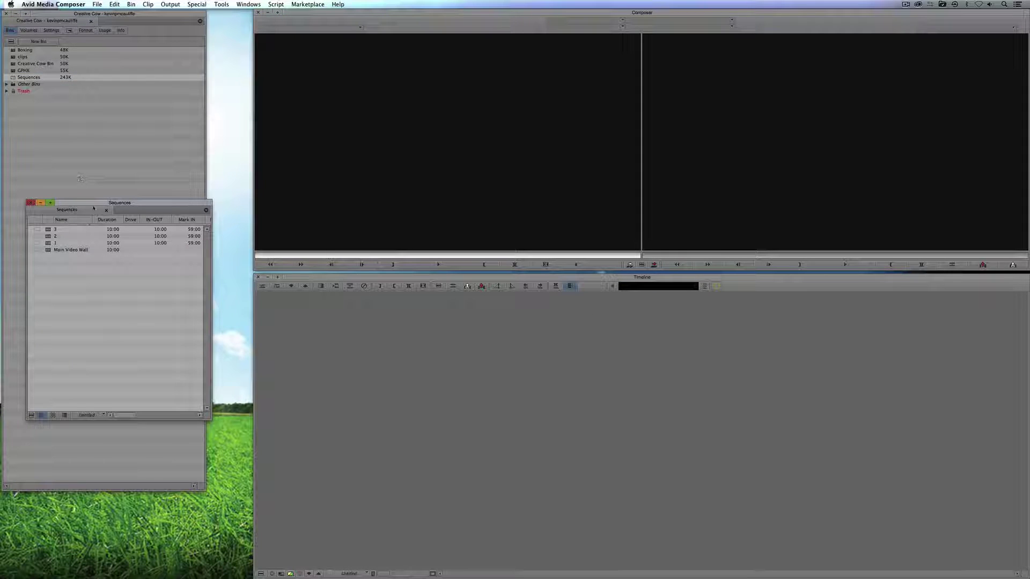
pyautogui.moveTo(93, 208); pyautogui.dragTo(98, 188)
pyautogui.doubleClick(75, 229)
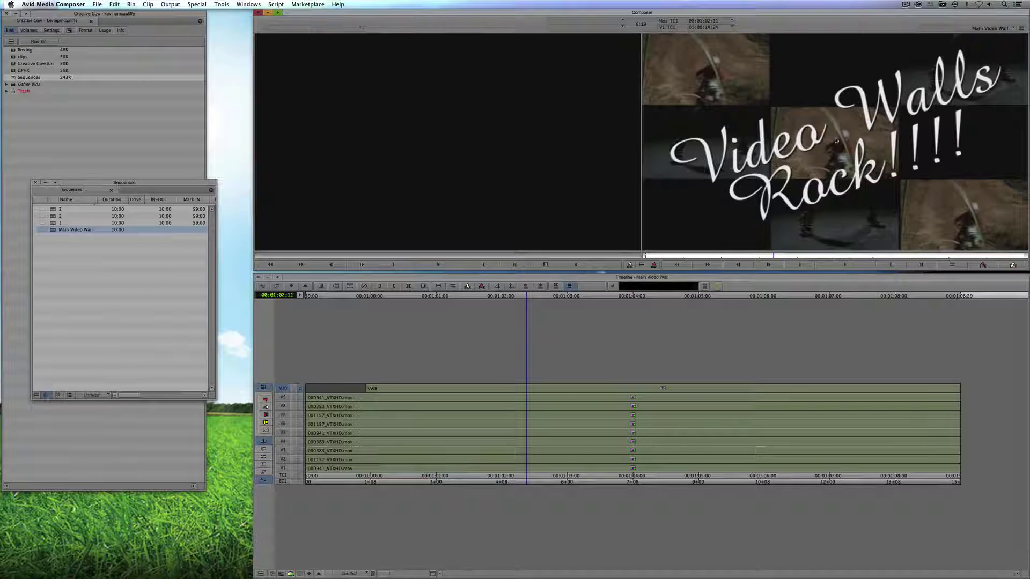
pyautogui.click(351, 397)
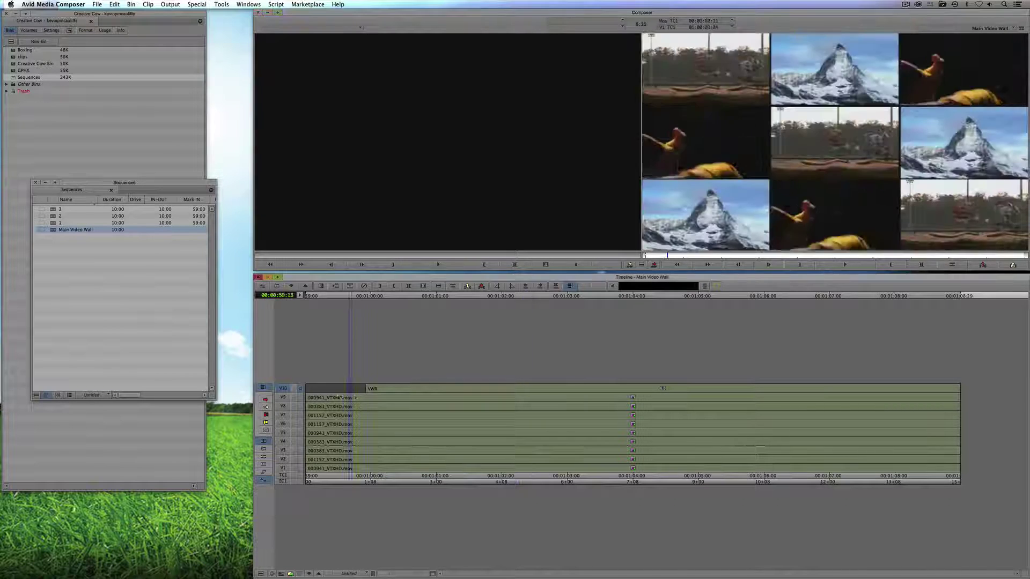
pyautogui.press('Home')
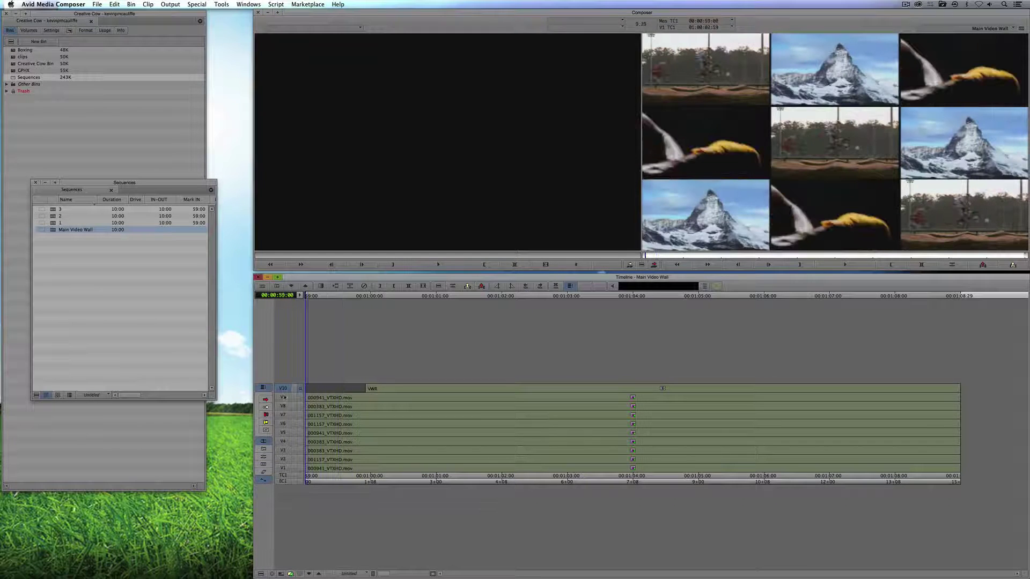
# Step: Load sequence 1 from the Sequences bin and look through its clips in the timeline
pyautogui.doubleClick(46, 224)
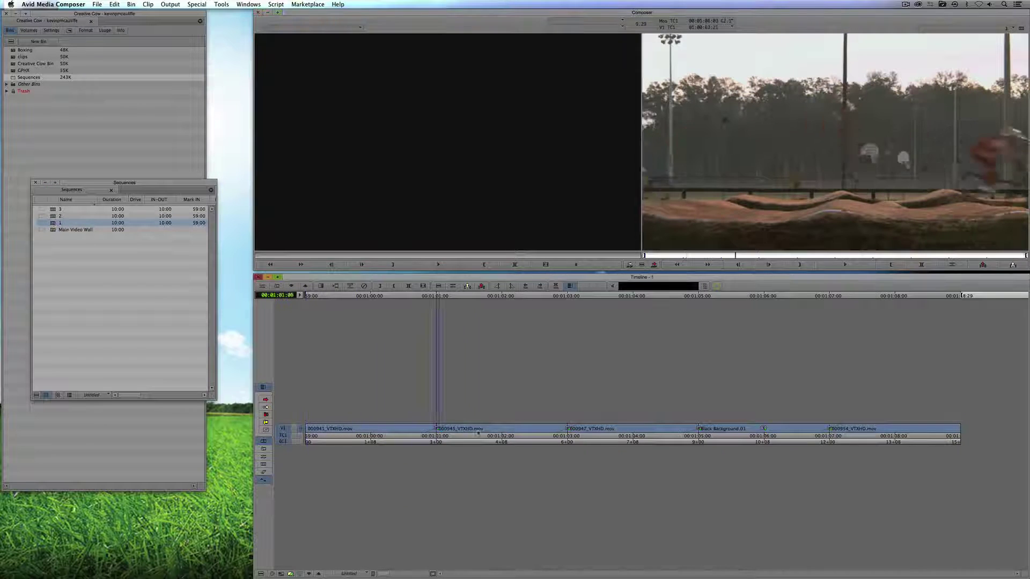
pyautogui.moveTo(437, 398); pyautogui.dragTo(305, 400)
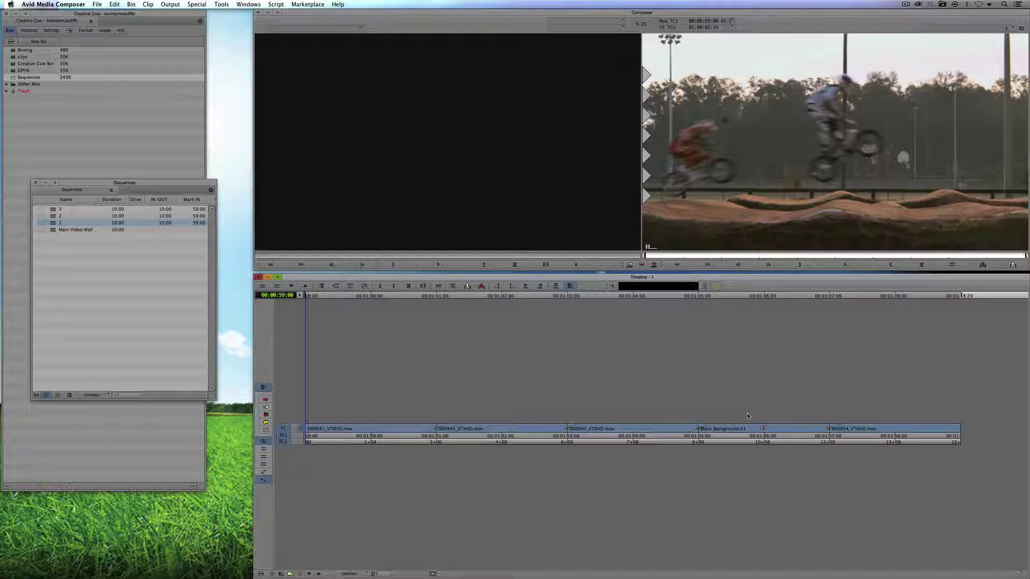
pyautogui.click(491, 435)
pyautogui.moveTo(492, 434); pyautogui.dragTo(508, 432)
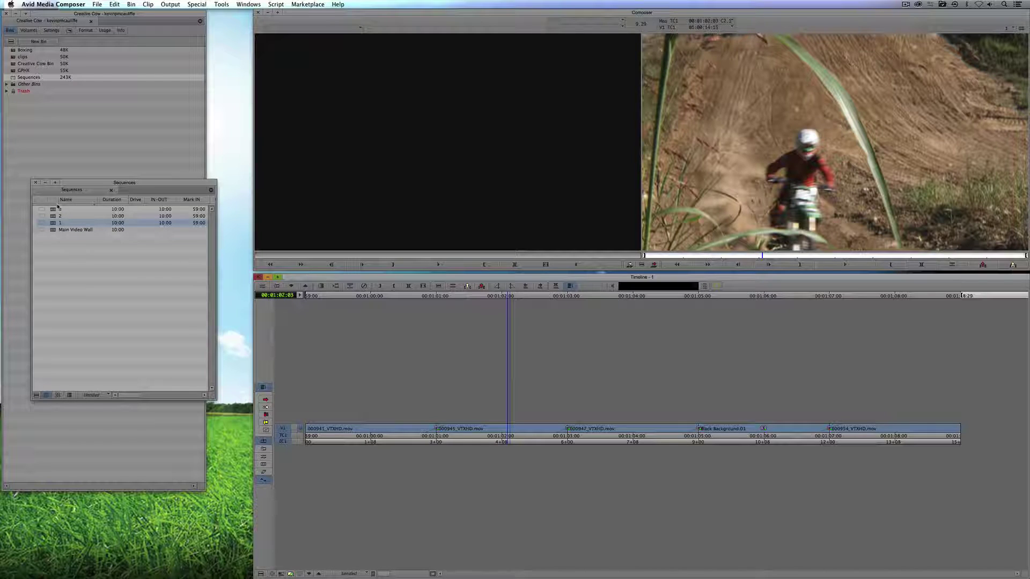
# Step: Start exporting the Main Video Wall sequence and turn off the inclusion of all audio tracks in the AAF export settings
pyautogui.click(56, 232)
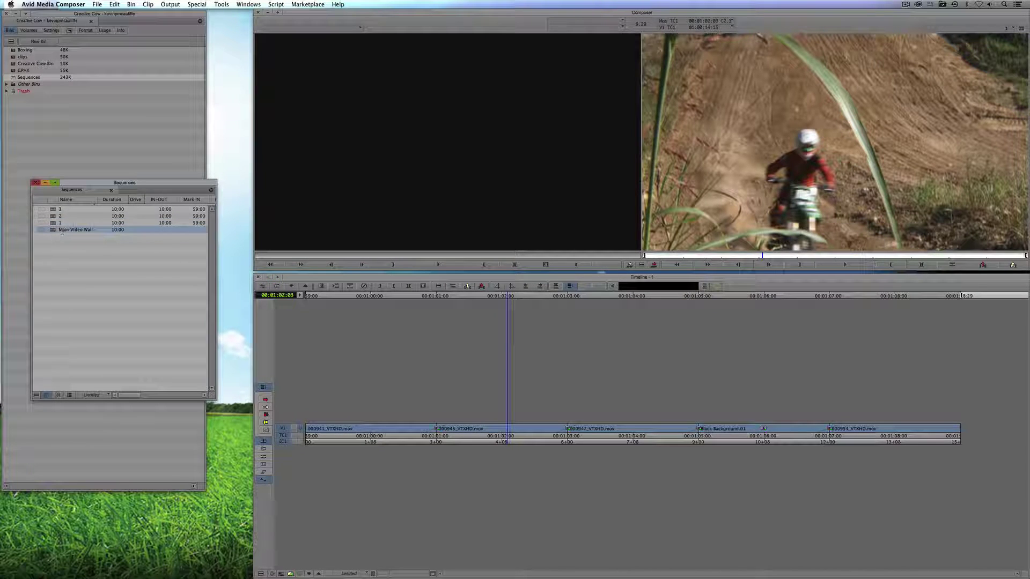
pyautogui.rightClick(53, 233)
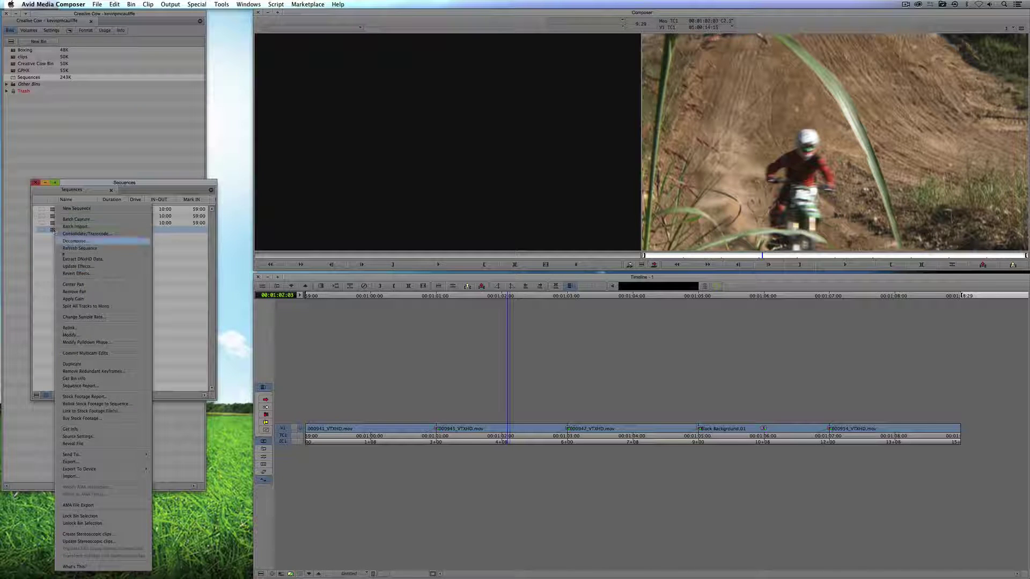
pyautogui.click(99, 460)
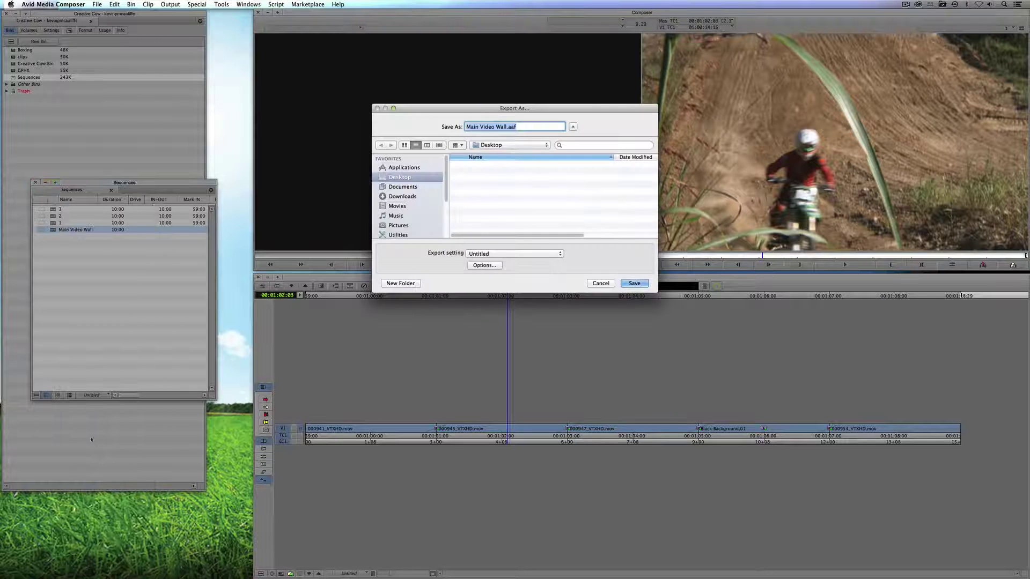
pyautogui.click(480, 266)
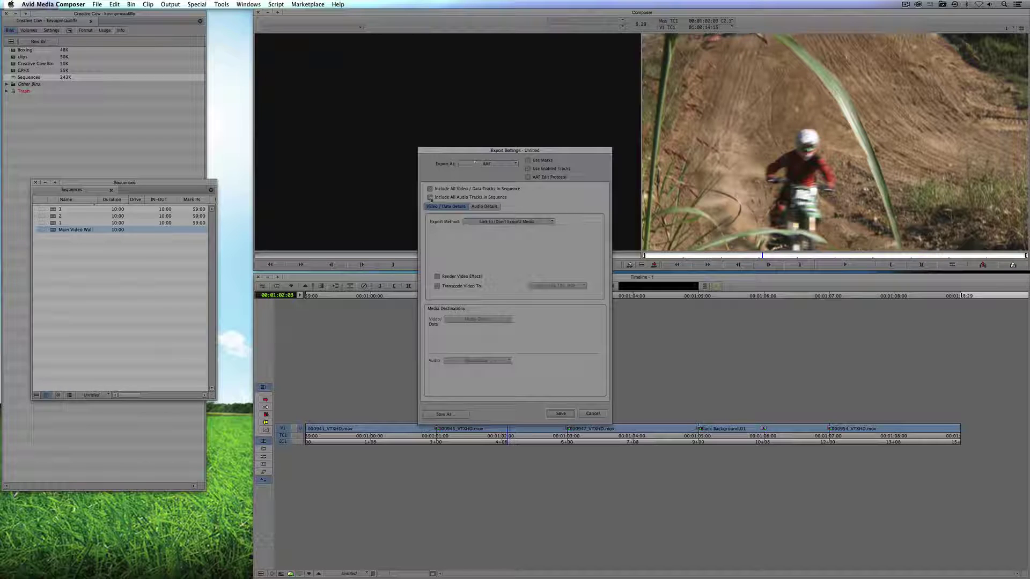
pyautogui.click(444, 198)
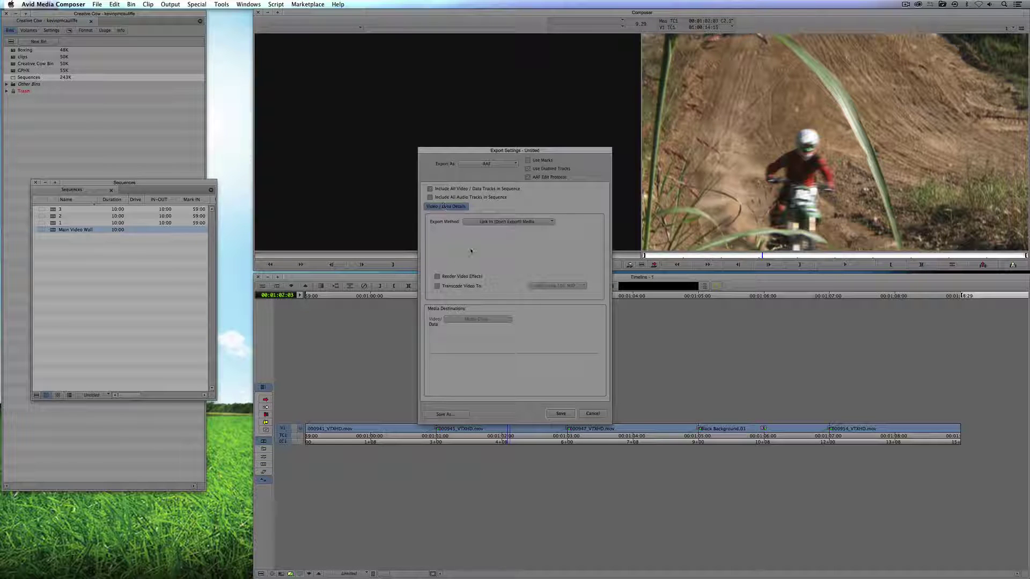
# Step: Save the export settings as a new preset named "AAF Export Video Only" and apply it to the export
pyautogui.click(450, 414)
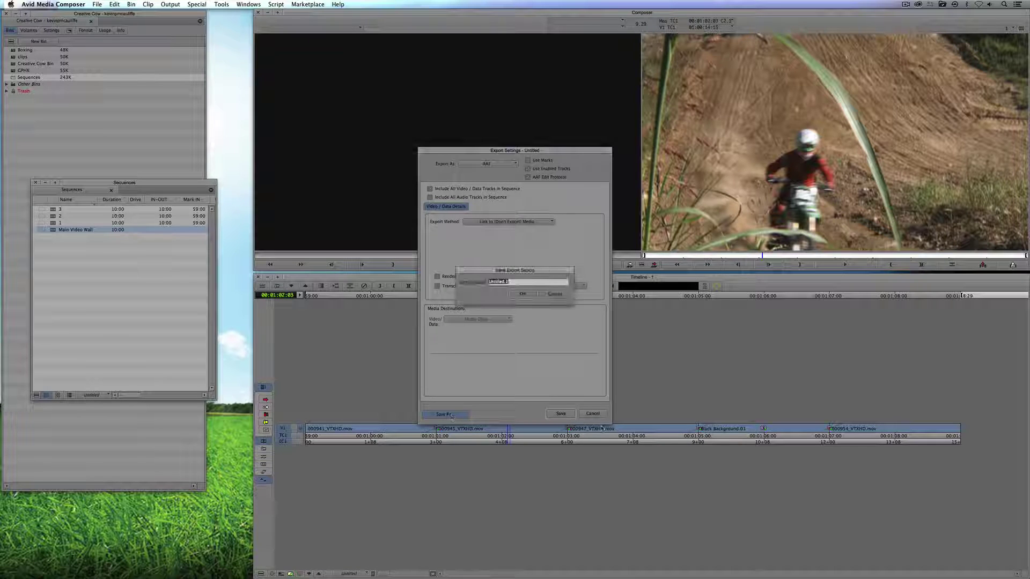
pyautogui.write('AAF')
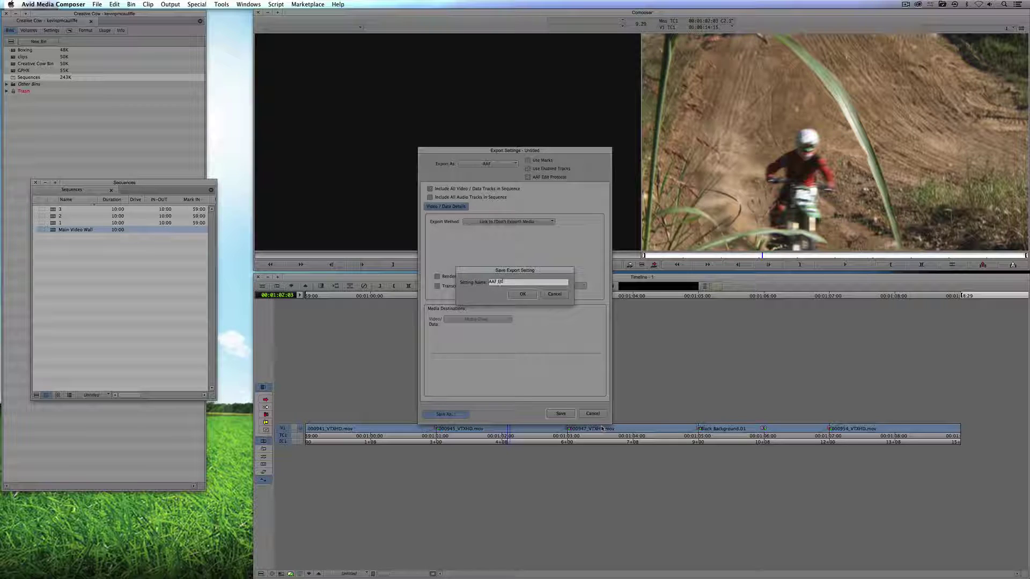
pyautogui.write(' EXport')
pyautogui.press('Left')
pyautogui.press('Left')
pyautogui.press('Left')
pyautogui.press('Left')
pyautogui.write('deo Onl')
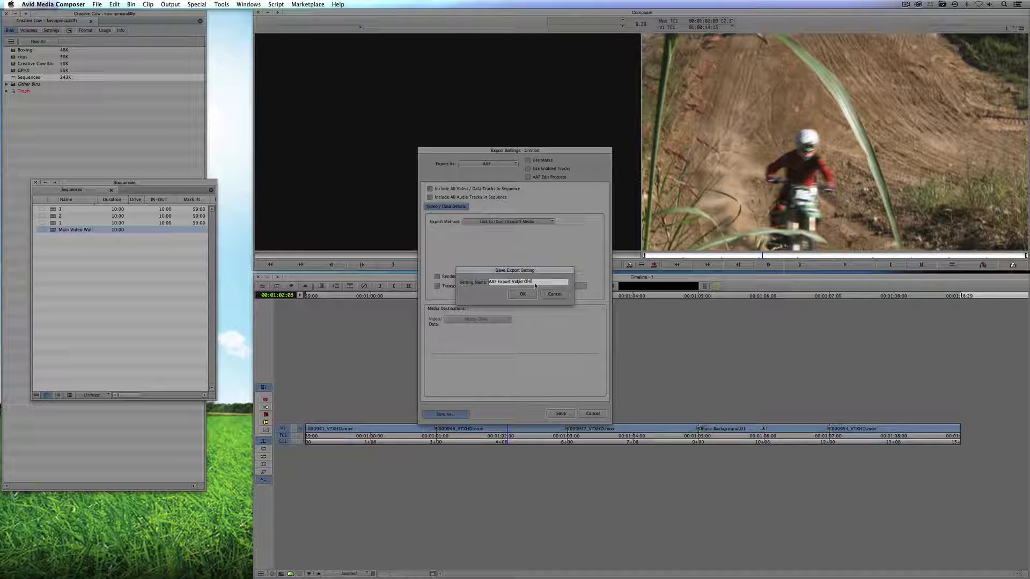
pyautogui.write('y')
pyautogui.press('Return')
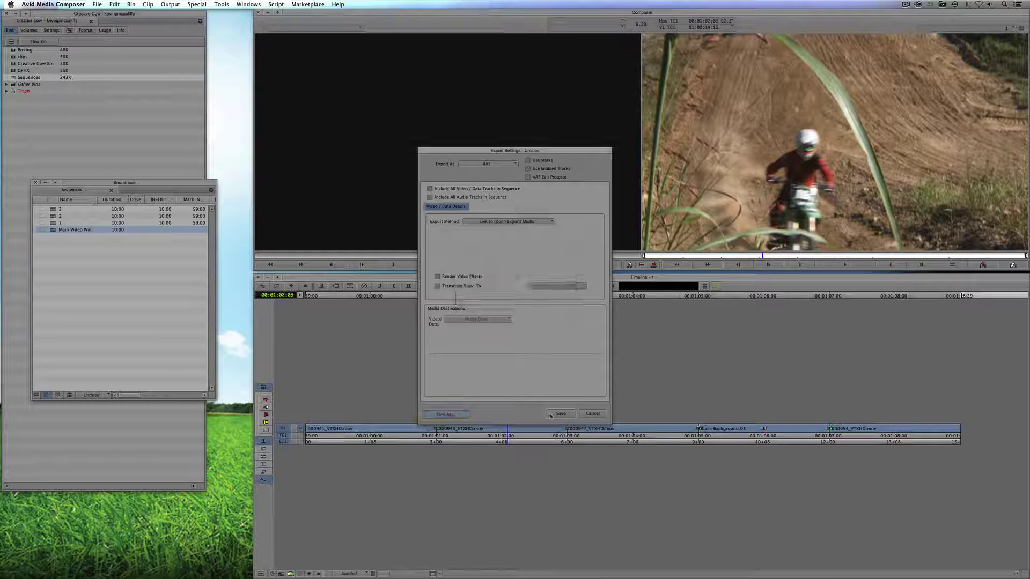
pyautogui.click(561, 414)
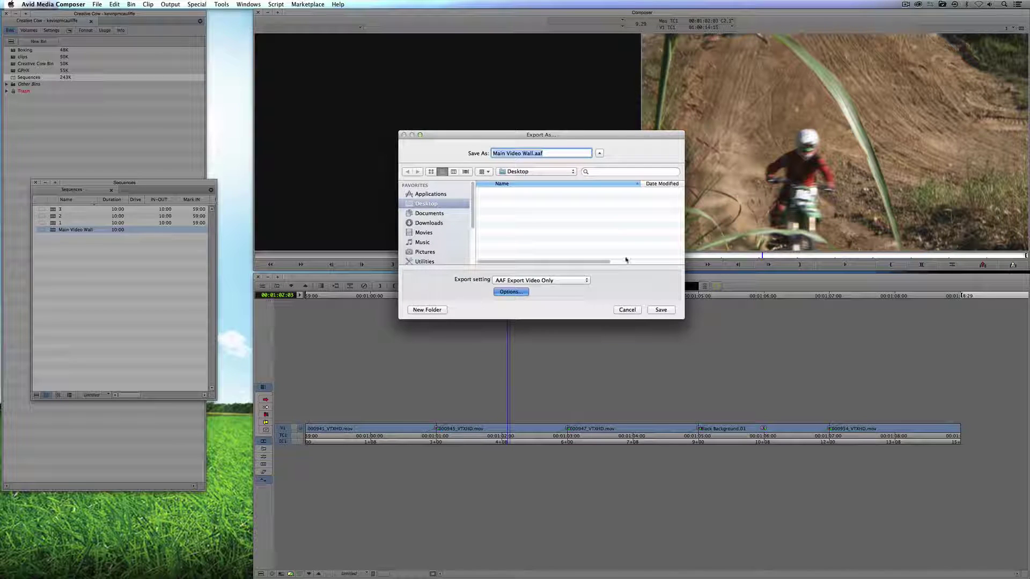
# Step: Create a "Video Wall" folder on the Desktop and export the sequence into it as Main Video Wall.aaf
pyautogui.click(427, 310)
pyautogui.write('Vid')
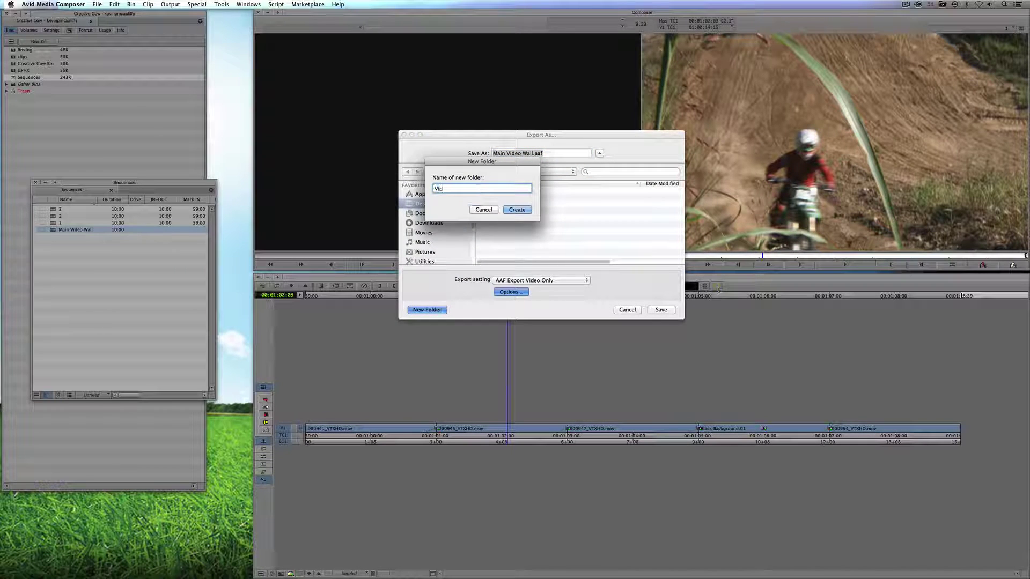
pyautogui.write('eo Wall')
pyautogui.press('Return')
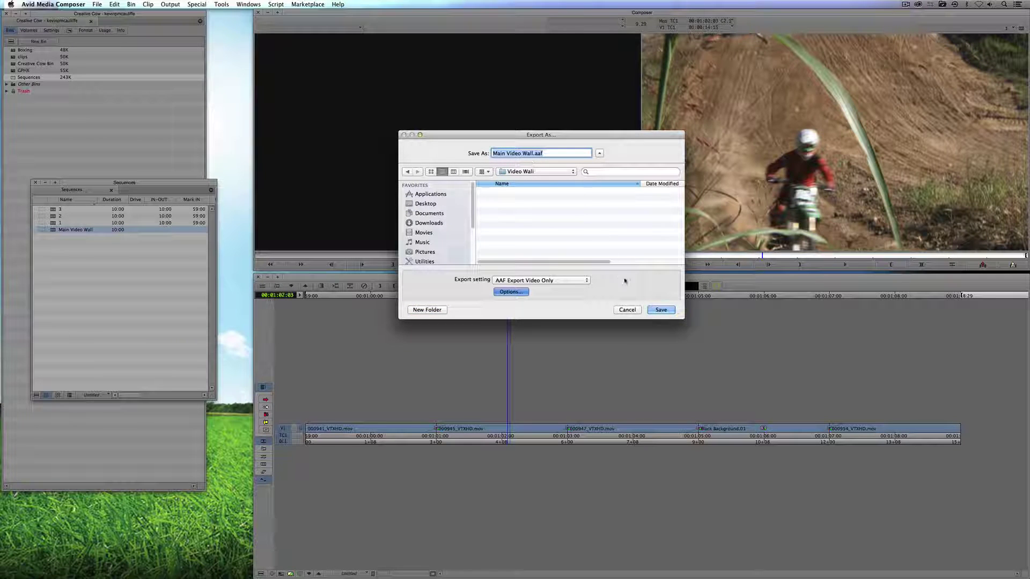
pyautogui.click(661, 310)
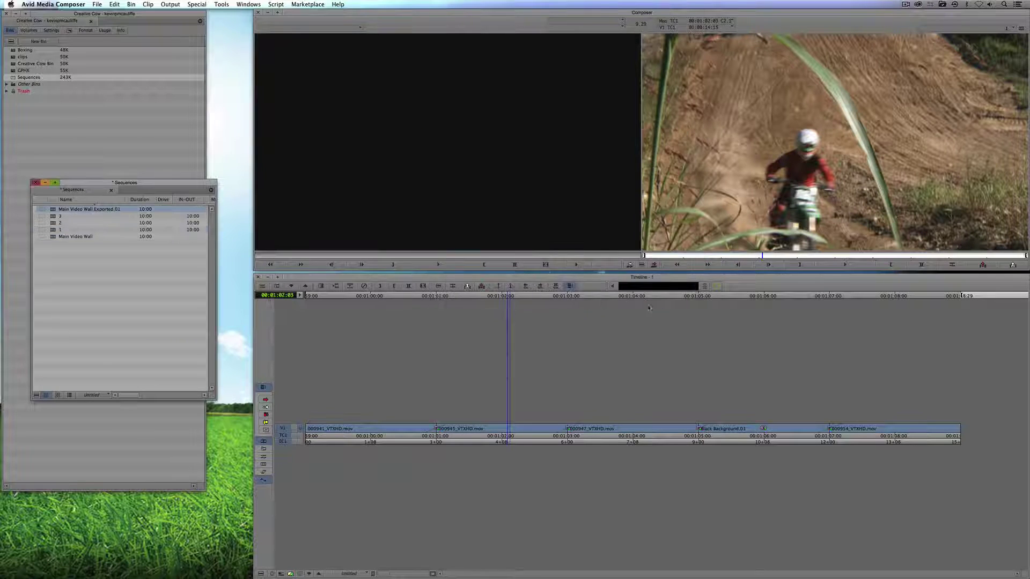
# Step: Export sequences 1, 2 and 3 together as AAF files to the Video Wall folder with the AAF Export Video Only setting
pyautogui.click(59, 230)
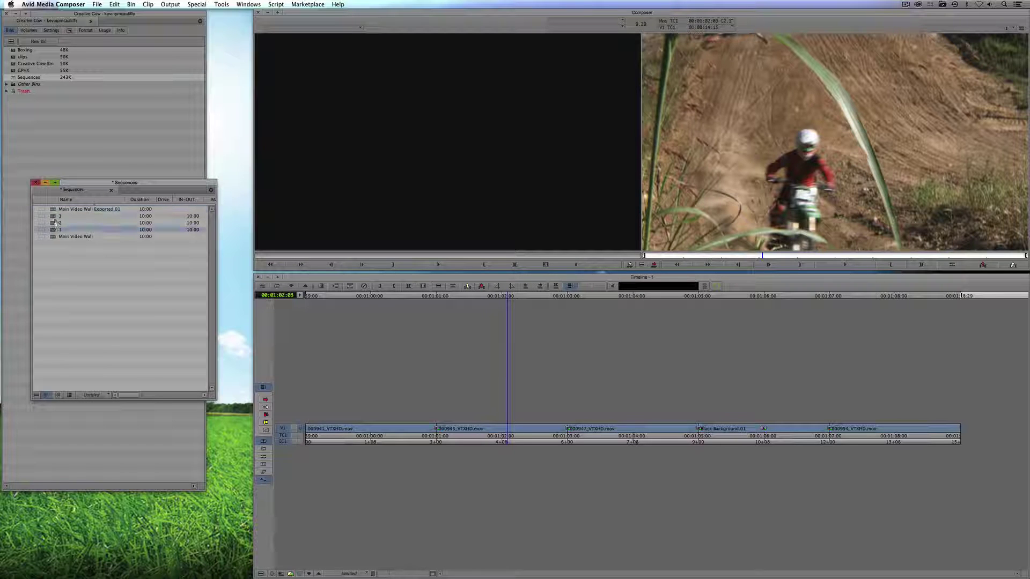
pyautogui.keyDown('shift'); pyautogui.click(55, 217); pyautogui.keyUp('shift')
pyautogui.rightClick(53, 223)
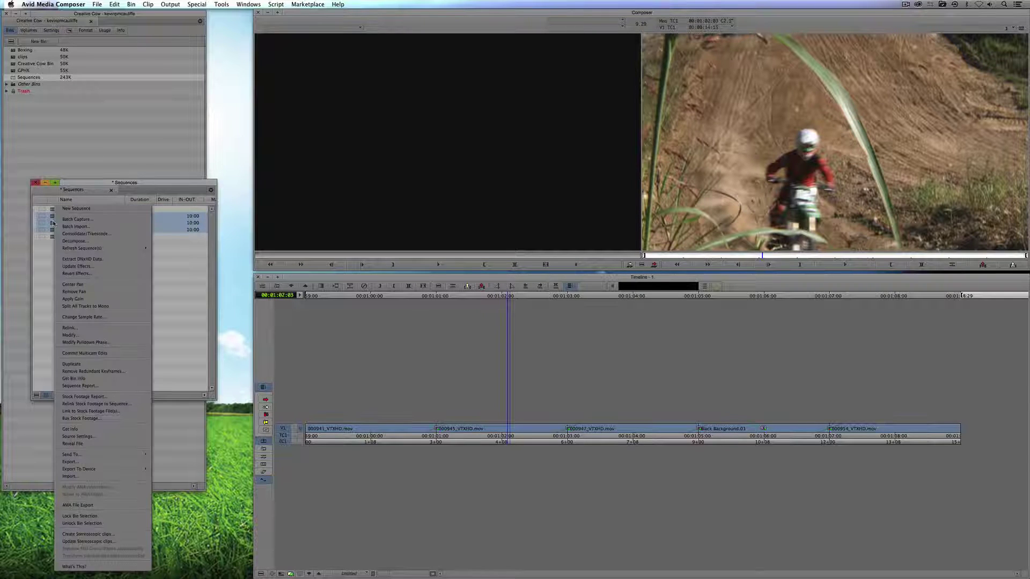
pyautogui.click(76, 462)
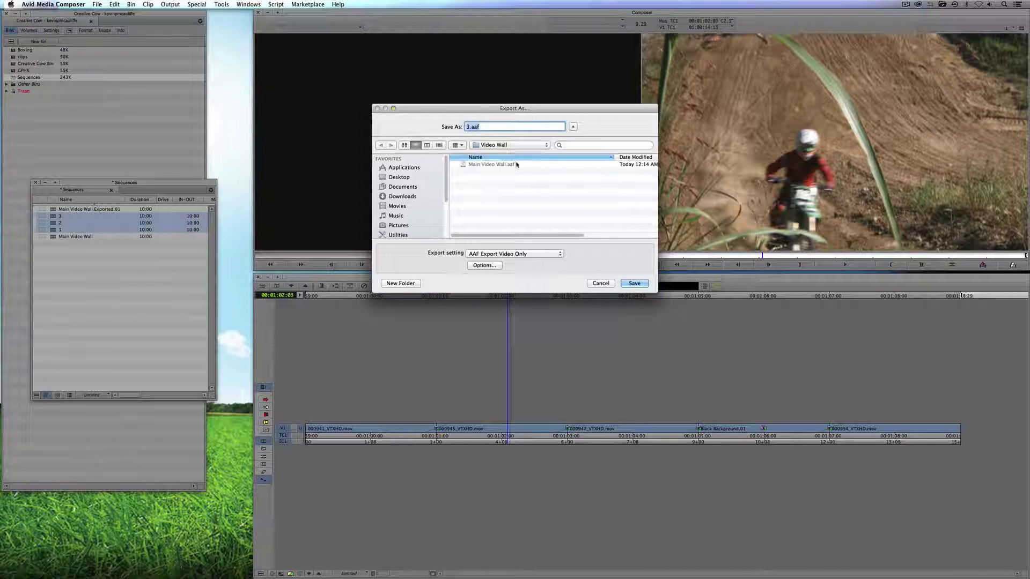
pyautogui.click(634, 284)
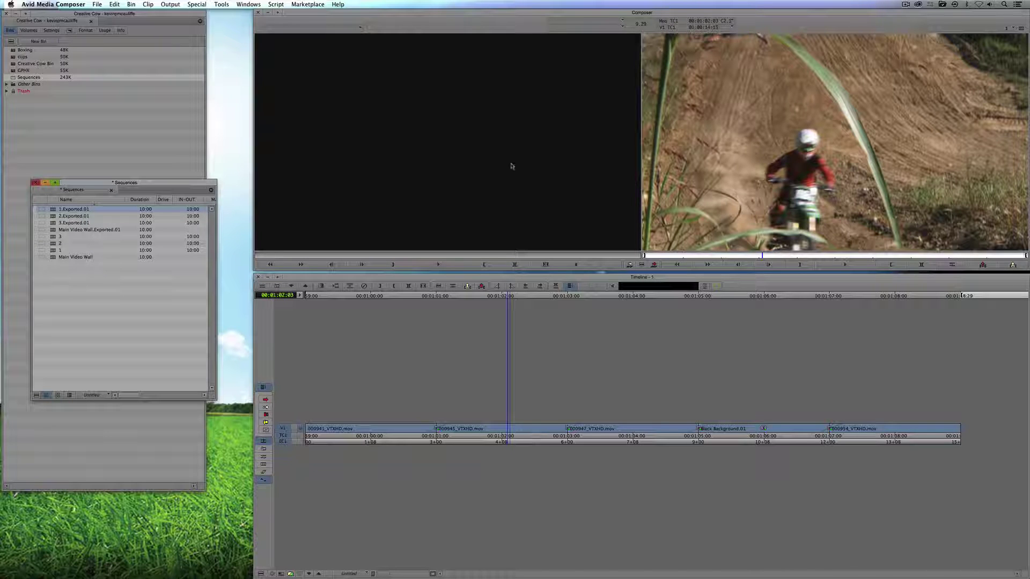
# Step: Hide Media Composer, check the exported AAF files in the desktop's Video Wall folder, close it and switch to After Effects
pyautogui.press('super+h')
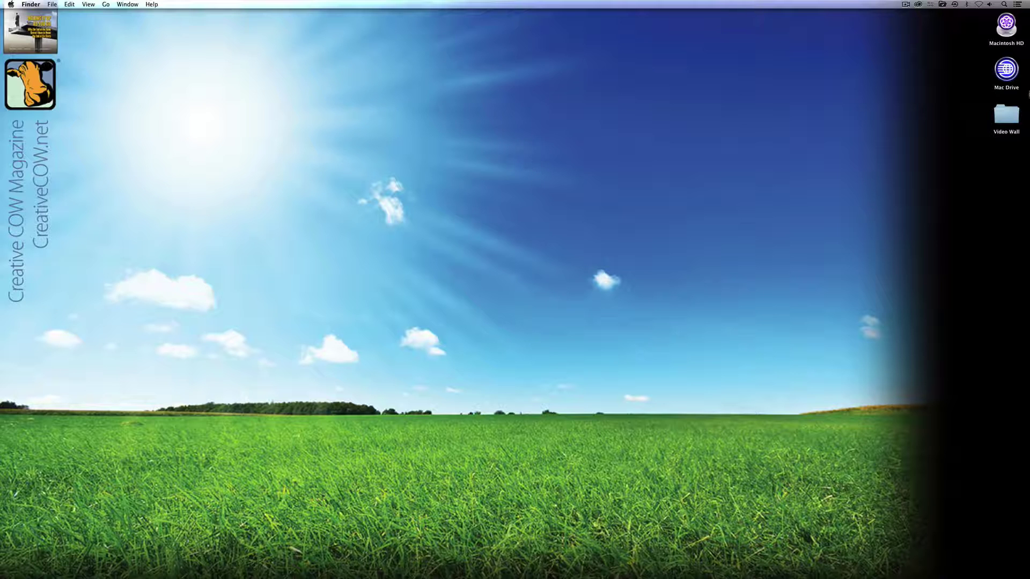
pyautogui.doubleClick(1008, 115)
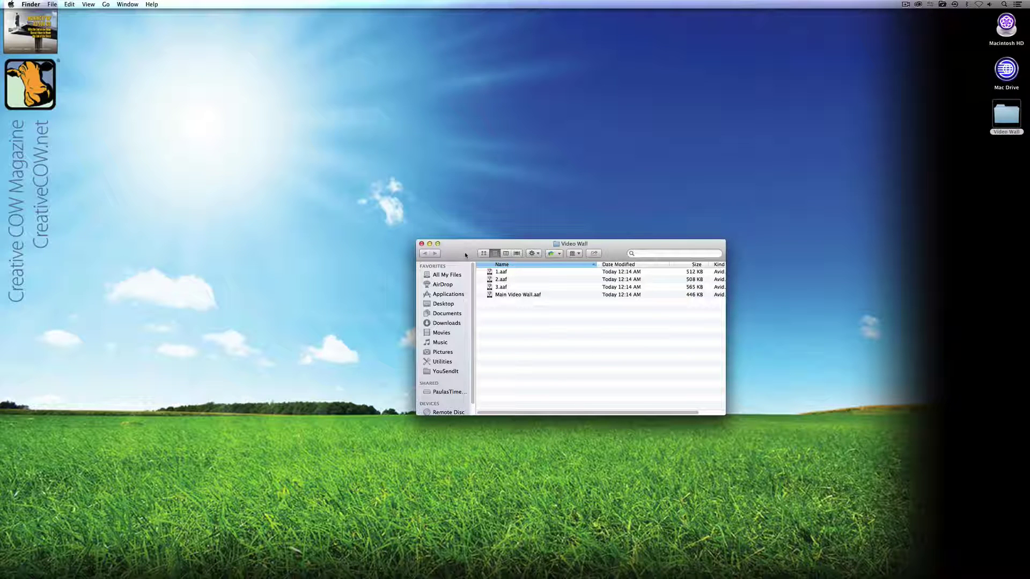
pyautogui.click(421, 243)
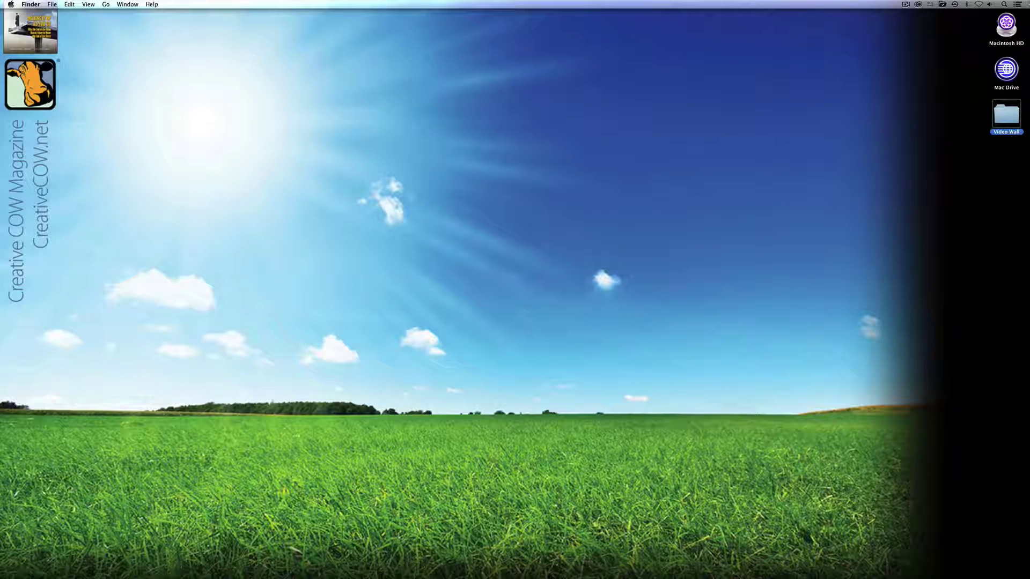
pyautogui.press('super+Tab')
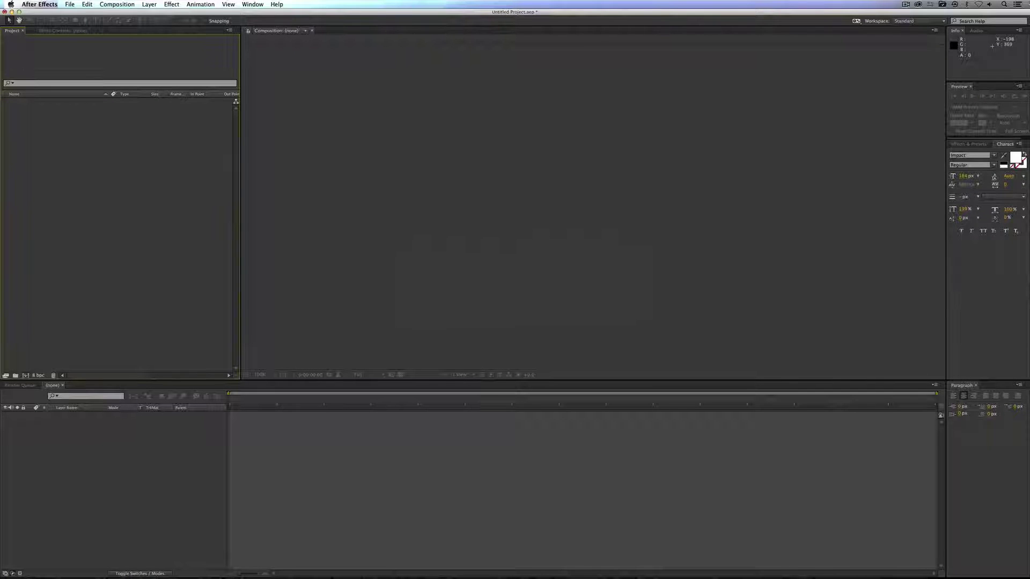
# Step: Try to import Main Video Wall.aaf from the Video Wall folder into the project
pyautogui.rightClick(130, 151)
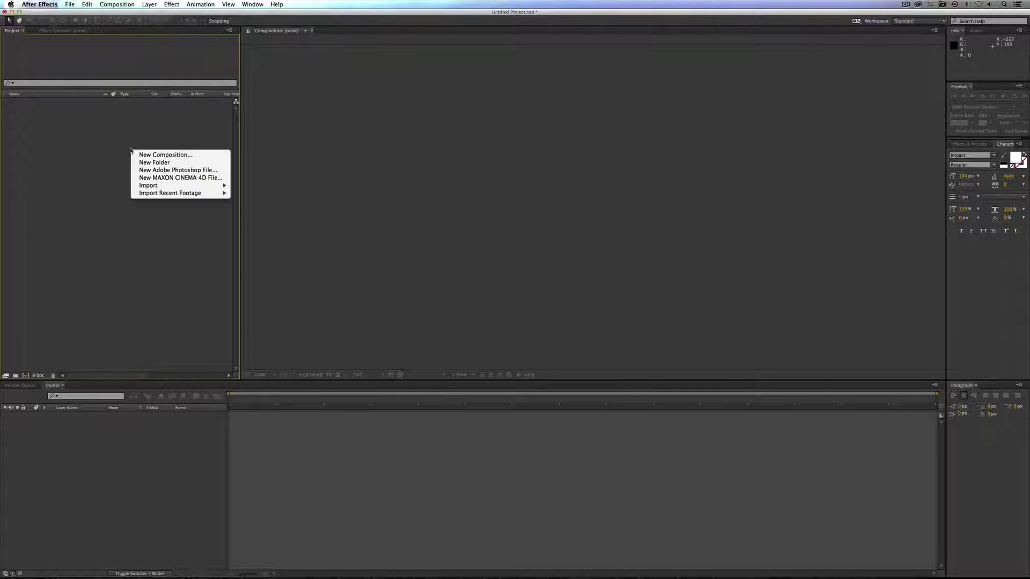
pyautogui.moveTo(174, 188)
pyautogui.click(252, 186)
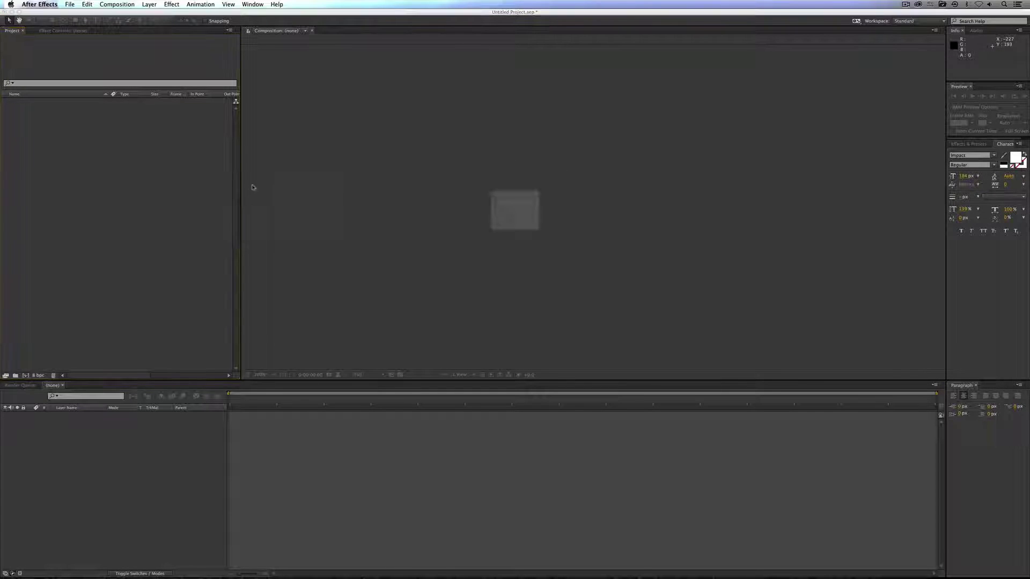
pyautogui.click(473, 154)
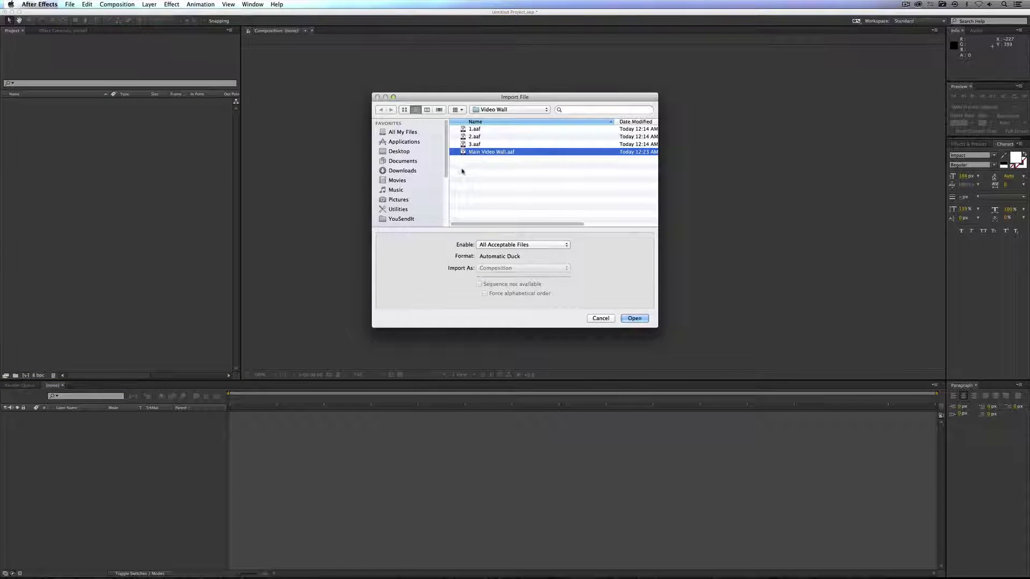
pyautogui.click(633, 319)
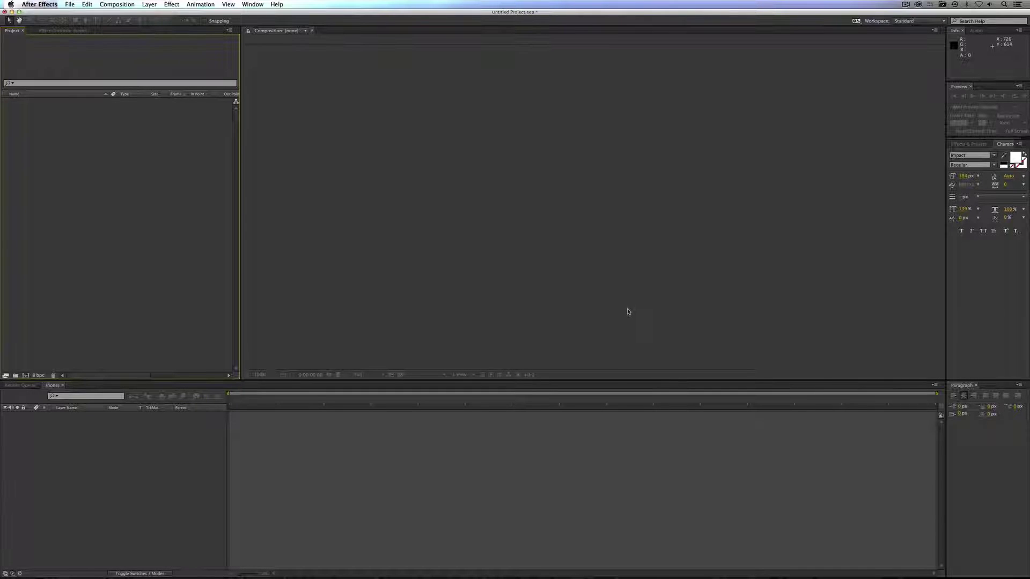
# Step: Start a Pro Import After Effects import, select Main Video Wall.aaf in the Desktop's Video Wall folder and review the import settings
pyautogui.click(76, 4)
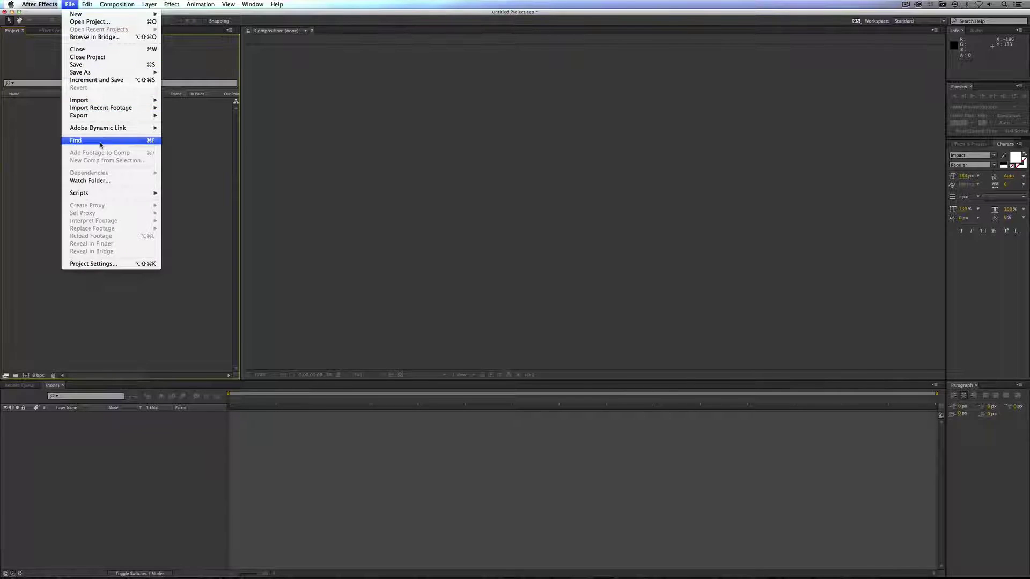
pyautogui.moveTo(105, 103)
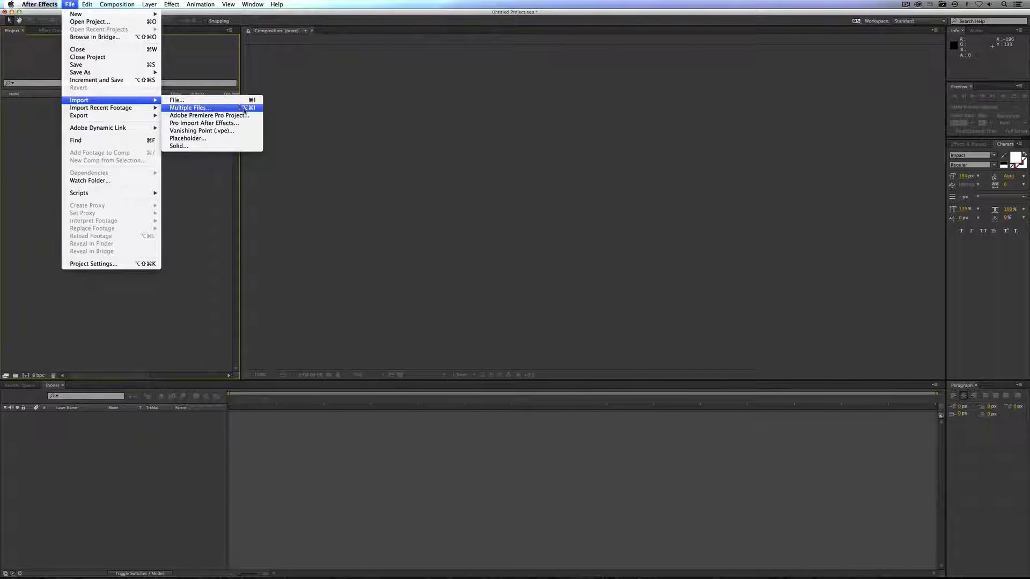
pyautogui.click(247, 123)
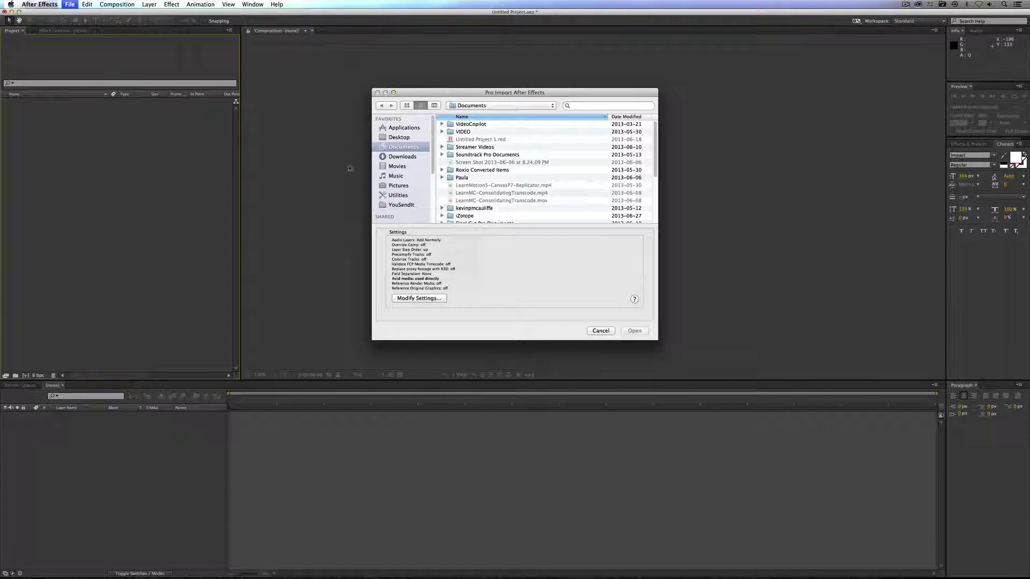
pyautogui.click(403, 157)
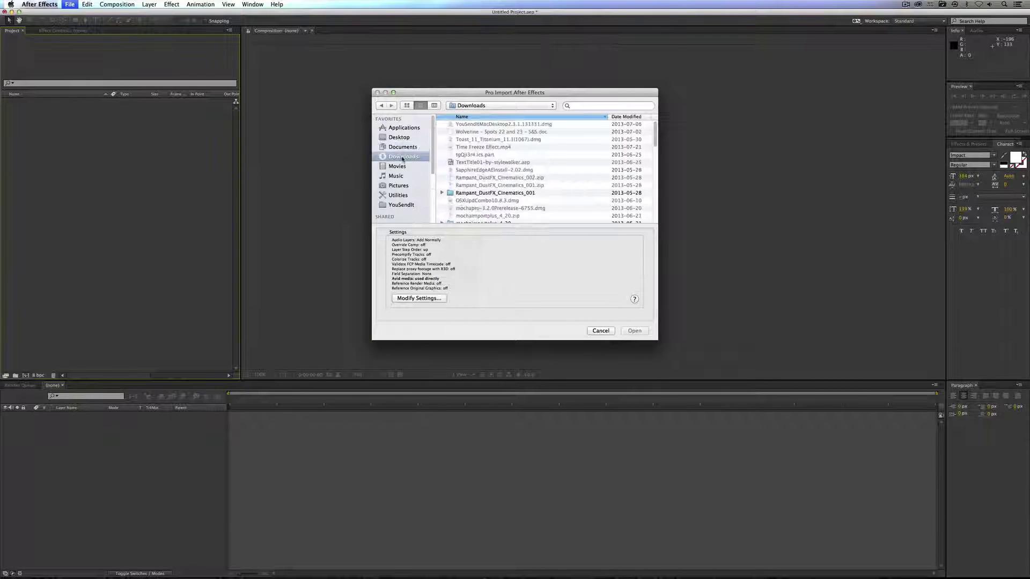
pyautogui.click(403, 141)
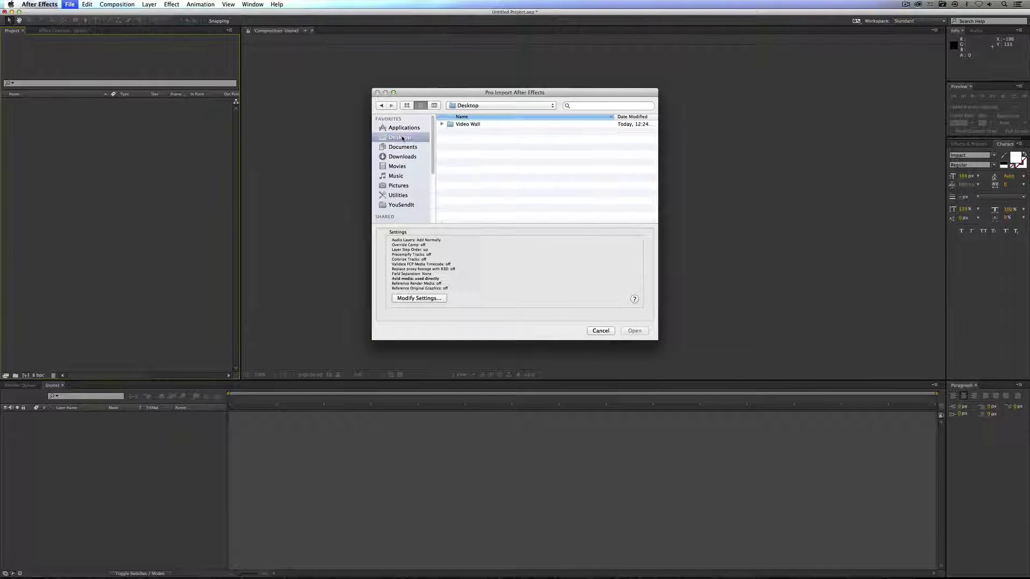
pyautogui.doubleClick(473, 125)
pyautogui.click(475, 125)
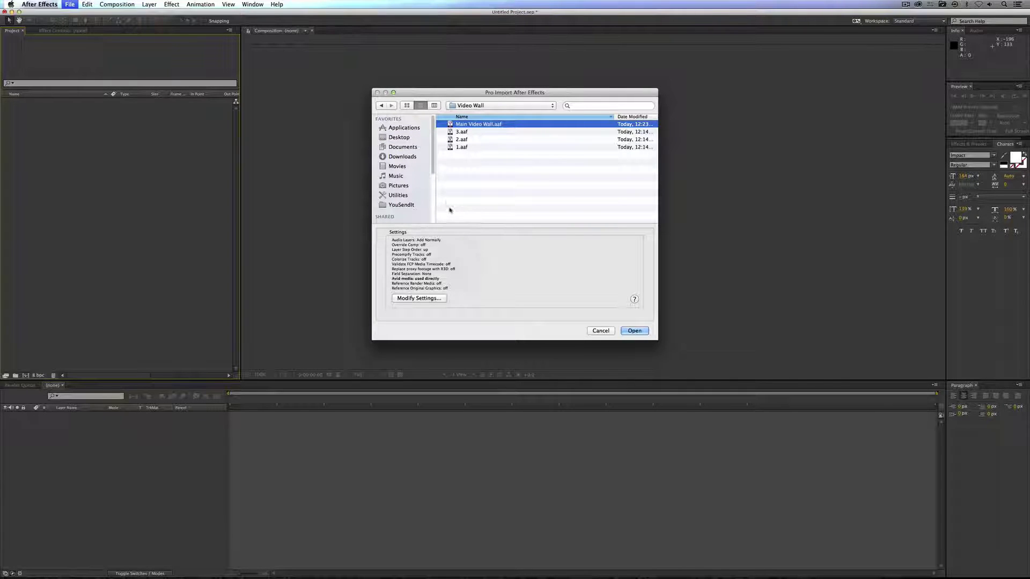
pyautogui.click(423, 298)
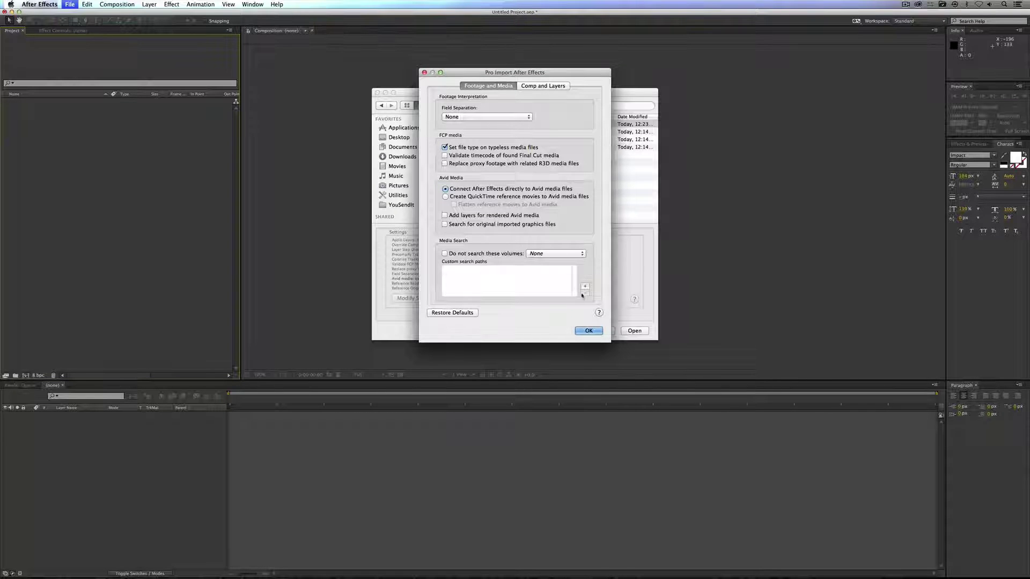
pyautogui.click(589, 330)
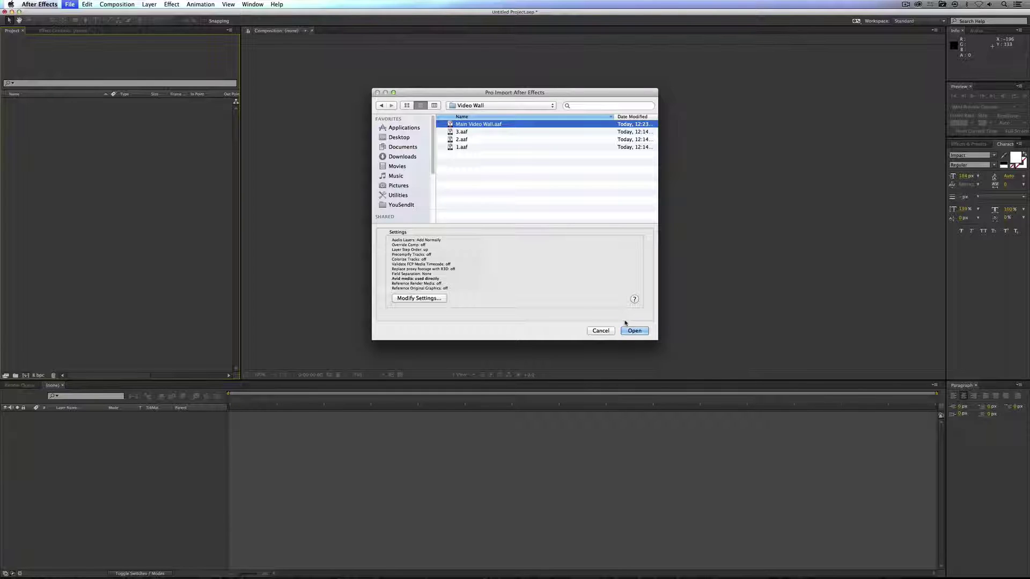
# Step: Switch to Firefox and examine Automatic Duck's Pro Import AE 5.0 product page, moving the import dialog out of the way
pyautogui.press('super+Tab')
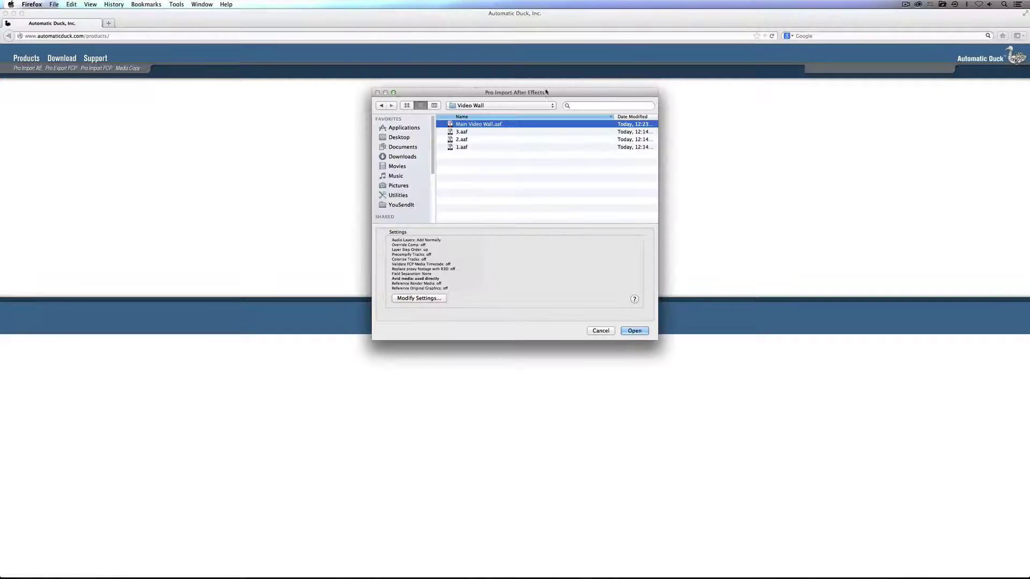
pyautogui.click(539, 96)
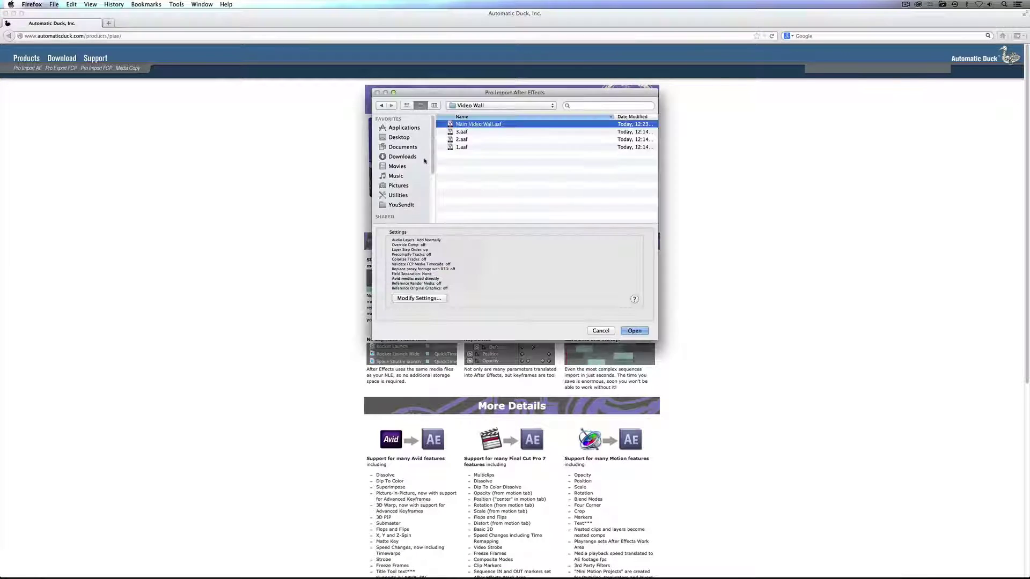
pyautogui.moveTo(393, 95); pyautogui.dragTo(783, 240)
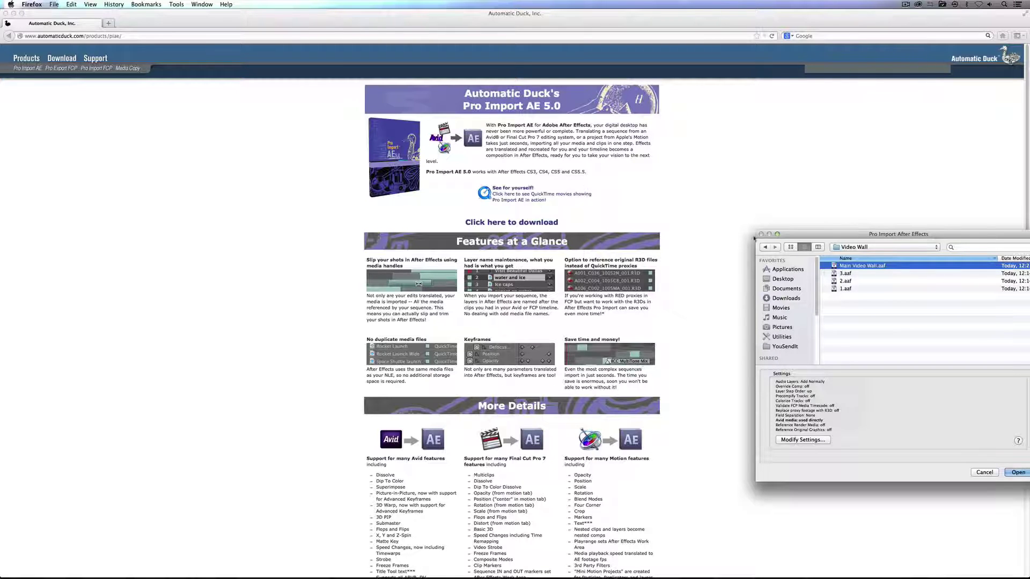
pyautogui.moveTo(800, 236); pyautogui.dragTo(397, 109)
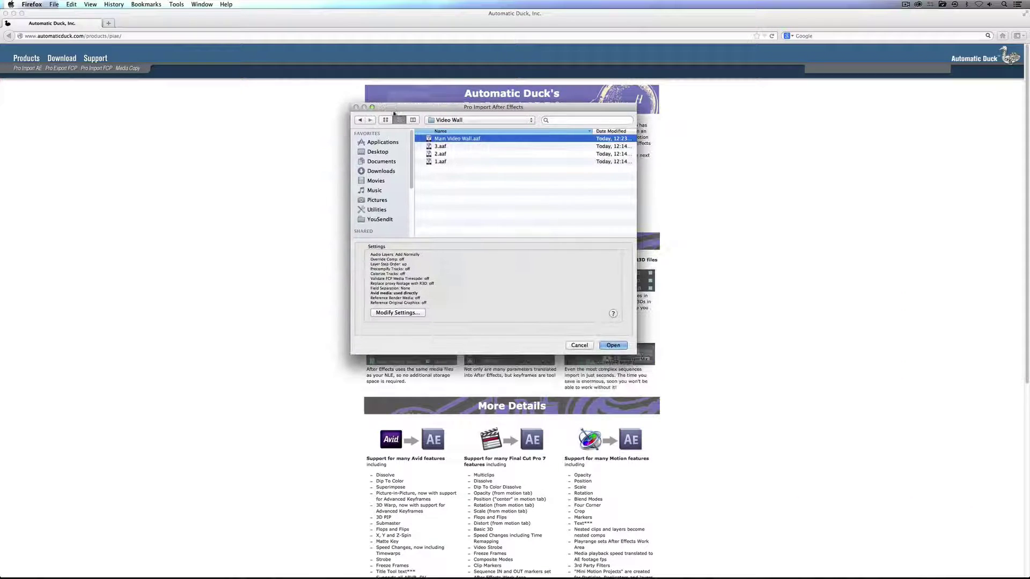
# Step: Import the selected Main Video Wall.aaf and open the Main Video Wall.Exported.02 composition
pyautogui.click(612, 344)
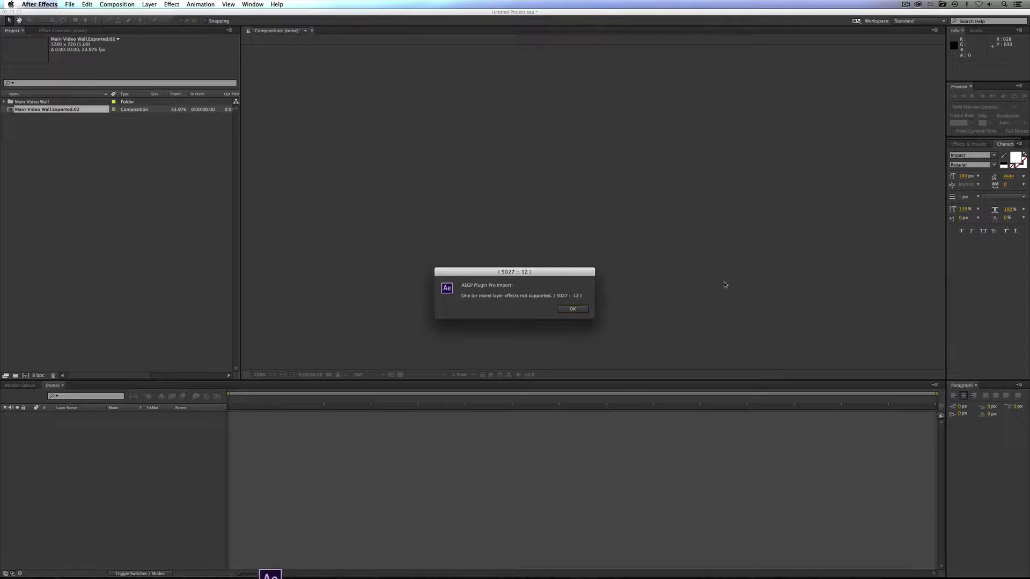
pyautogui.click(573, 309)
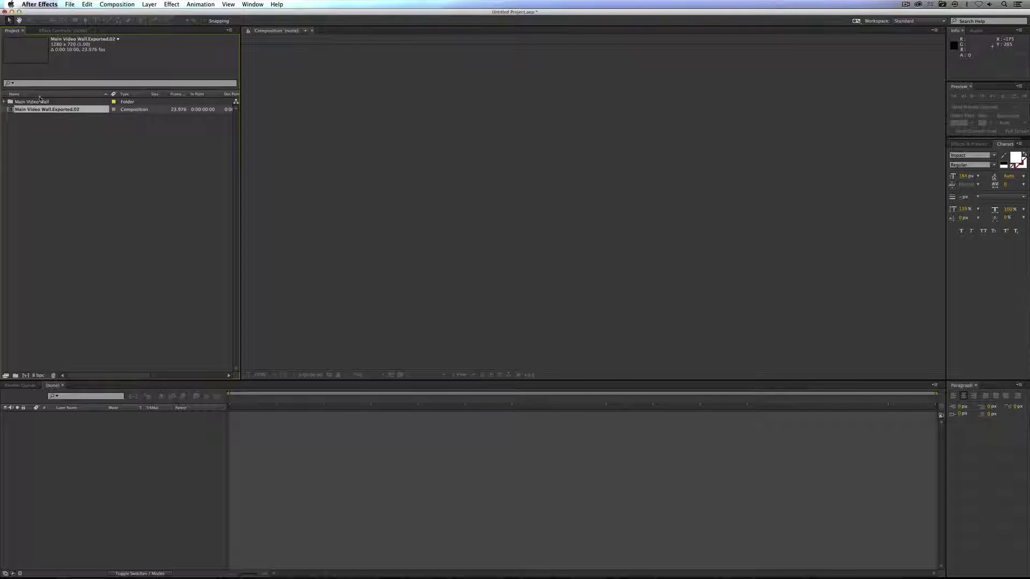
pyautogui.click(24, 111)
pyautogui.doubleClick(25, 111)
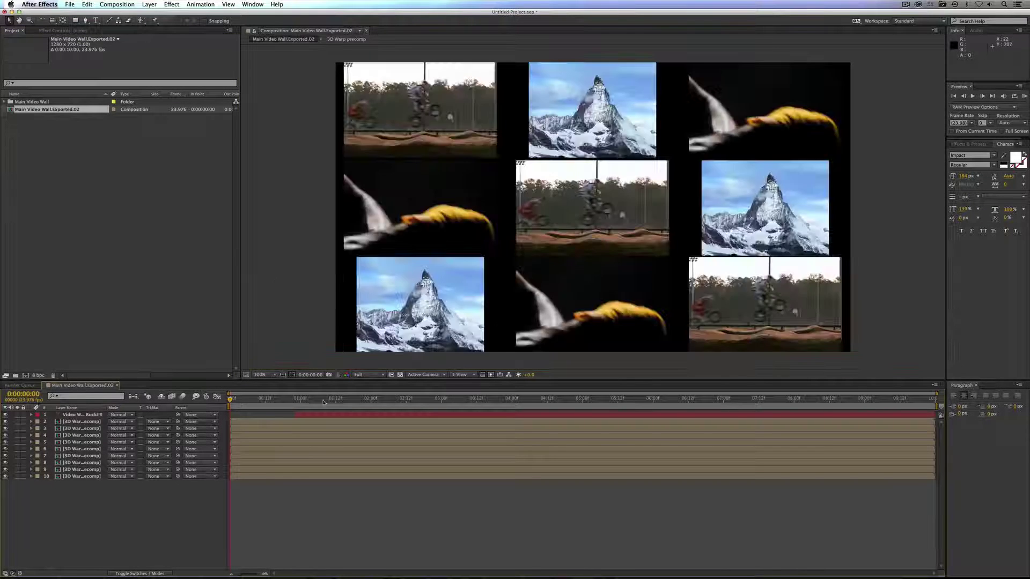
# Step: Scrub and play through the Main Video Wall.Exported.02 timeline to check the imported video wall and its title
pyautogui.moveTo(274, 403); pyautogui.dragTo(596, 403)
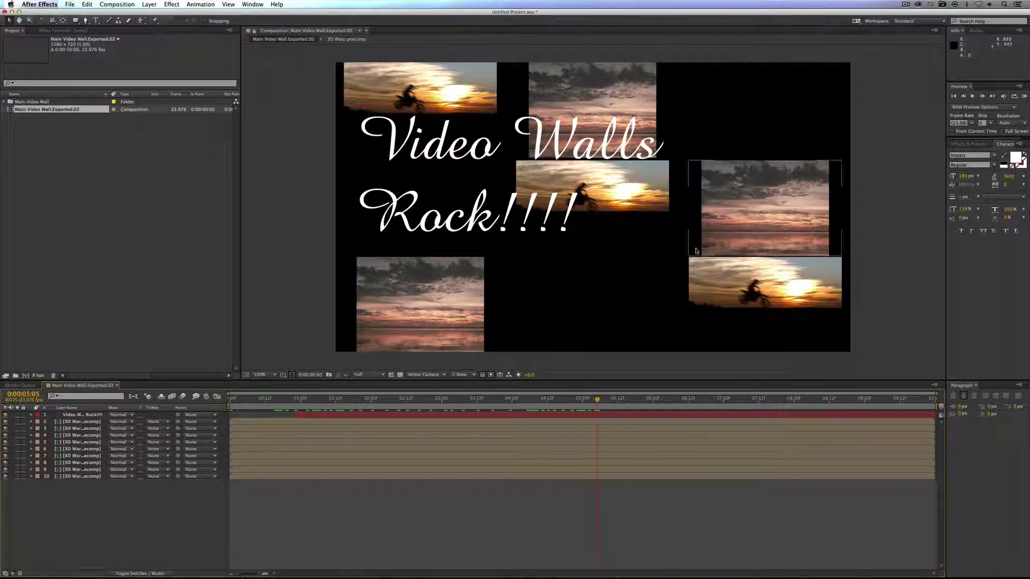
pyautogui.press('space')
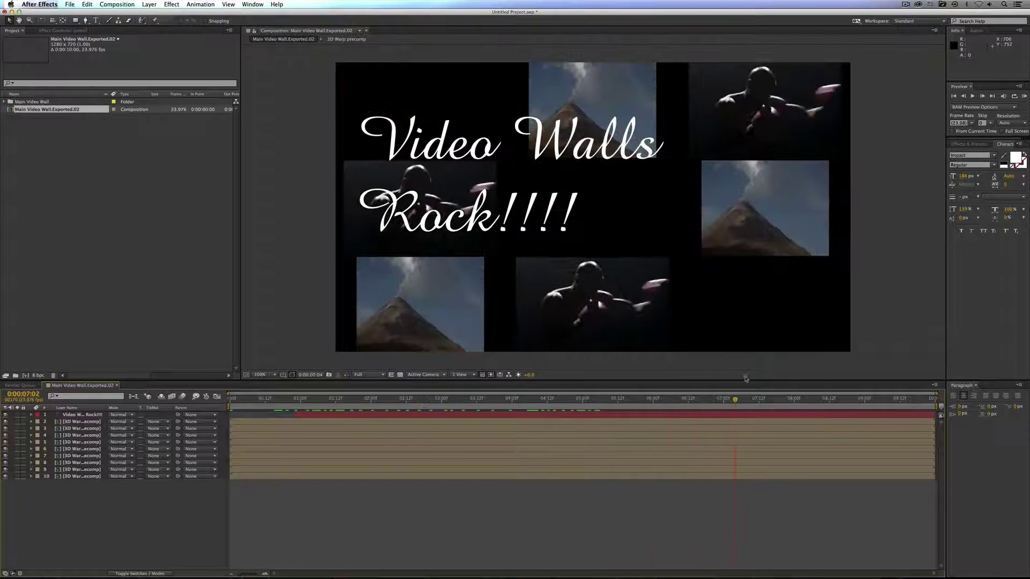
pyautogui.click(491, 399)
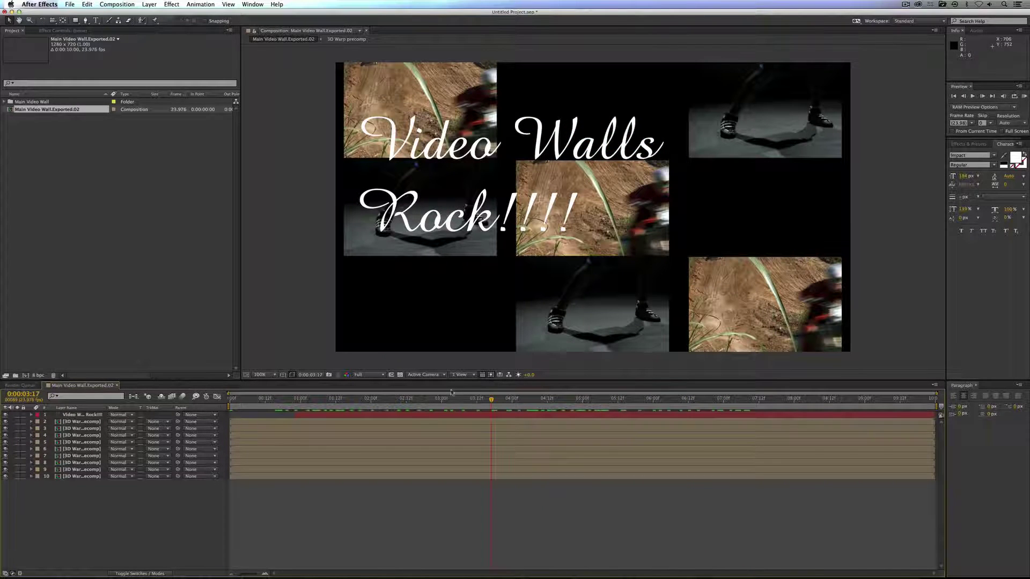
# Step: Locate the source of layer 10 in the project and open that first 3D Warp precomp
pyautogui.click(92, 477)
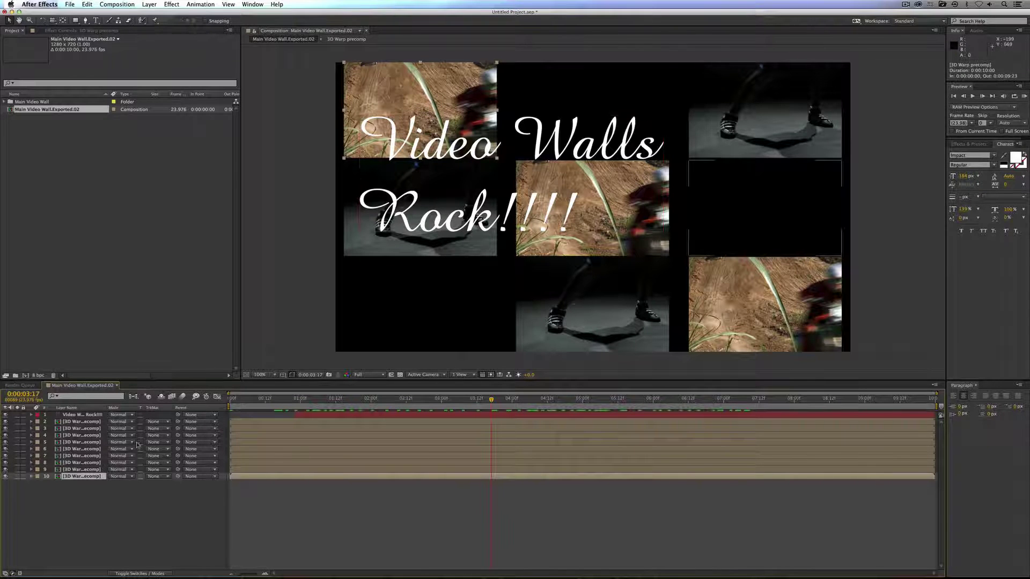
pyautogui.rightClick(93, 477)
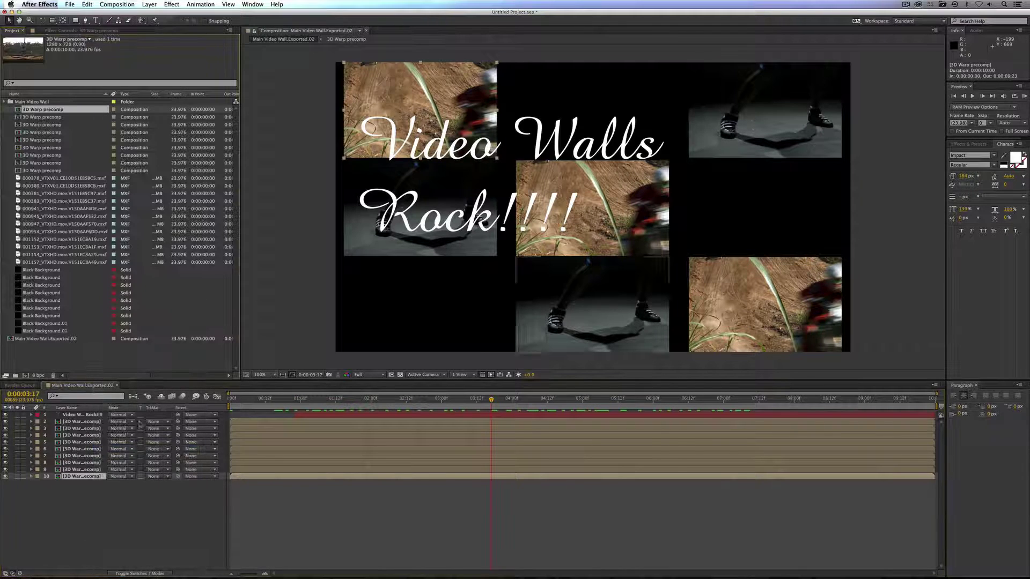
pyautogui.doubleClick(65, 110)
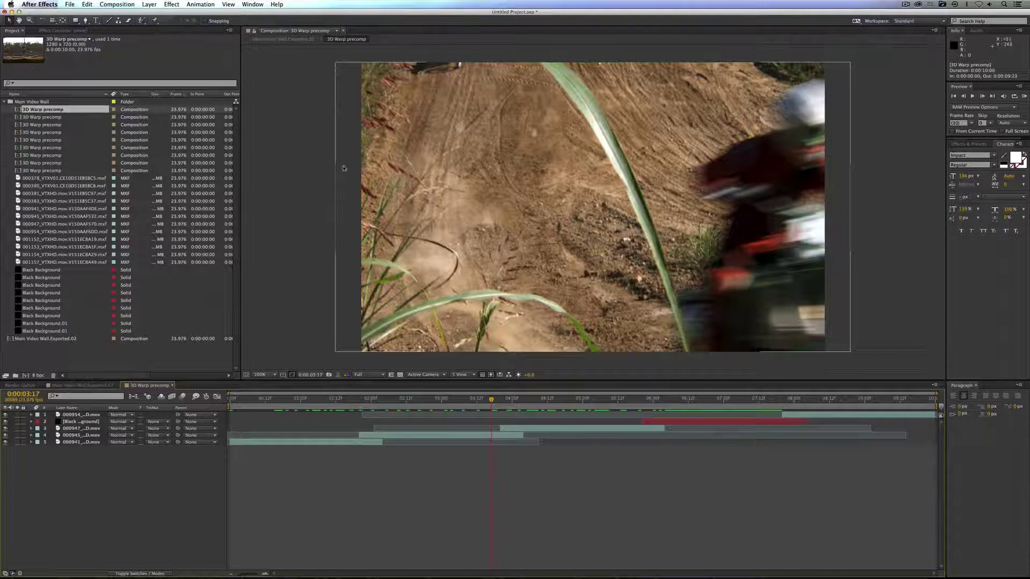
# Step: Slip the 000945 clip about -11 frames and the 000947 clip about +6 frames within the precomp with the Pan Behind tool
pyautogui.click(81, 428)
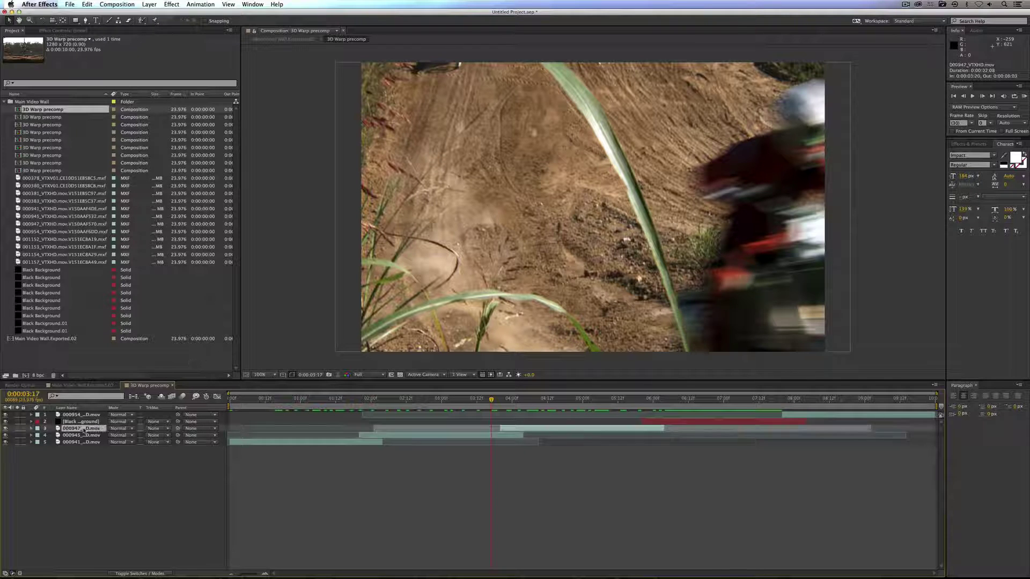
pyautogui.moveTo(472, 411)
pyautogui.mouseDown()
pyautogui.moveTo(259, 407)
pyautogui.moveTo(486, 411)
pyautogui.mouseUp()
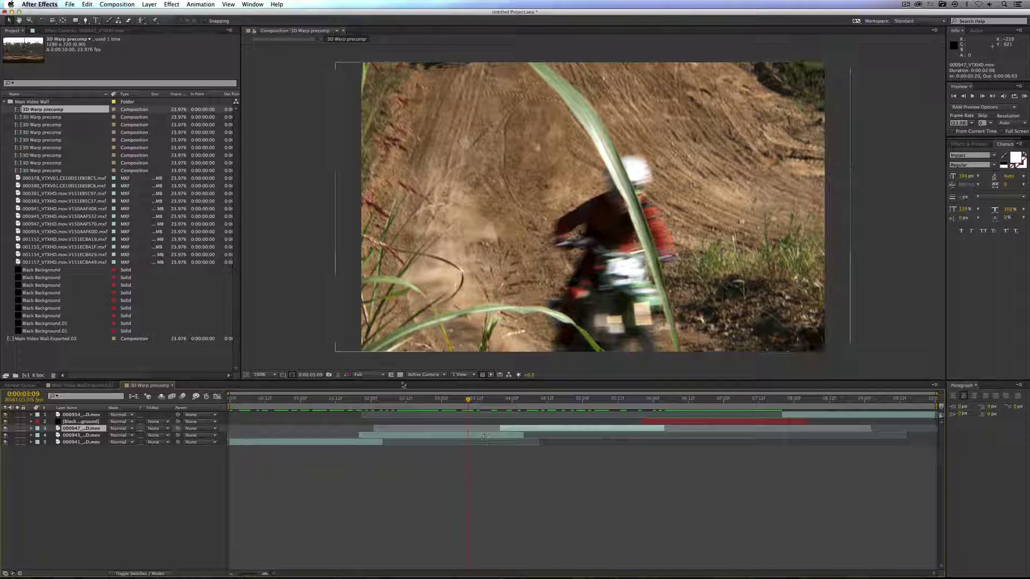
pyautogui.click(65, 20)
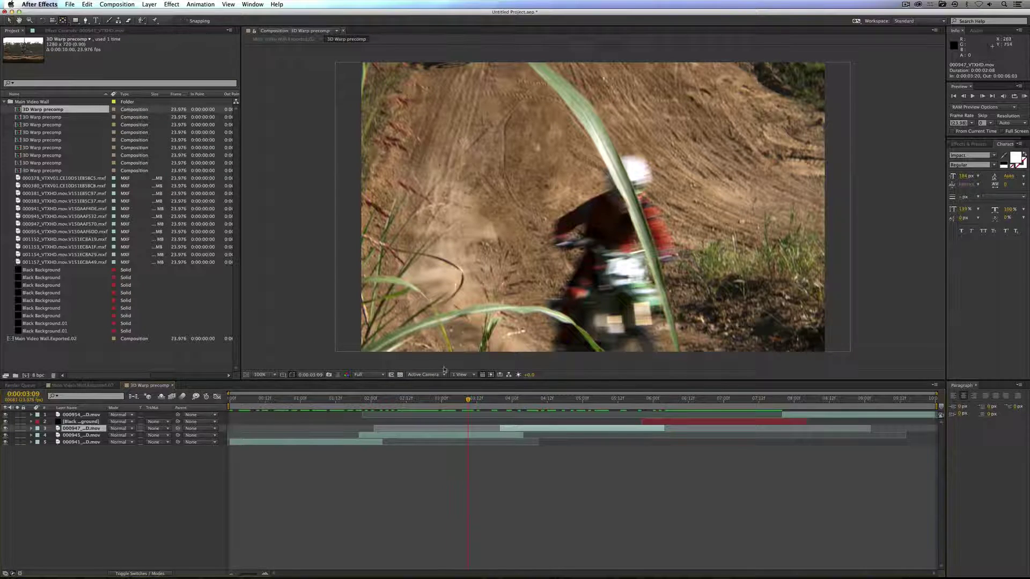
pyautogui.moveTo(473, 436); pyautogui.dragTo(442, 435)
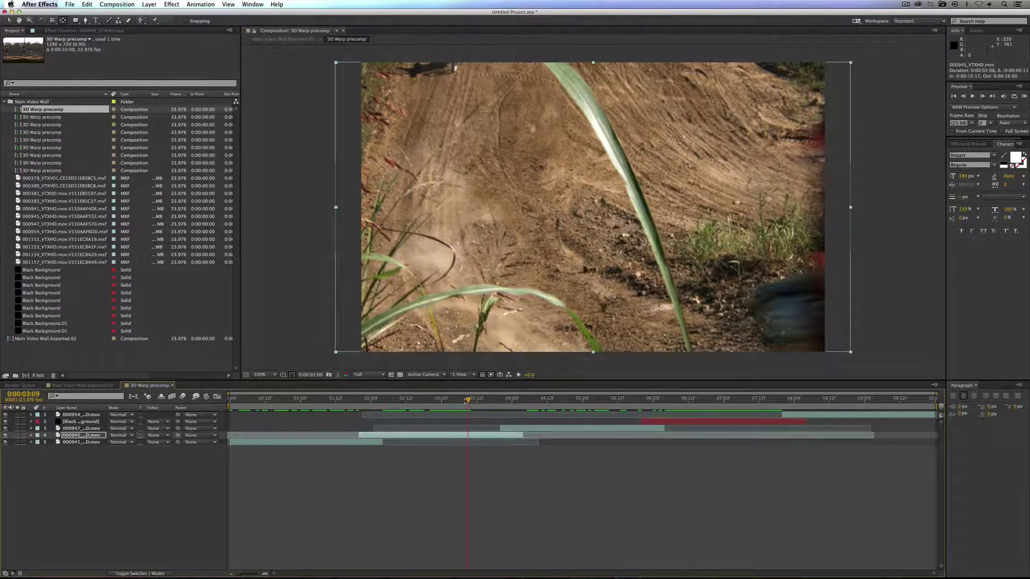
pyautogui.moveTo(468, 399); pyautogui.dragTo(631, 401)
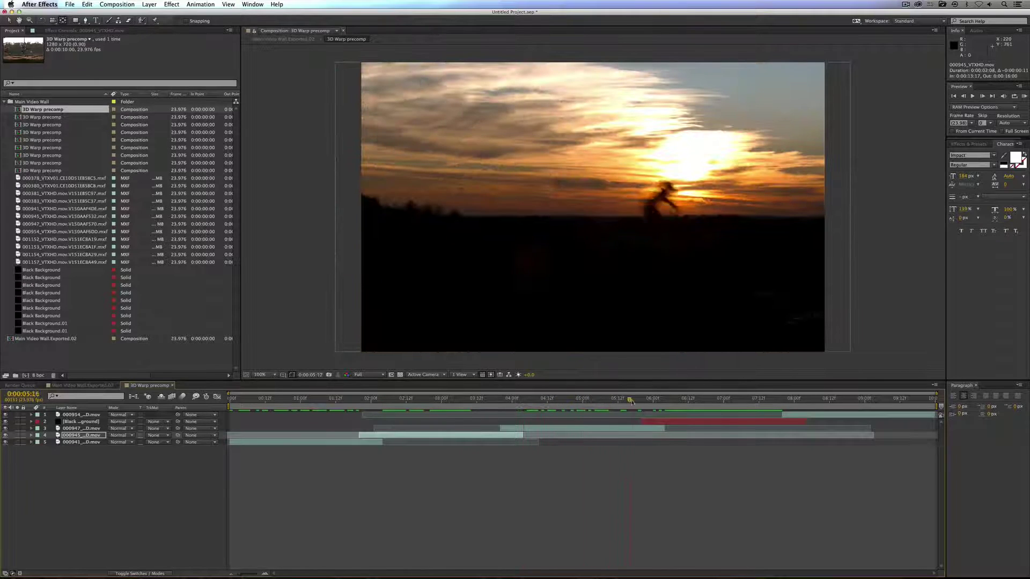
pyautogui.moveTo(591, 430); pyautogui.dragTo(722, 407)
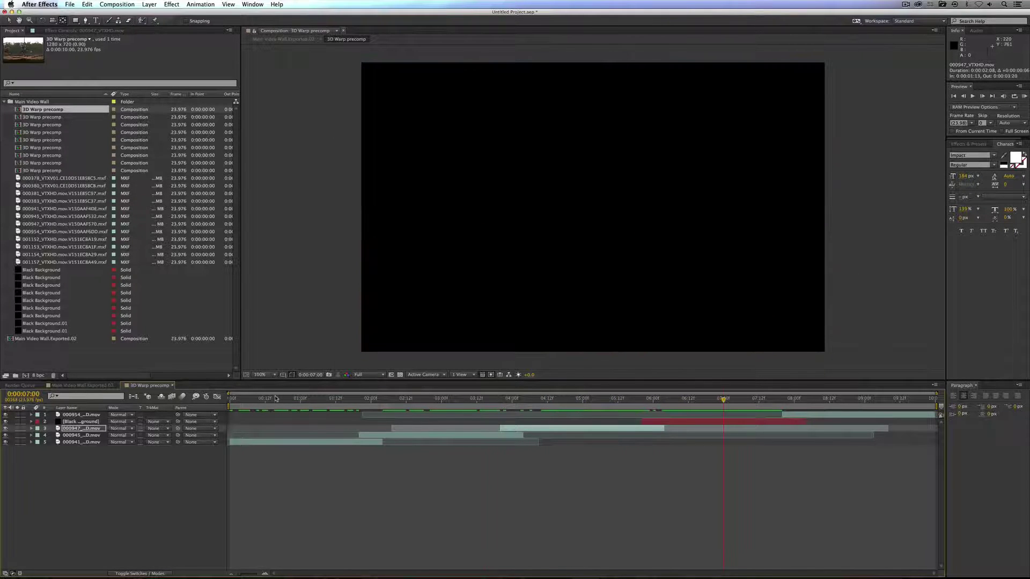
# Step: Delete the Black Background layer from the precomp and go back to the start of the Main Video Wall.Exported.02 composition
pyautogui.click(80, 422)
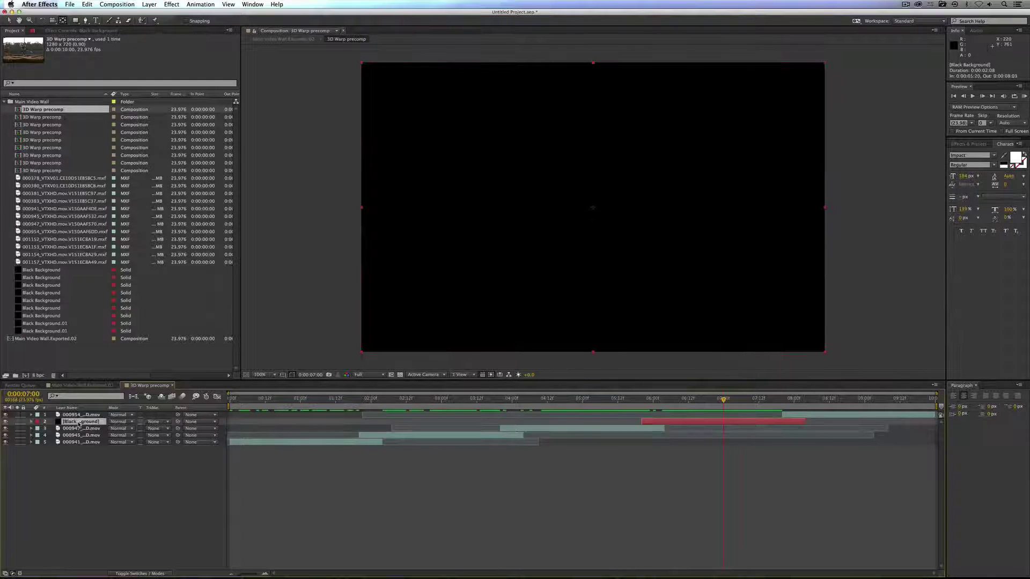
pyautogui.press('Delete')
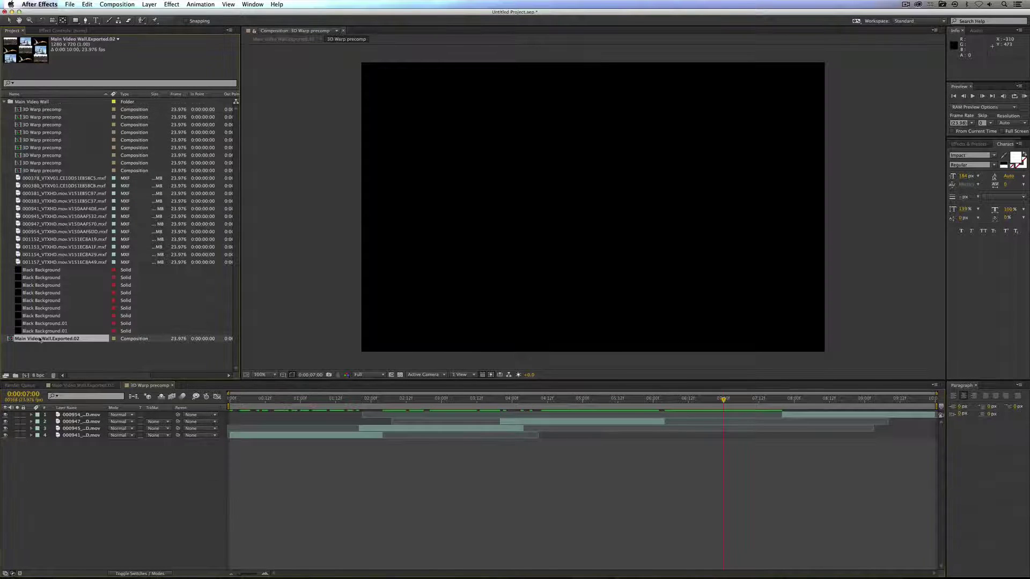
pyautogui.doubleClick(43, 338)
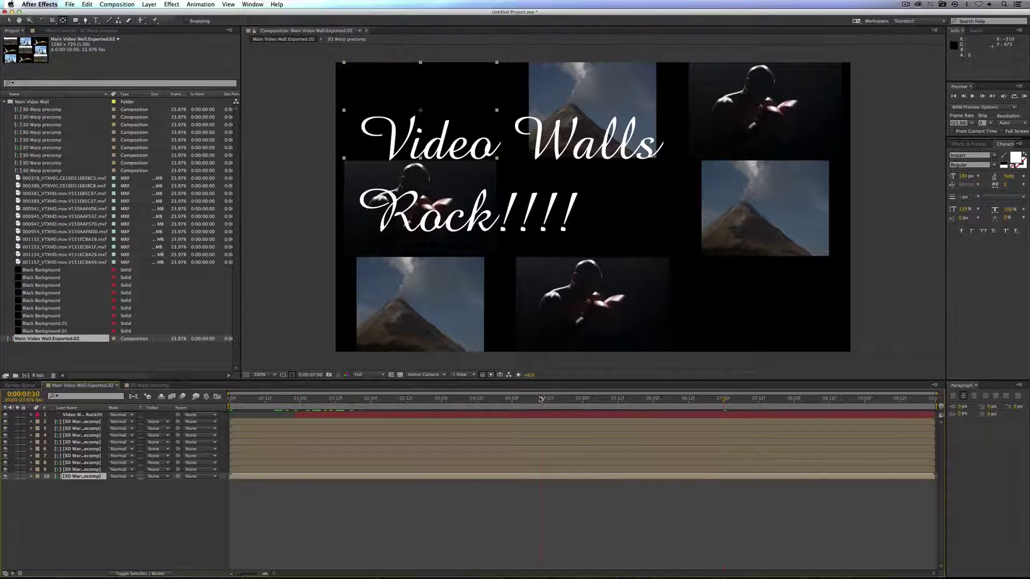
pyautogui.moveTo(540, 399); pyautogui.dragTo(238, 399)
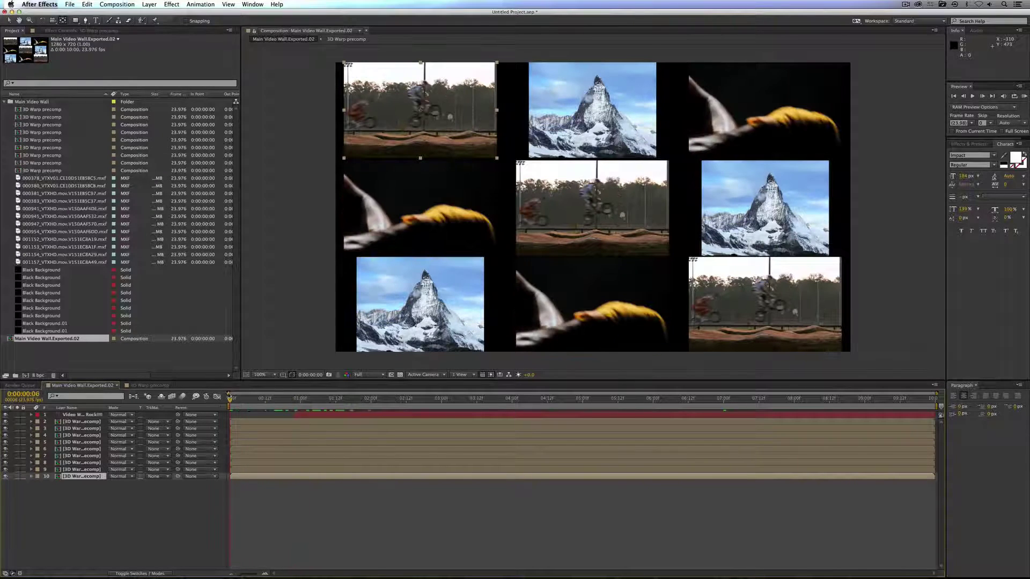
# Step: Delete the Main Video Wall folder and the Main Video Wall.Exported.02 composition from the project
pyautogui.click(5, 102)
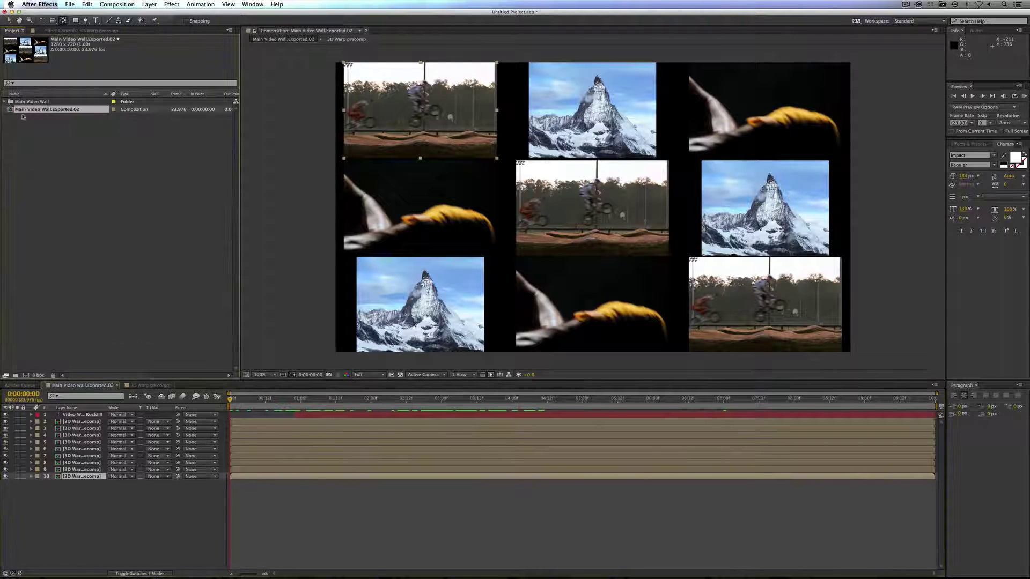
pyautogui.click(34, 121)
pyautogui.press('super+a')
pyautogui.press('Delete')
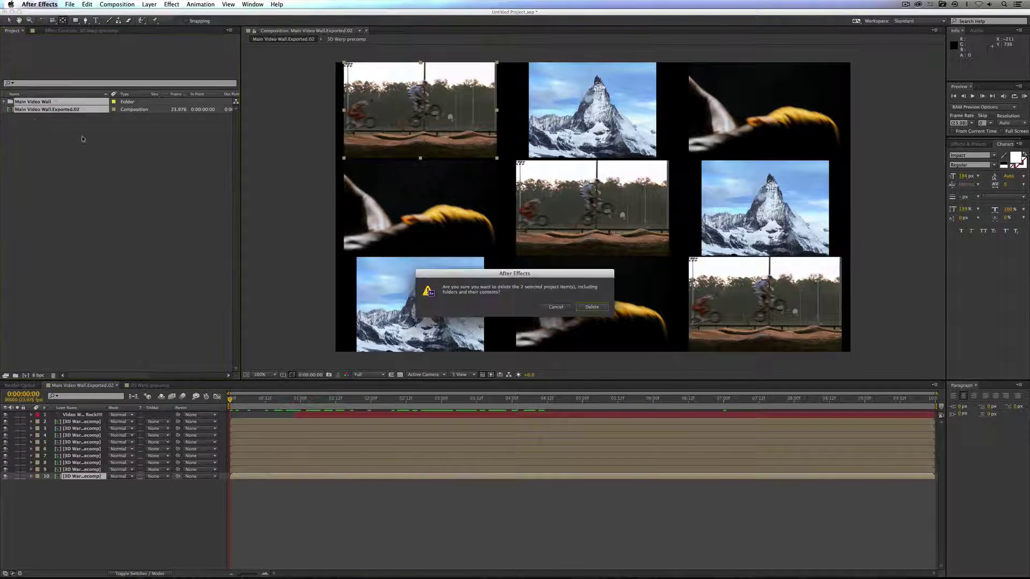
pyautogui.click(564, 307)
# Step: Import 1.aaf from the desktop's Video Wall folder with Pro Import After Effects
pyautogui.rightClick(113, 124)
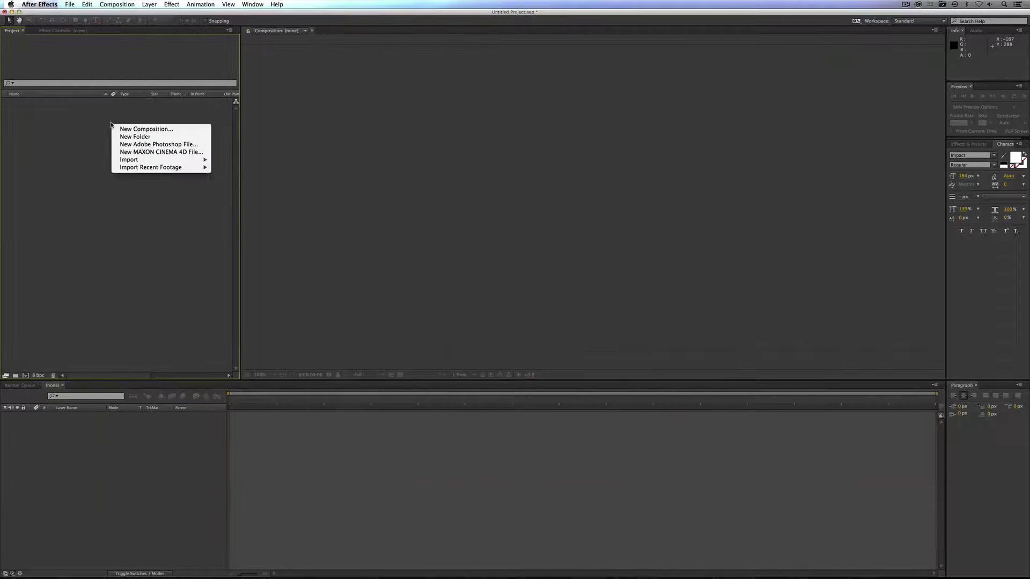
pyautogui.moveTo(138, 162)
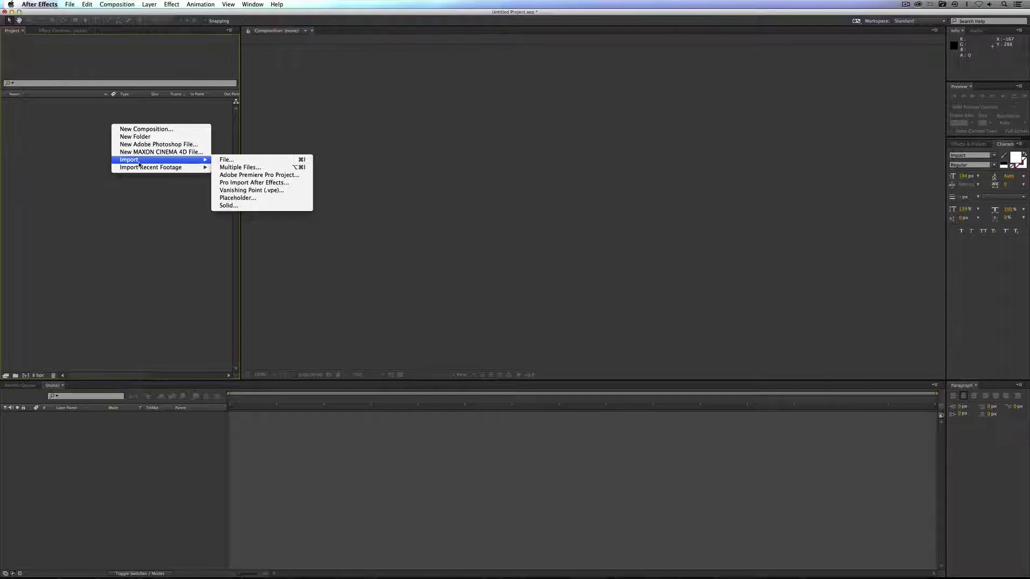
pyautogui.click(244, 184)
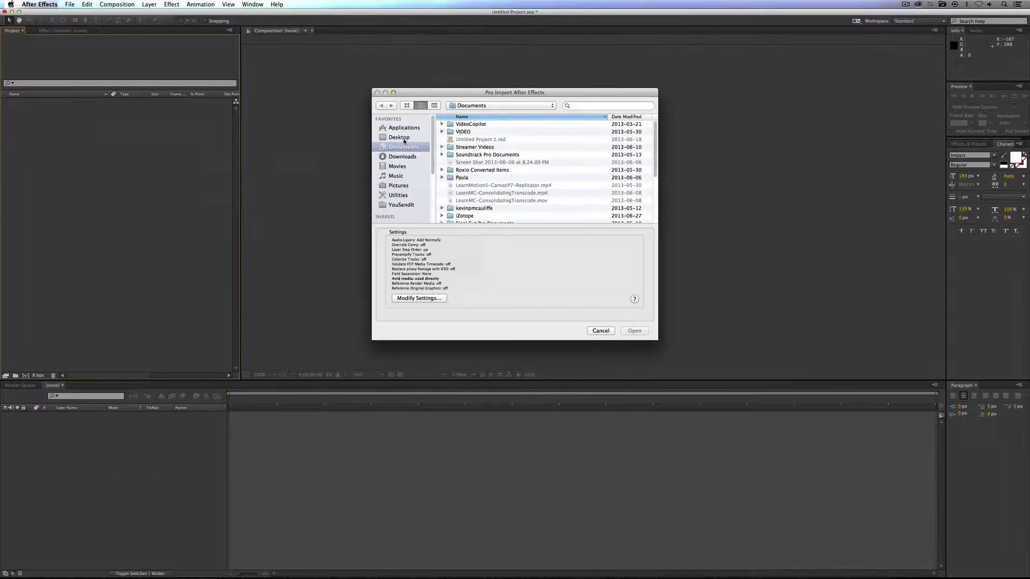
pyautogui.click(402, 138)
pyautogui.doubleClick(466, 125)
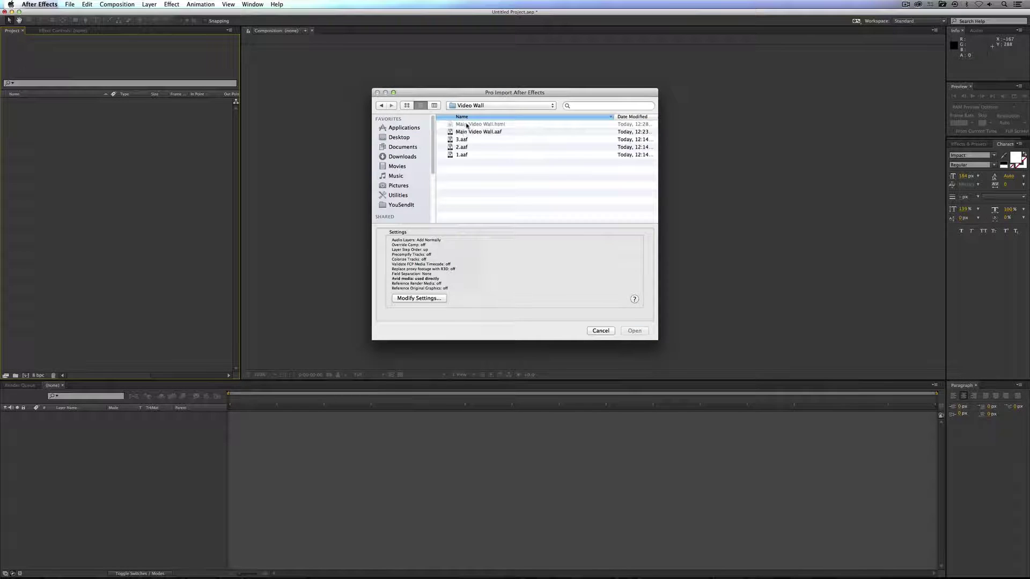
pyautogui.click(459, 153)
pyautogui.click(633, 332)
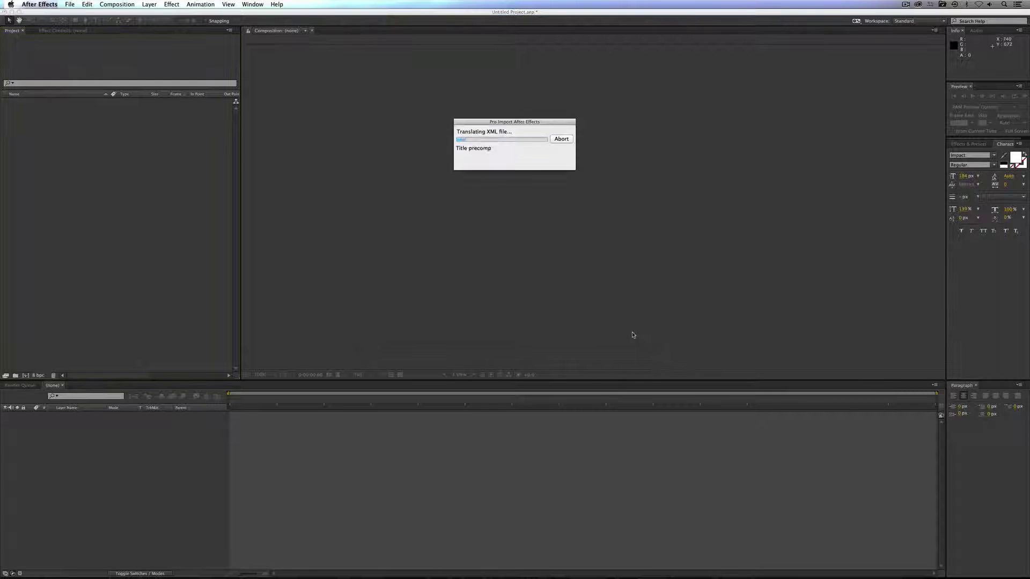
# Step: Open the 1.Exported.01 composition and examine its individual clip layers along the timeline
pyautogui.doubleClick(32, 109)
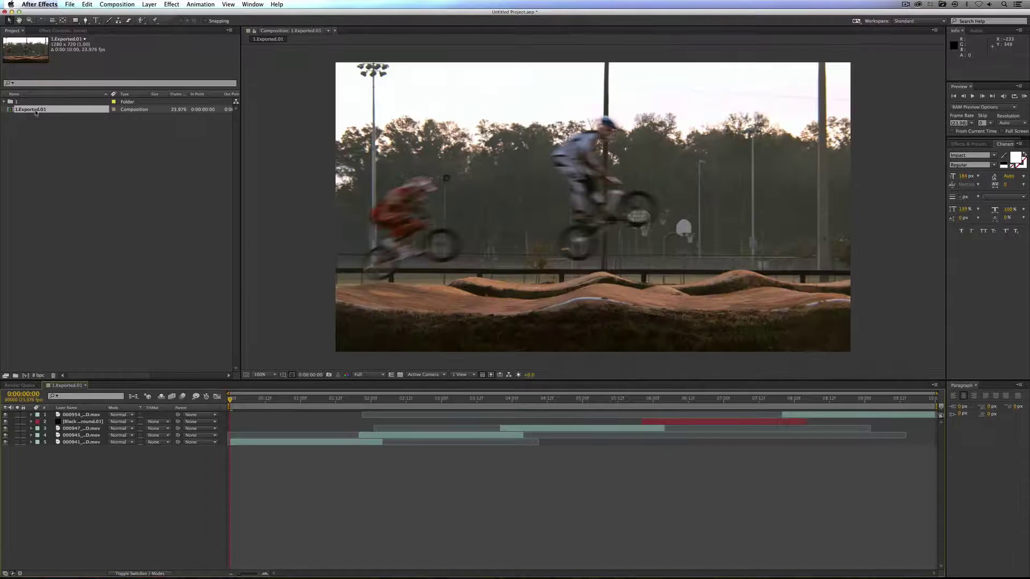
pyautogui.click(104, 443)
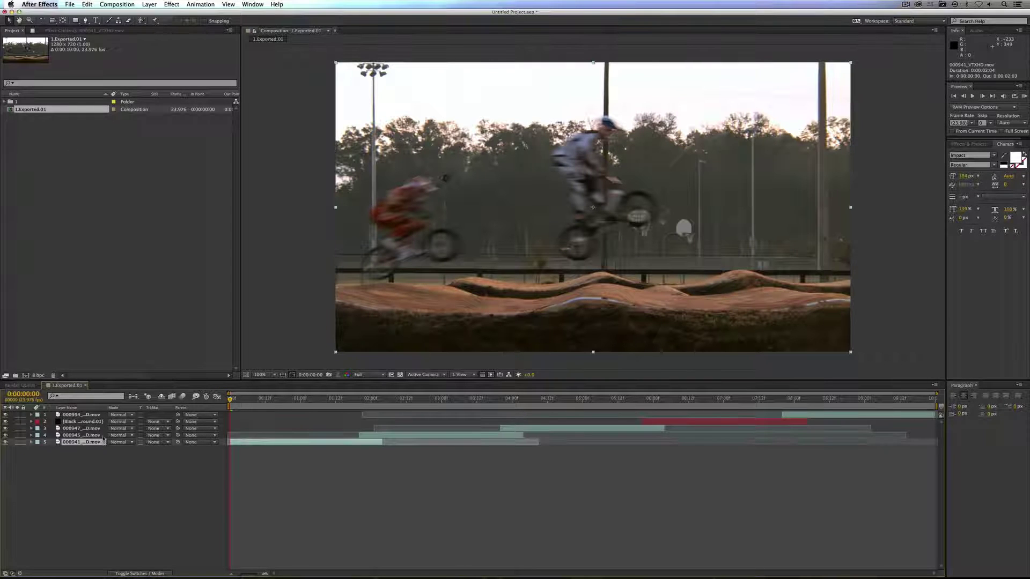
pyautogui.click(68, 436)
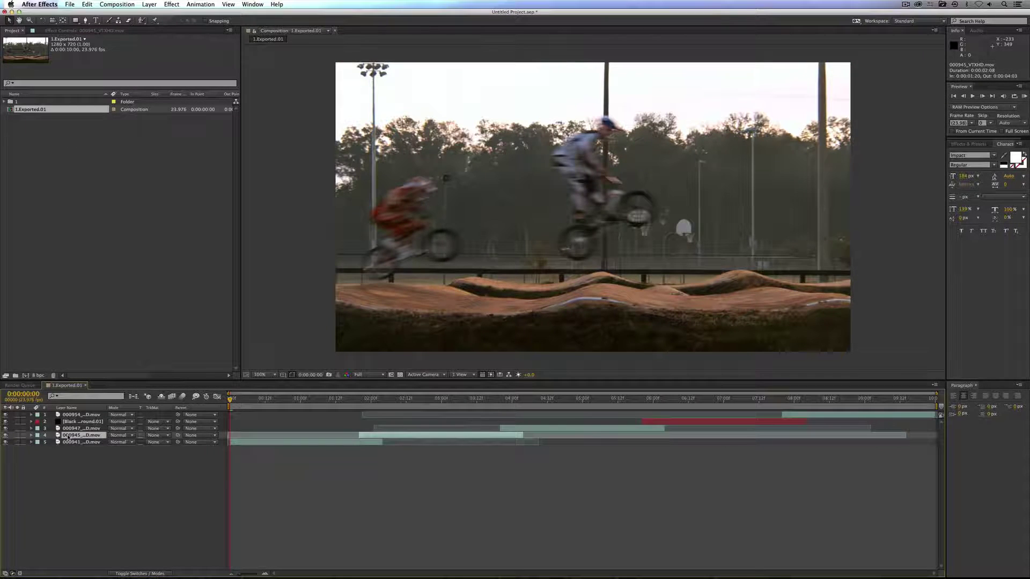
pyautogui.click(466, 404)
pyautogui.press('space')
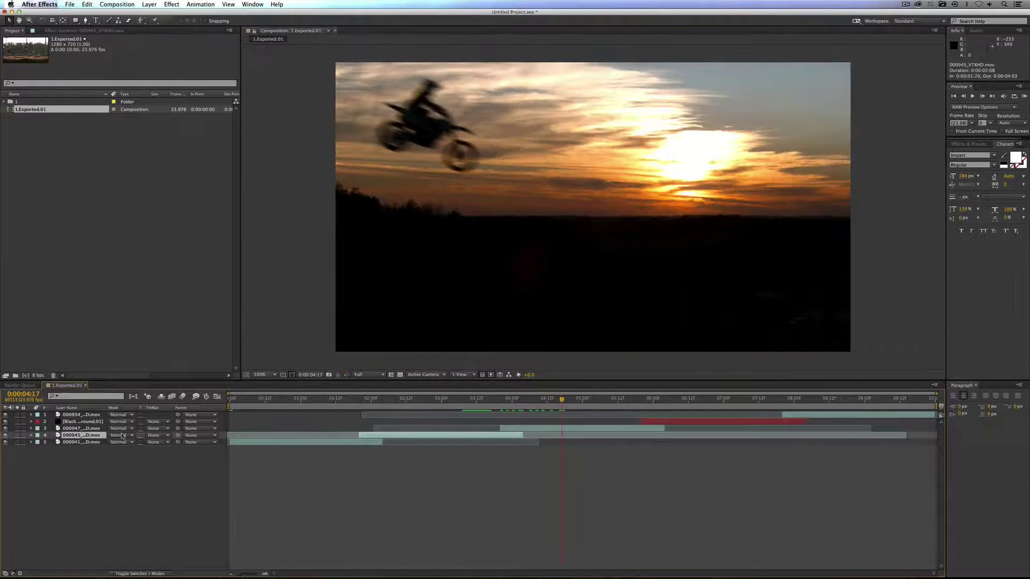
pyautogui.click(80, 428)
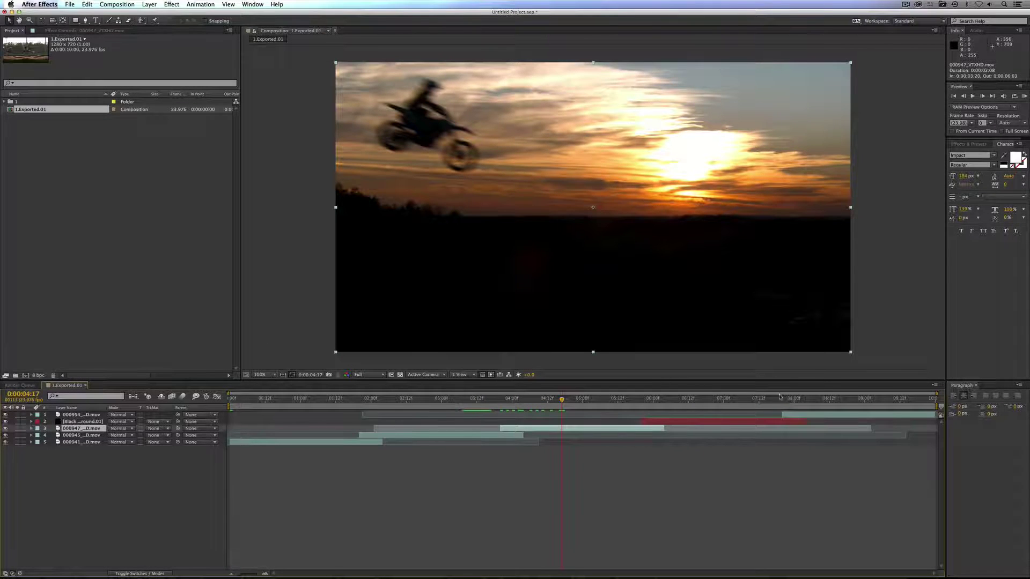
pyautogui.moveTo(801, 399); pyautogui.dragTo(829, 399)
pyautogui.click(69, 416)
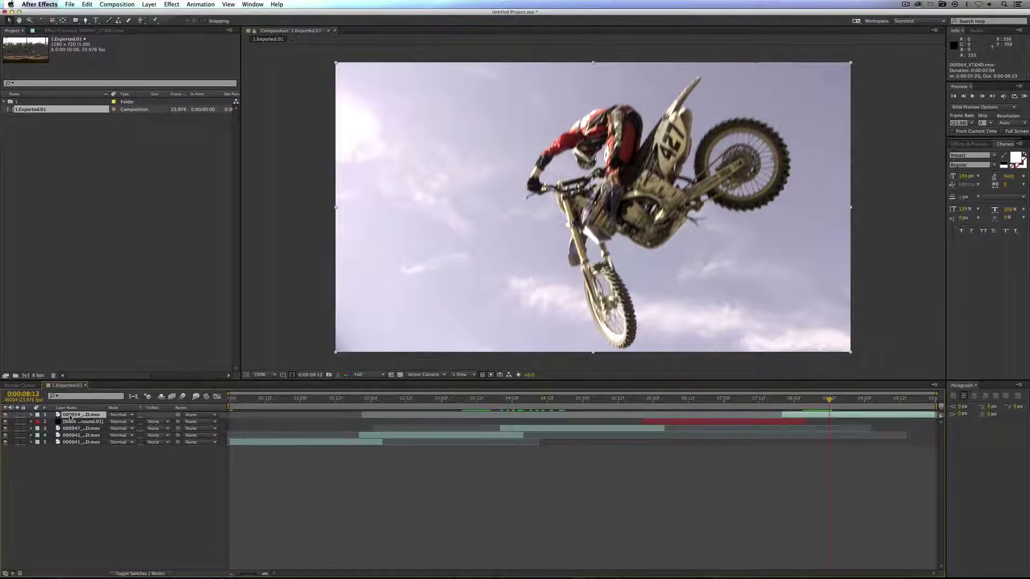
# Step: Import 2.aaf and 3.aaf together from the Video Wall folder with Pro Import After Effects and dismiss the warning
pyautogui.click(65, 177)
pyautogui.rightClick(62, 201)
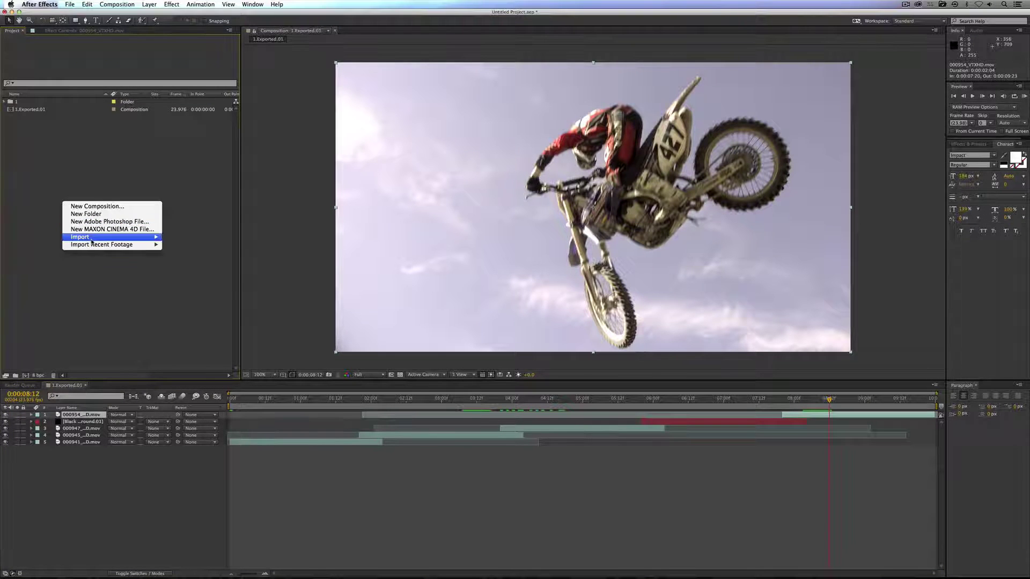
pyautogui.moveTo(91, 241)
pyautogui.click(186, 265)
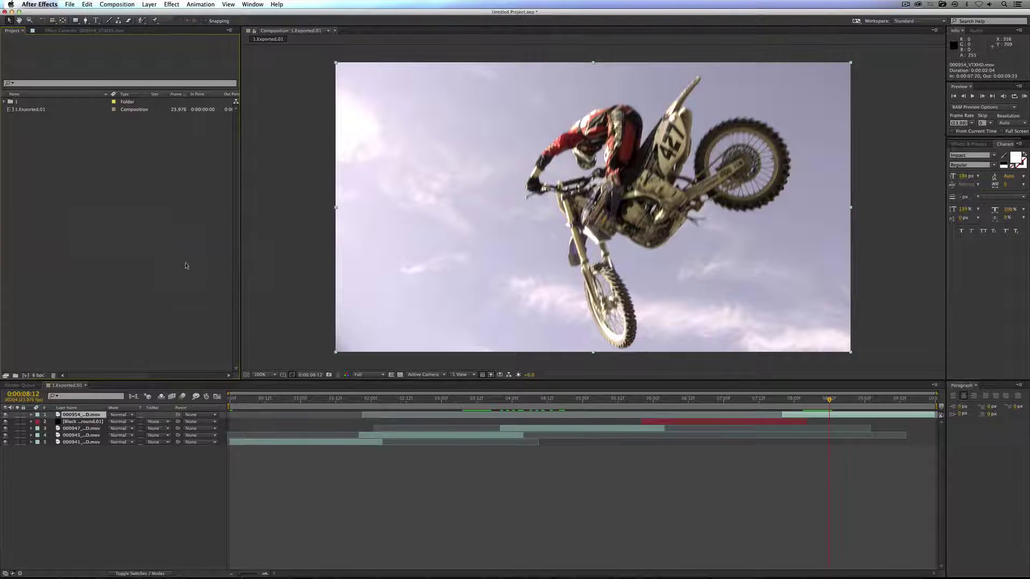
pyautogui.click(398, 138)
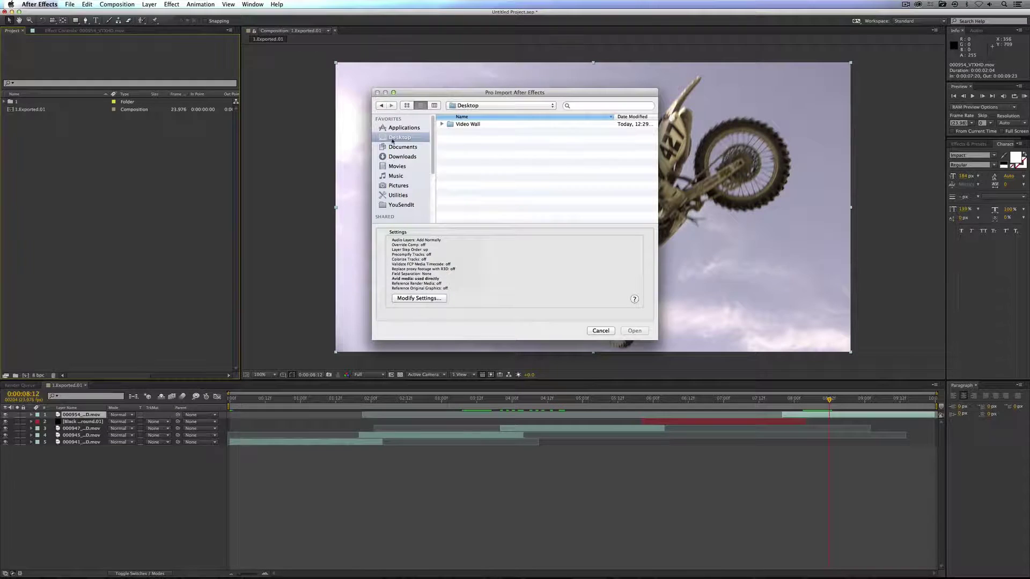
pyautogui.doubleClick(467, 125)
pyautogui.click(465, 139)
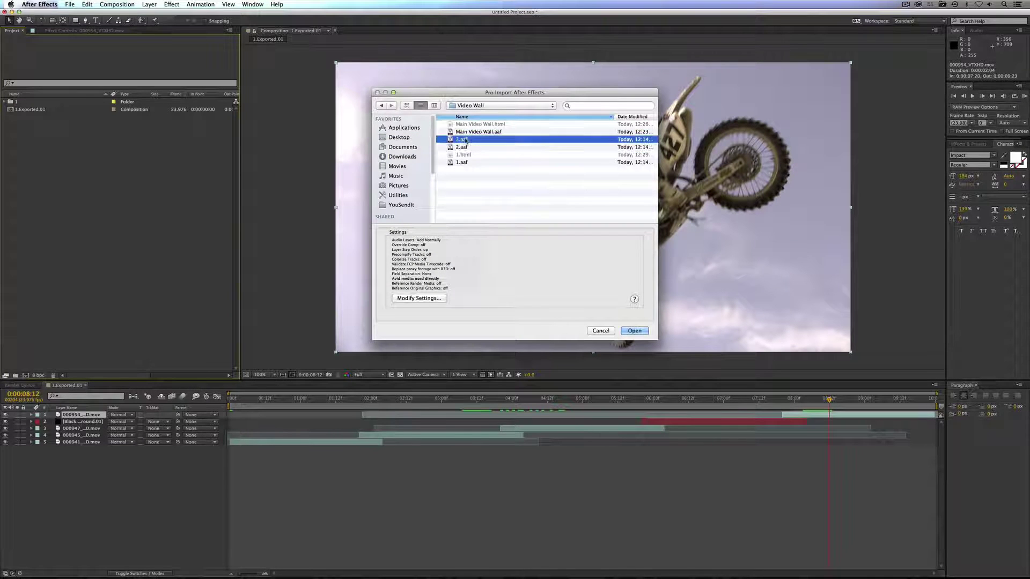
pyautogui.keyDown('shift'); pyautogui.click(464, 148); pyautogui.keyUp('shift')
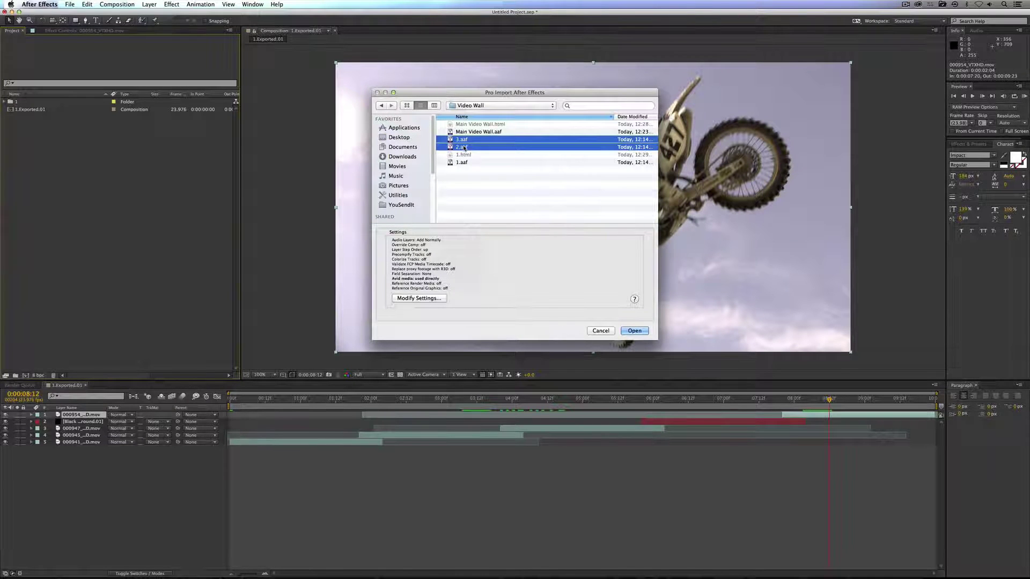
pyautogui.click(634, 331)
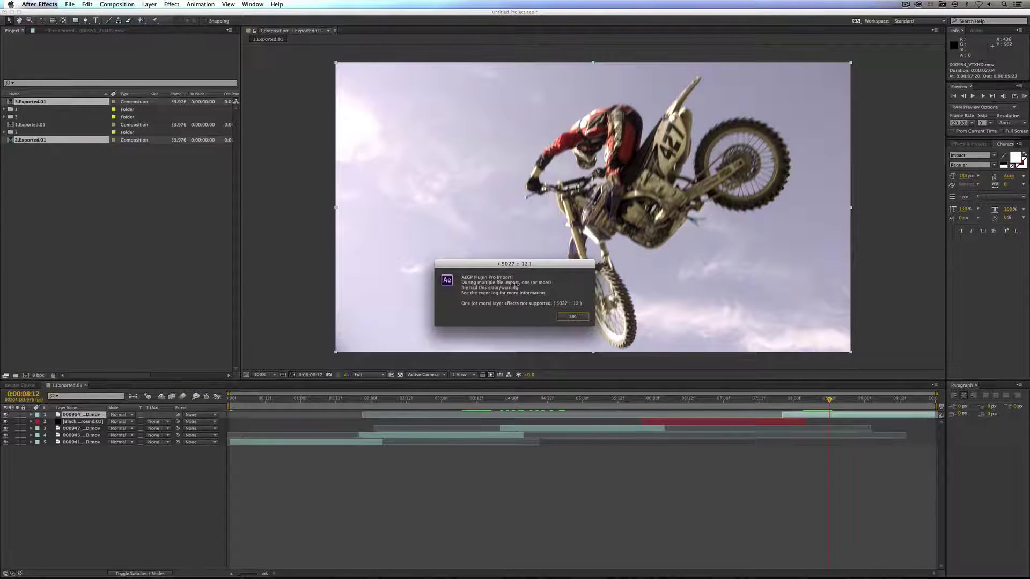
pyautogui.click(571, 317)
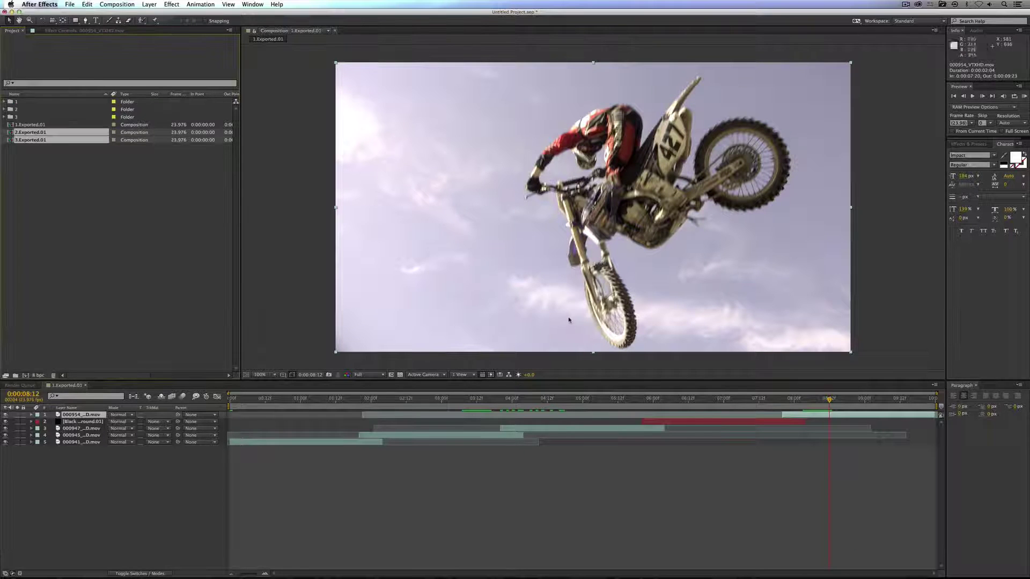
# Step: Open the 2.Exported.01 composition and preview its playback
pyautogui.doubleClick(27, 133)
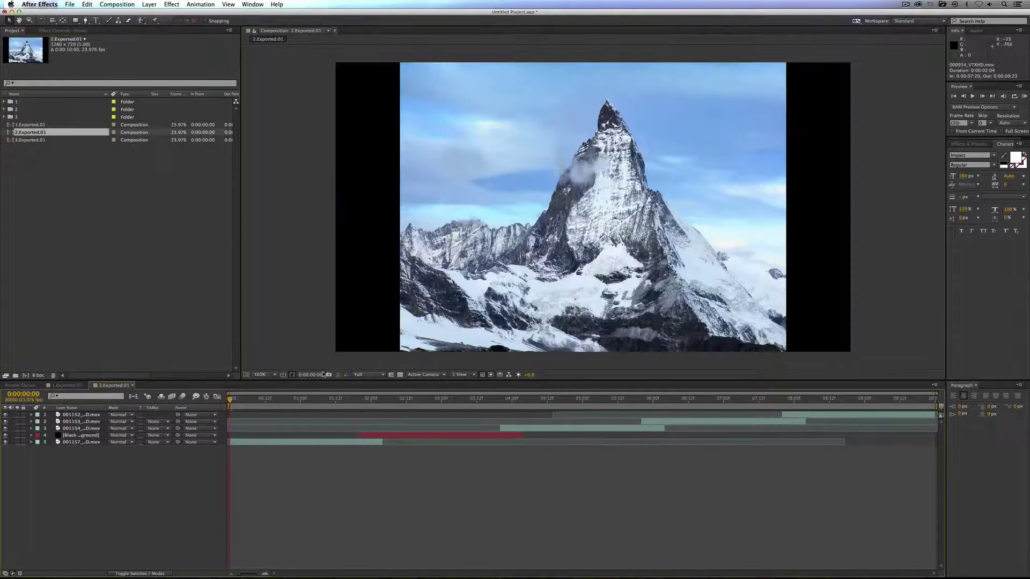
pyautogui.moveTo(312, 401)
pyautogui.mouseDown()
pyautogui.moveTo(800, 400)
pyautogui.moveTo(306, 399)
pyautogui.mouseUp()
pyautogui.press('KP_0')
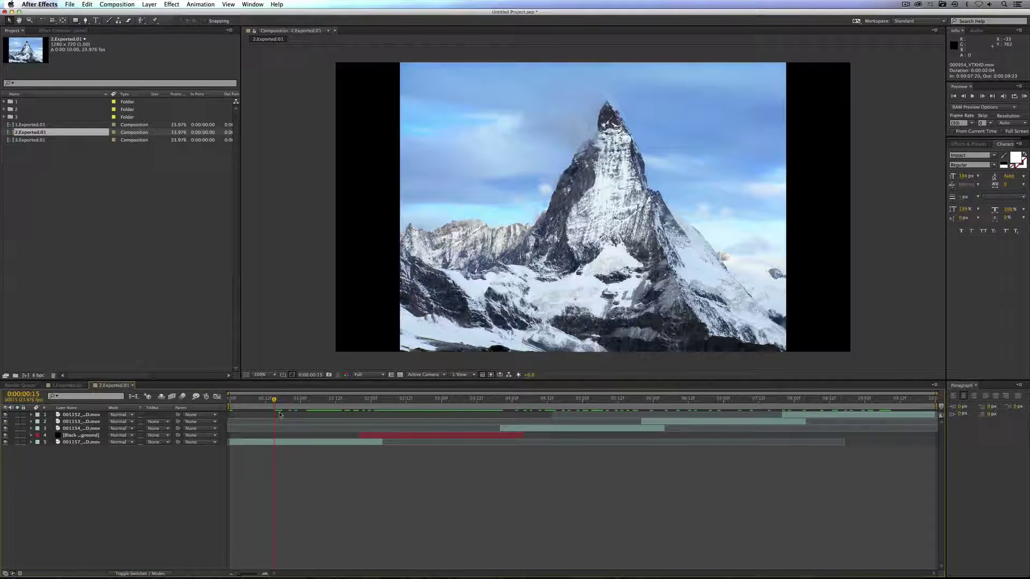
# Step: Fit the four video clip layers of 2.Exported.01 to the composition's frame, leaving out the Black Background layer
pyautogui.click(89, 443)
pyautogui.rightClick(88, 429)
pyautogui.press('Escape')
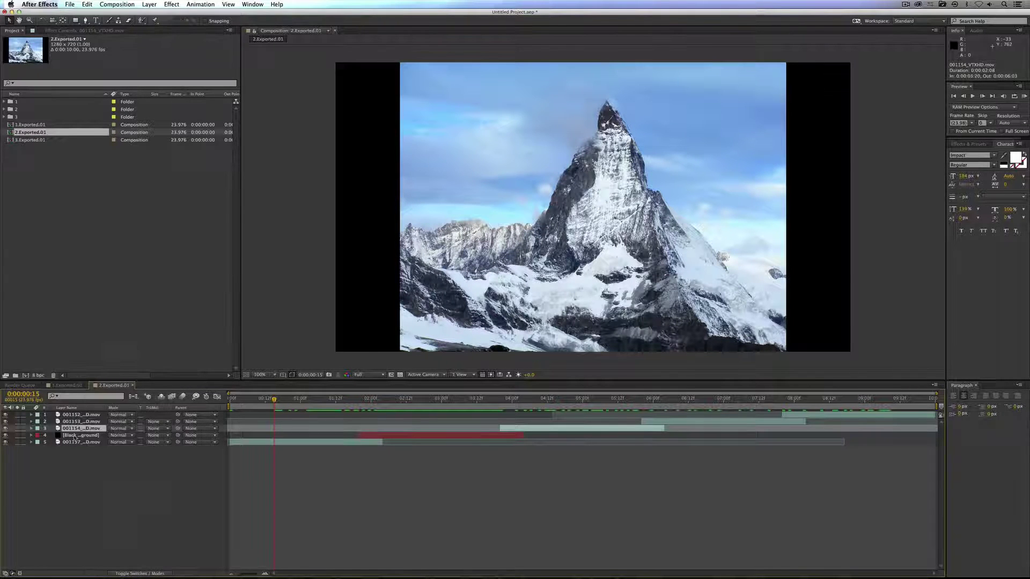
pyautogui.click(81, 442)
pyautogui.keyDown('super'); pyautogui.click(80, 429); pyautogui.keyUp('super')
pyautogui.keyDown('super'); pyautogui.click(77, 424); pyautogui.keyUp('super')
pyautogui.keyDown('super'); pyautogui.click(77, 415); pyautogui.keyUp('super')
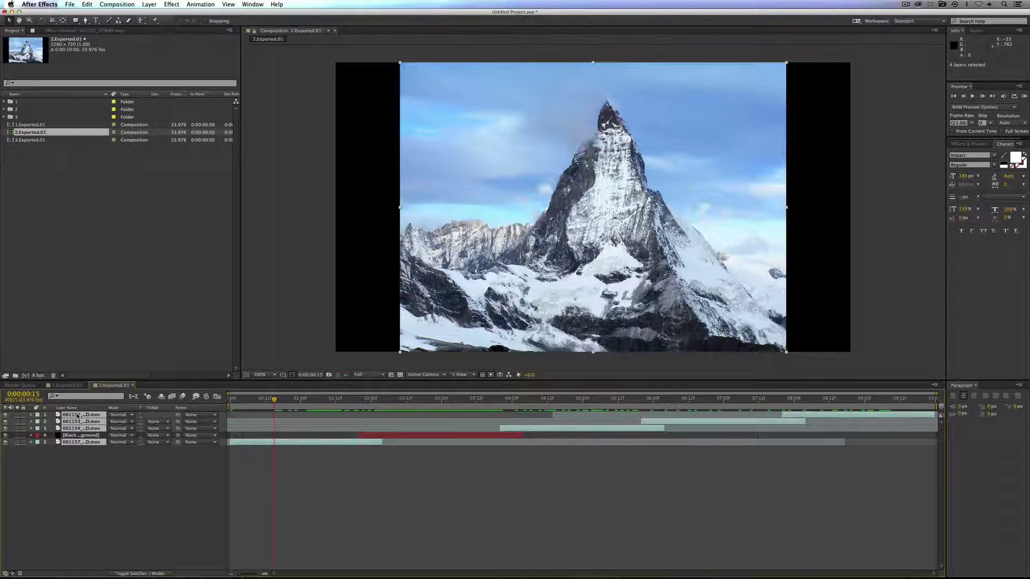
pyautogui.press('super+alt+f')
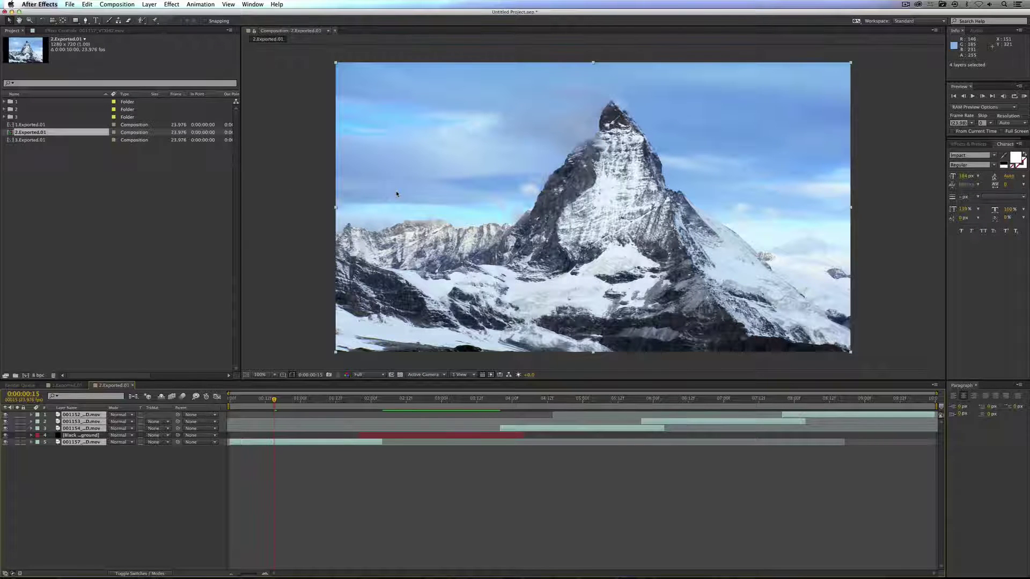
# Step: Look through the 3.Exported.01 composition and delete its Black Background layer
pyautogui.doubleClick(31, 140)
pyautogui.moveTo(303, 405); pyautogui.dragTo(585, 400)
pyautogui.click(94, 429)
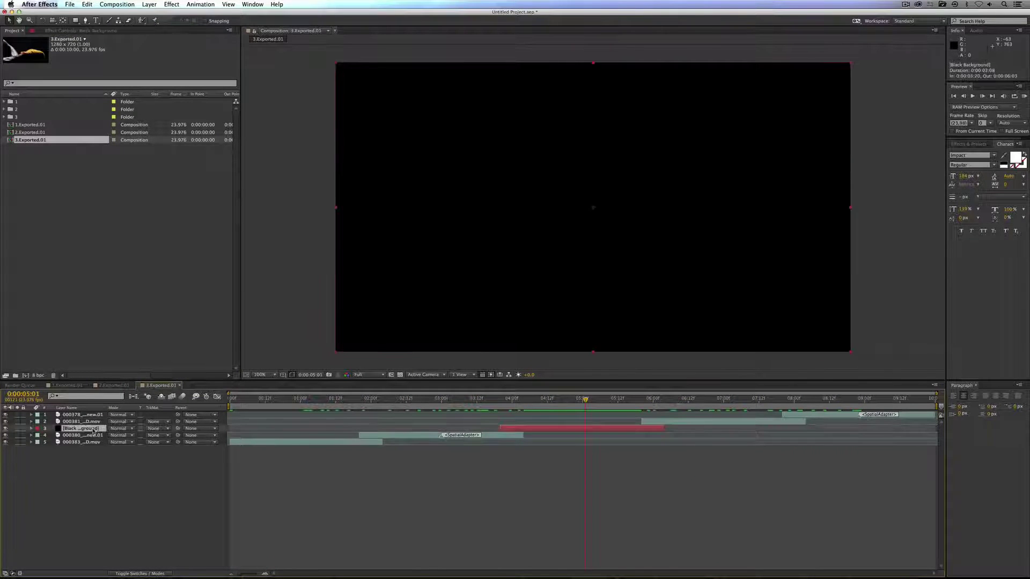
pyautogui.press('Delete')
# Step: Delete the Black Background layer from the 2.Exported.01 composition
pyautogui.doubleClick(31, 132)
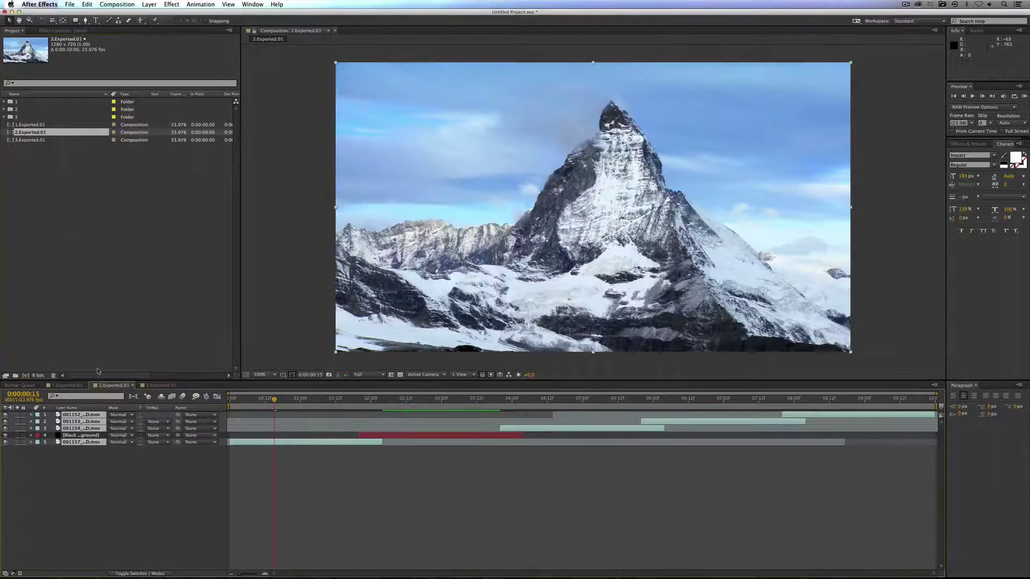
pyautogui.click(93, 435)
pyautogui.press('Delete')
# Step: Create a new 1280 x 720 composition at 23.98 fps with a duration of 10 seconds
pyautogui.click(79, 273)
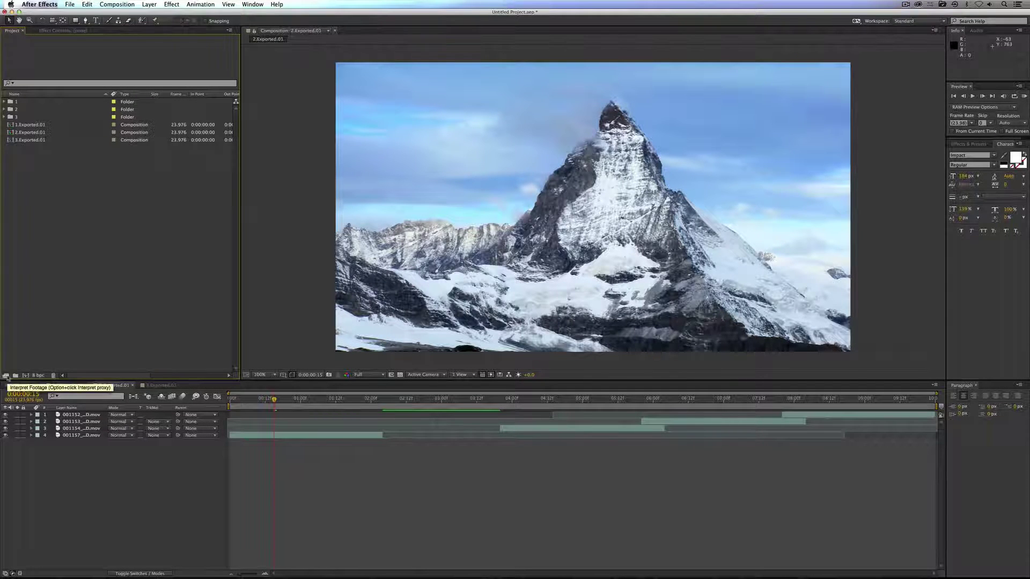
pyautogui.click(26, 375)
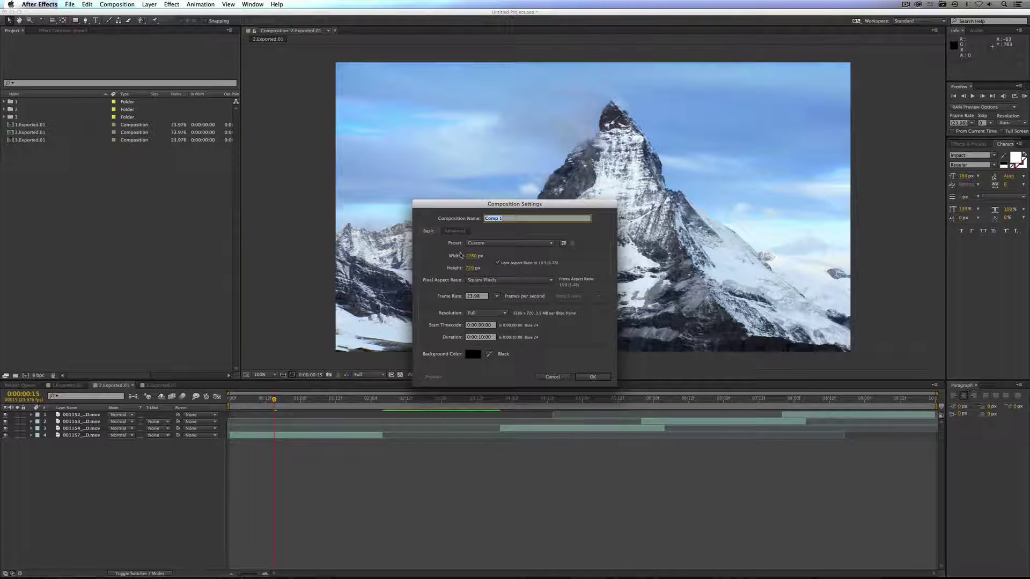
pyautogui.click(592, 377)
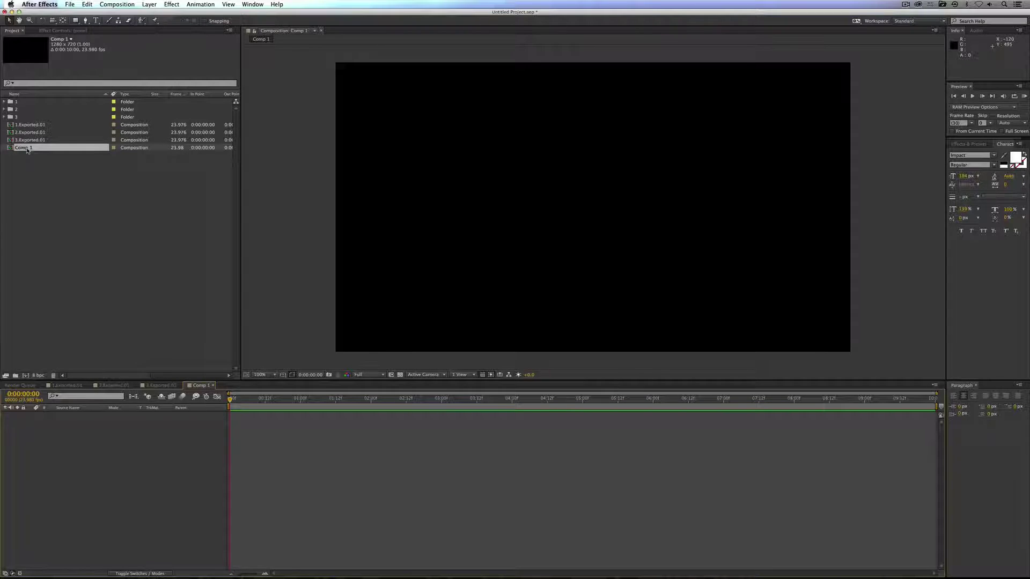
# Step: Rename the new composition Main Comp
pyautogui.press('space')
pyautogui.click(27, 150)
pyautogui.press('Return')
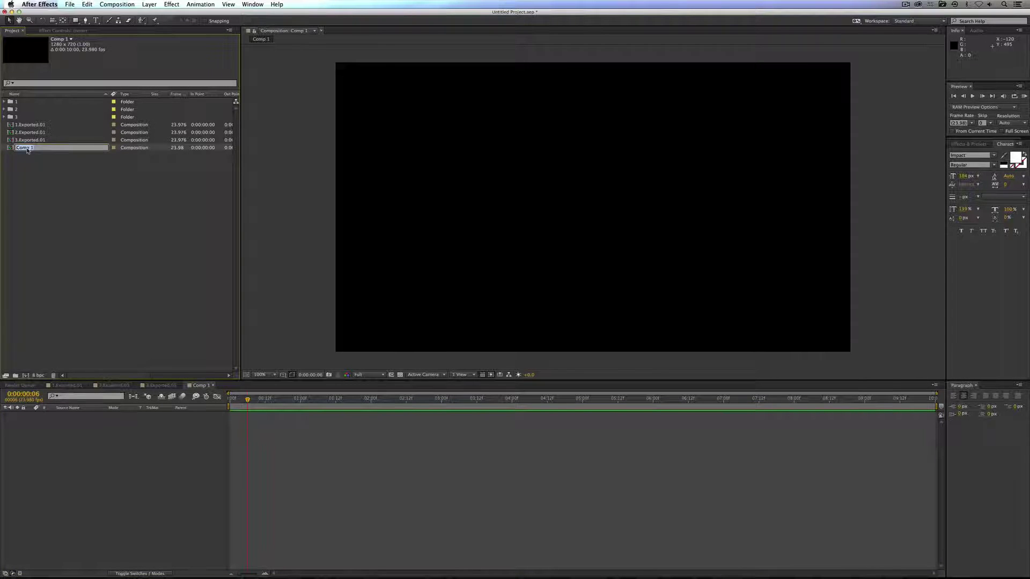
pyautogui.press('BackSpace')
pyautogui.write('Main')
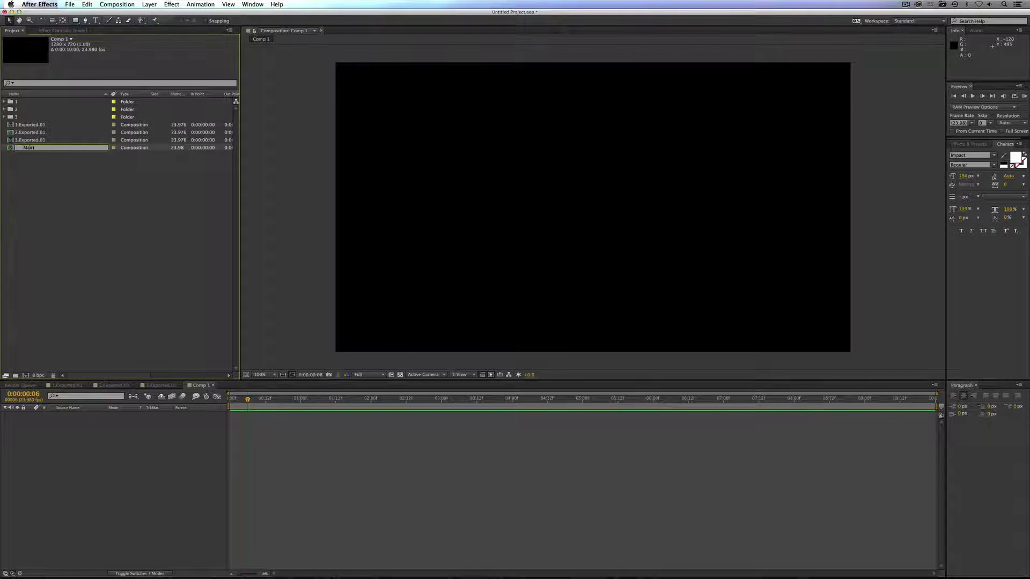
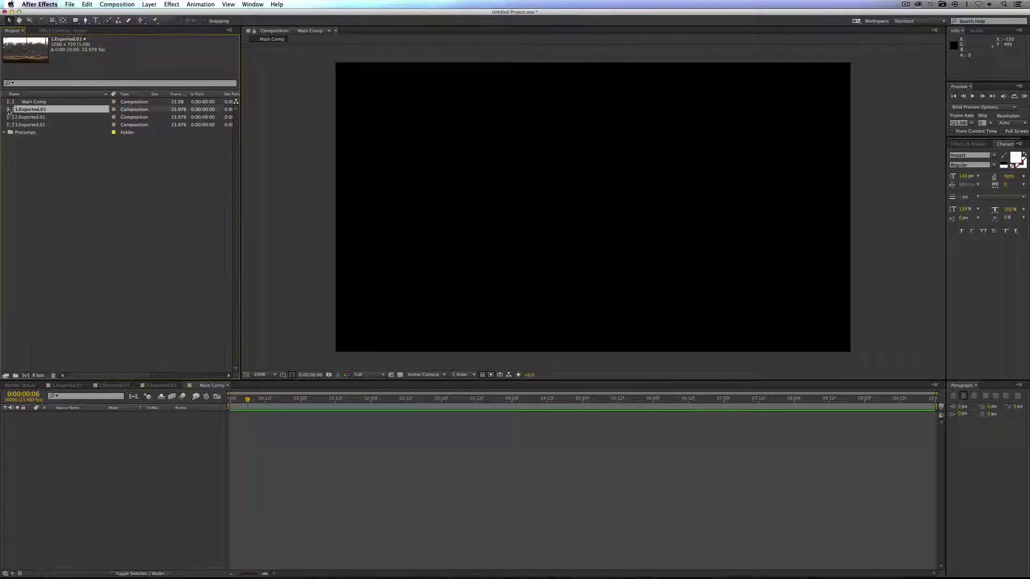
# Step: Add 1.Exported.01 as a layer in Main Comp and scale it to about 33%
pyautogui.moveTo(12, 110); pyautogui.dragTo(70, 440)
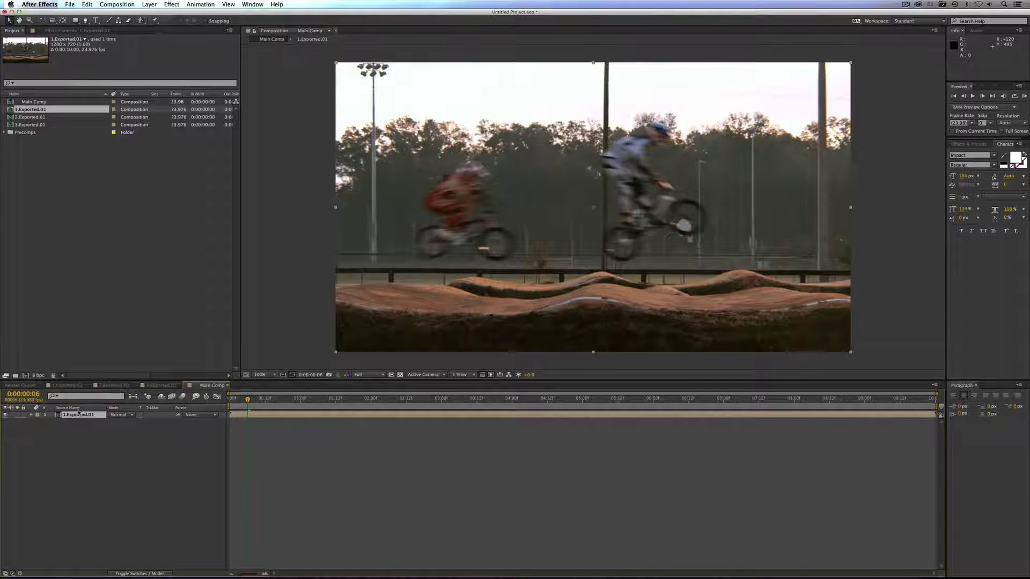
pyautogui.press('s')
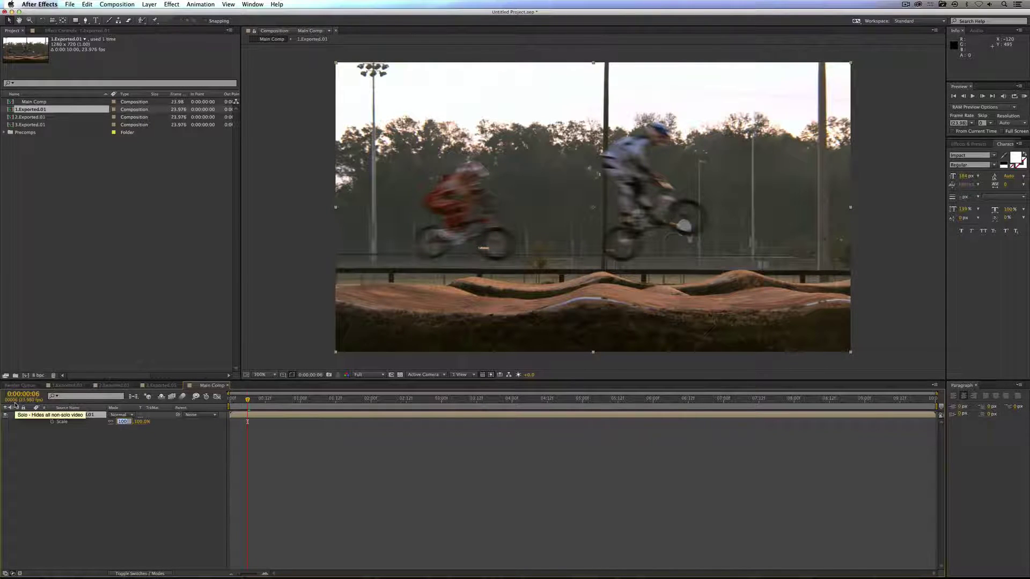
pyautogui.press('Return')
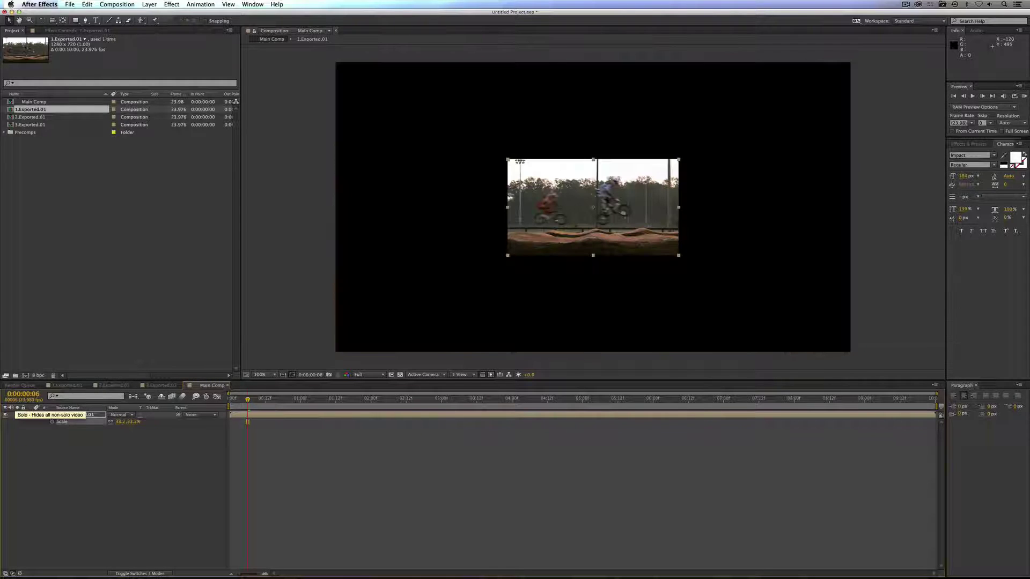
# Step: Place the scaled 1.Exported.01 layer in the frame's upper-left corner and duplicate it twice to fill the top row side by side
pyautogui.moveTo(637, 237); pyautogui.dragTo(465, 142)
pyautogui.click(97, 415)
pyautogui.press('super+d')
pyautogui.moveTo(412, 142); pyautogui.dragTo(584, 142)
pyautogui.click(89, 391)
pyautogui.press('super+d')
pyautogui.moveTo(534, 156); pyautogui.dragTo(713, 157)
pyautogui.click(534, 135)
pyautogui.moveTo(532, 135); pyautogui.dragTo(539, 136)
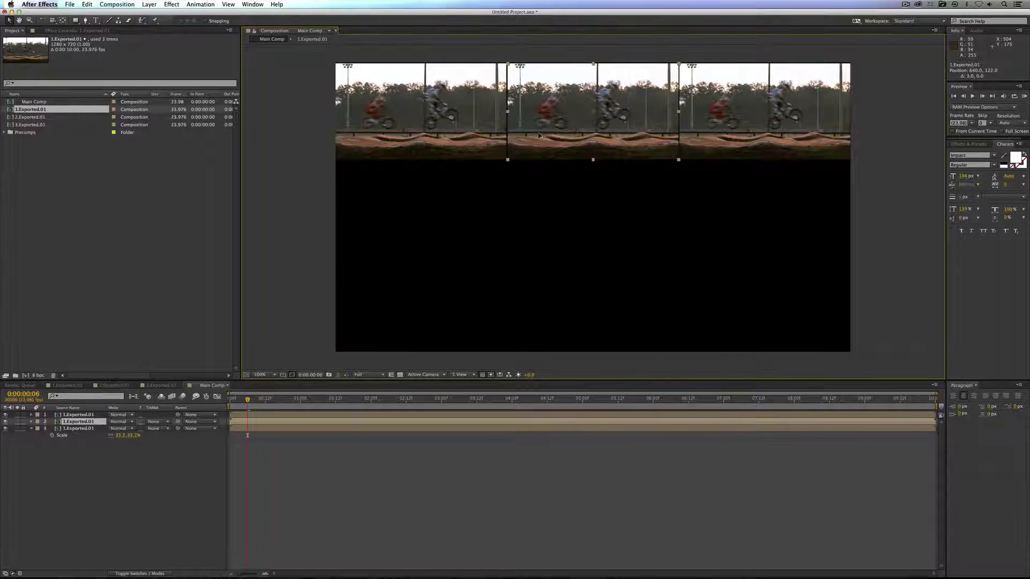
# Step: Rename the three top-row layers 1, 2 and 3 in order from the leftmost tile to the rightmost
pyautogui.click(89, 415)
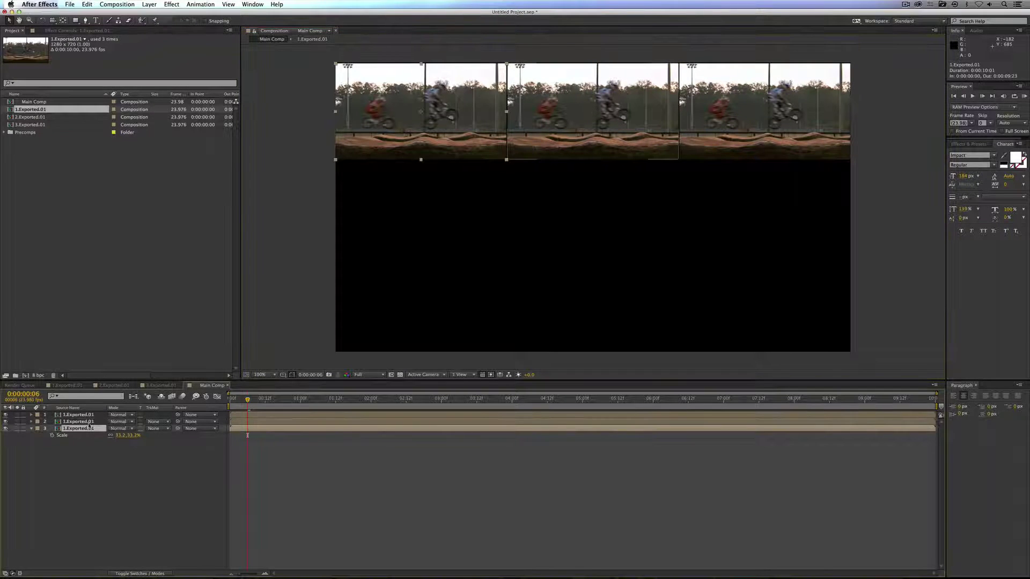
pyautogui.keyDown('shift'); pyautogui.click(88, 422); pyautogui.keyUp('shift')
pyautogui.keyDown('shift'); pyautogui.click(89, 429); pyautogui.keyUp('shift')
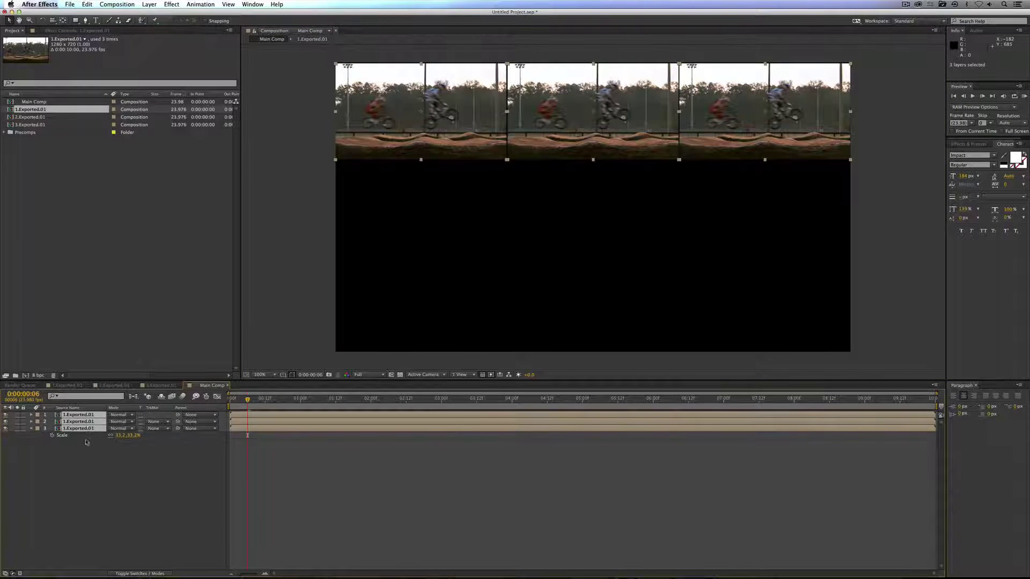
pyautogui.click(81, 429)
pyautogui.write('1')
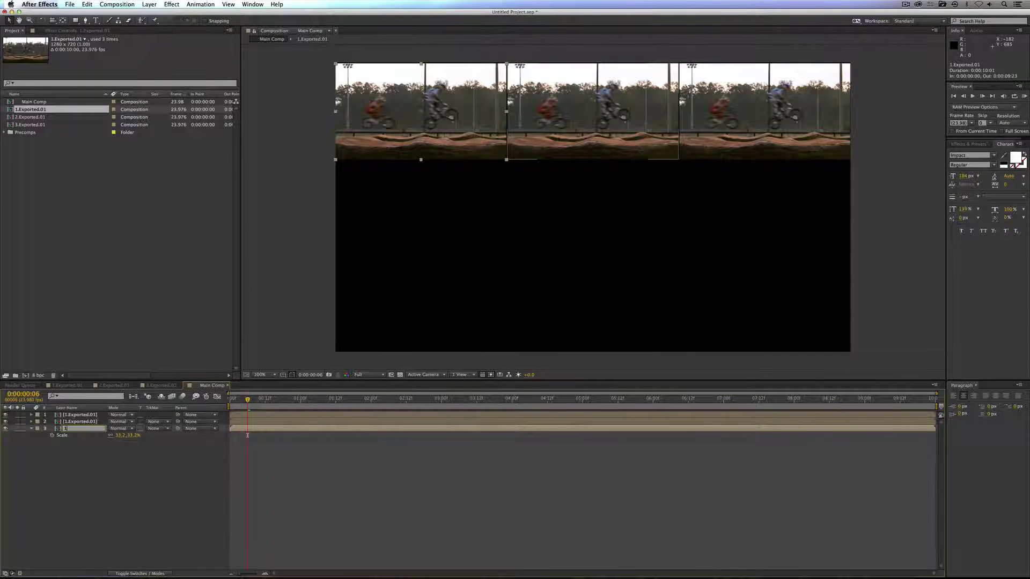
pyautogui.press('Return')
pyautogui.hotkey('ctrl', 'Up')
pyautogui.press('Return')
pyautogui.write('2')
pyautogui.press('Return')
pyautogui.hotkey('ctrl', 'Up')
pyautogui.press('Return')
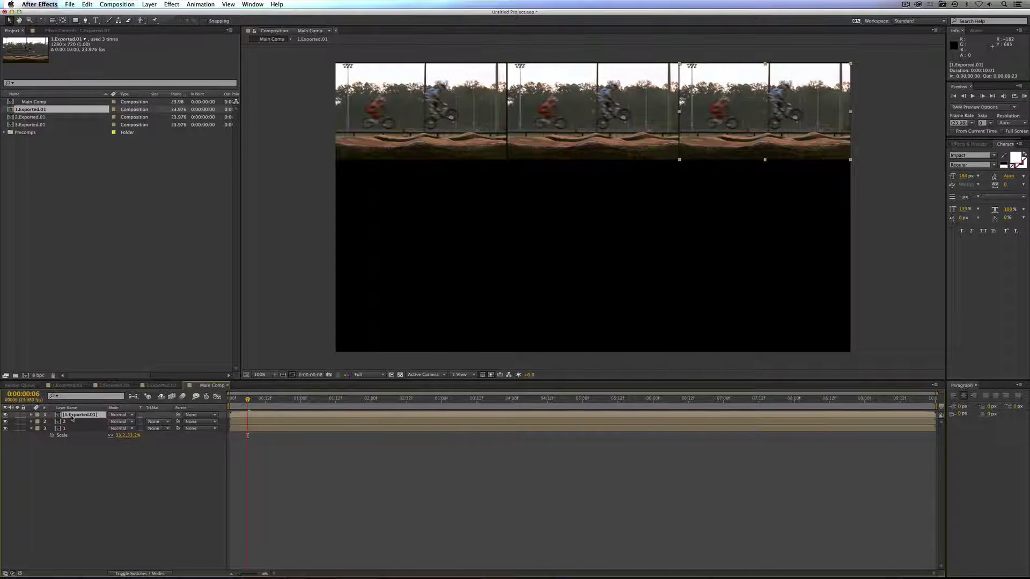
pyautogui.write('3')
pyautogui.press('Return')
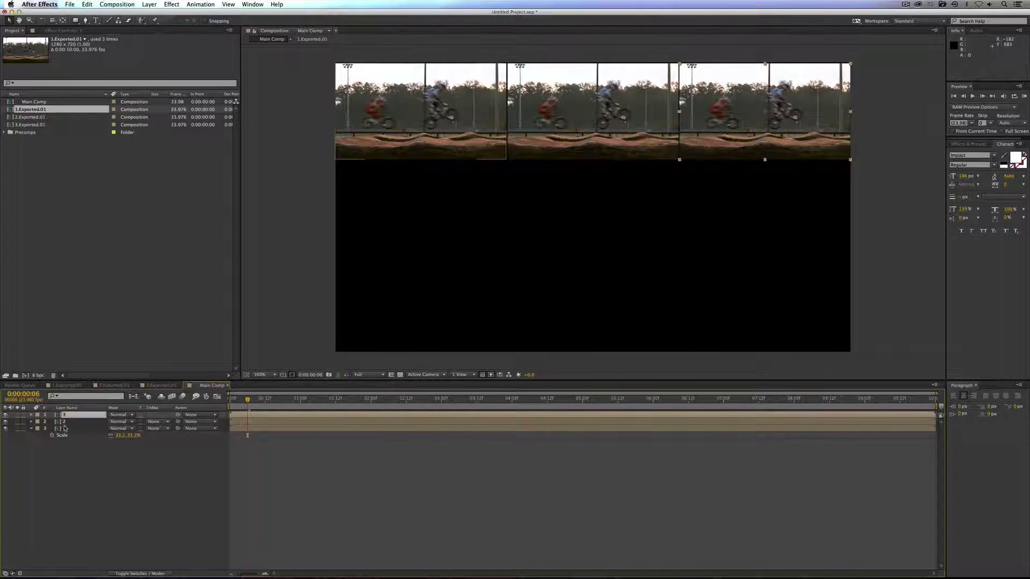
# Step: Duplicate layers 1, 2 and 3 and stack the copies 4, 5 and 6 in order above the originals
pyautogui.keyDown('shift'); pyautogui.click(68, 427); pyautogui.keyUp('shift')
pyautogui.hotkey('ctrl', 'd')
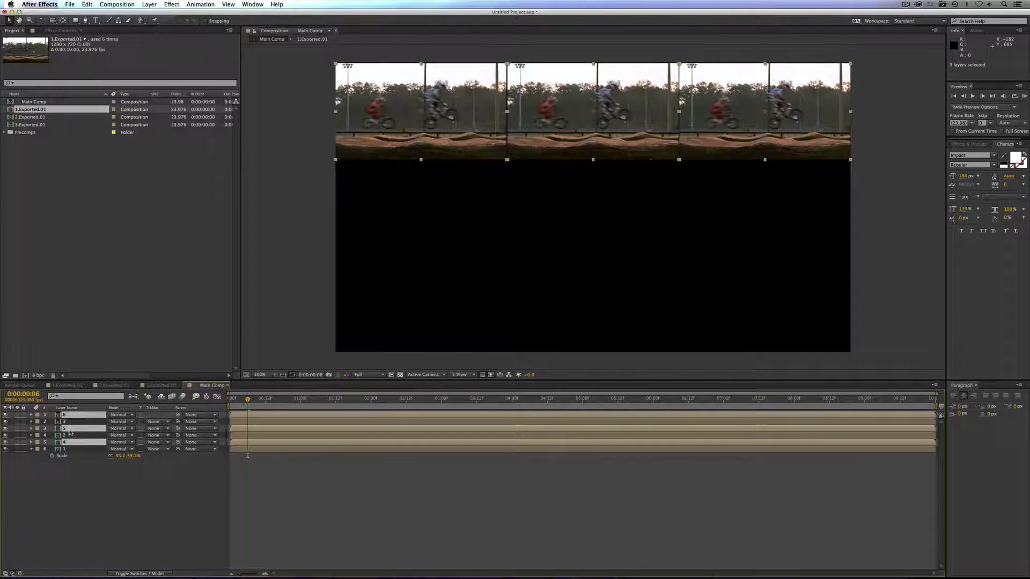
pyautogui.click(73, 423)
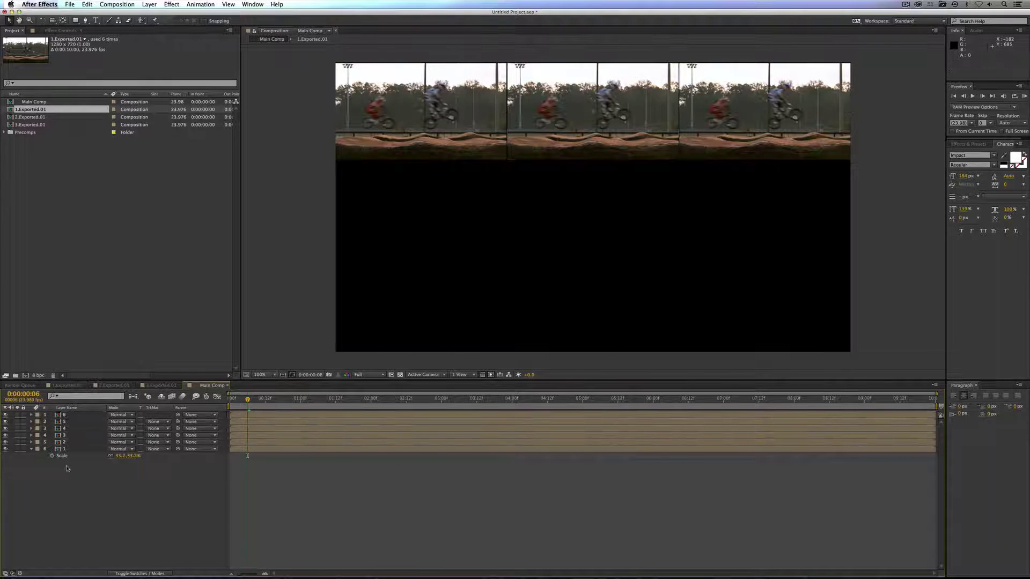
pyautogui.click(76, 415)
pyautogui.click(69, 428)
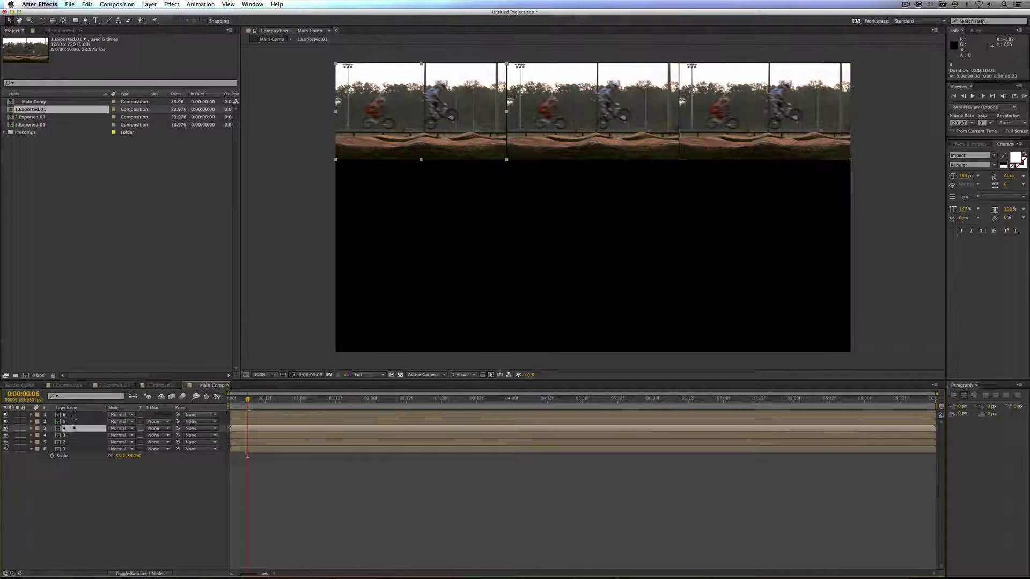
# Step: Move layers 4, 5 and 6 straight down to form a middle row below the top one, at a Y position of about 366
pyautogui.keyDown('shift'); pyautogui.click(76, 417); pyautogui.keyUp('shift')
pyautogui.moveTo(511, 117); pyautogui.dragTo(478, 236)
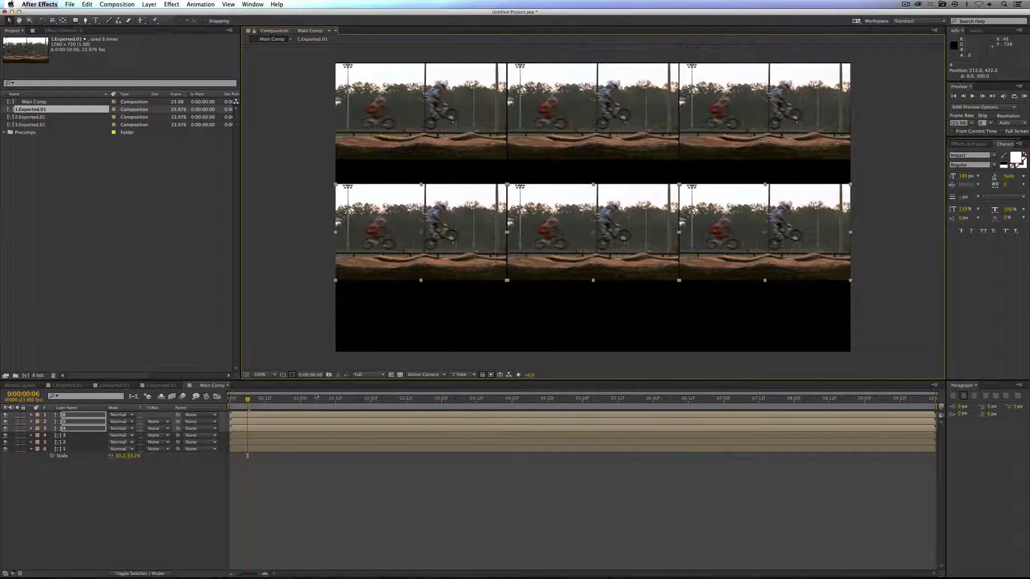
pyautogui.press('space')
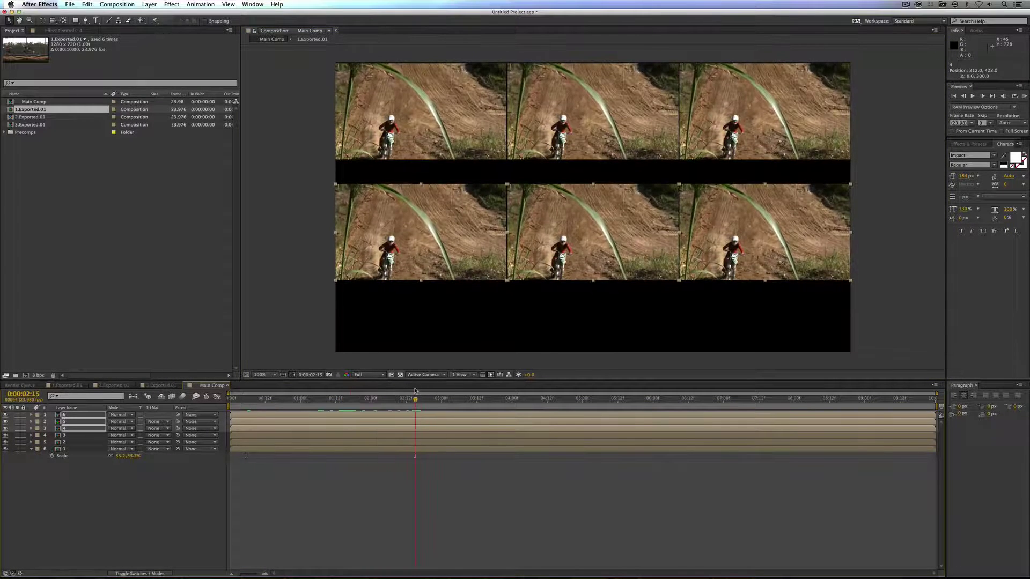
pyautogui.press('Up')
pyautogui.press('Up')
pyautogui.press('Up')
pyautogui.press('Up')
pyautogui.press('Up')
pyautogui.press('Up')
pyautogui.press('Up')
pyautogui.press('Up')
pyautogui.press('Up')
pyautogui.press('Up')
pyautogui.press('Up')
pyautogui.press('Up')
pyautogui.press('Up')
pyautogui.press('Up')
pyautogui.press('Up')
pyautogui.press('Up')
pyautogui.press('Up')
pyautogui.press('Up')
pyautogui.press('Up')
pyautogui.press('Up')
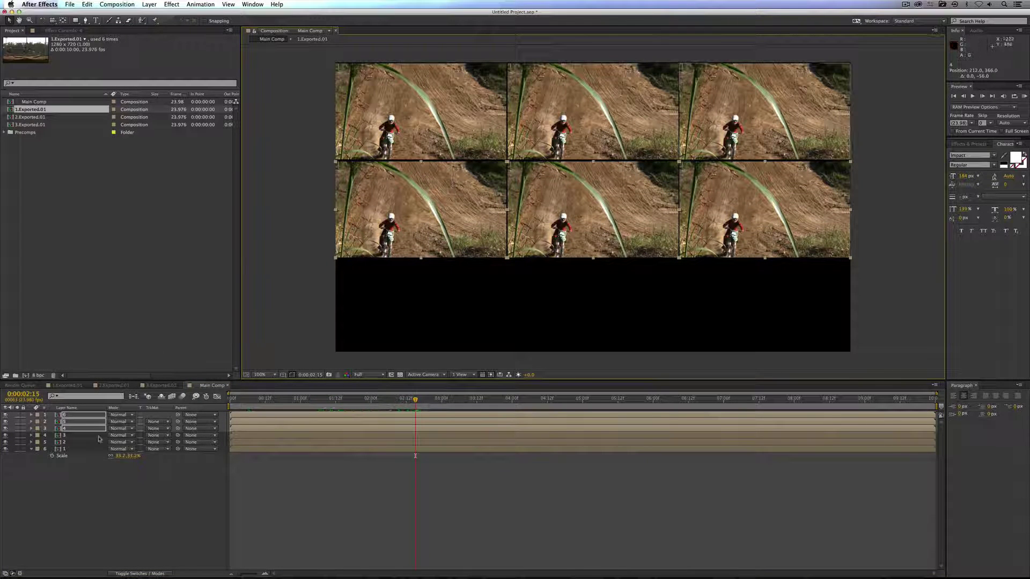
# Step: Duplicate layers 4, 5 and 6 and move the copies down to form the bottom row, at a Y position of about 601
pyautogui.click(75, 414)
pyautogui.keyDown('shift'); pyautogui.click(75, 429); pyautogui.keyUp('shift')
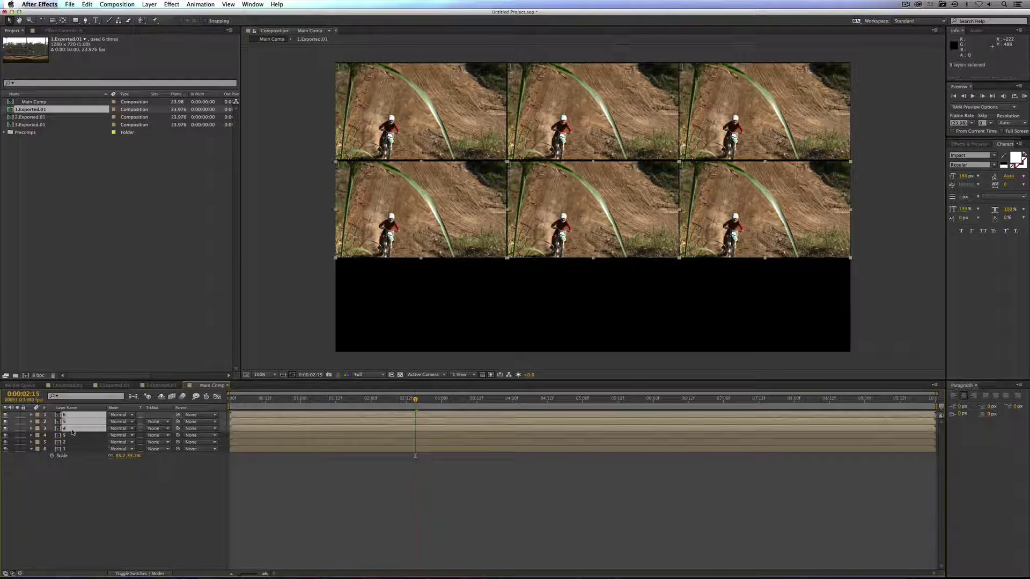
pyautogui.hotkey('ctrl', 'd')
pyautogui.press('Down')
pyautogui.press('Down')
pyautogui.press('Down')
pyautogui.press('Down')
pyautogui.press('Down')
pyautogui.hotkey('shift', 'Down')
pyautogui.hotkey('shift', 'Down')
pyautogui.hotkey('shift', 'Down')
pyautogui.hotkey('shift', 'Down')
pyautogui.hotkey('shift', 'Down')
pyautogui.hotkey('shift', 'Down')
pyautogui.hotkey('shift', 'Down')
pyautogui.hotkey('shift', 'Down')
pyautogui.hotkey('shift', 'Down')
pyautogui.hotkey('shift', 'Down')
pyautogui.hotkey('shift', 'Down')
pyautogui.hotkey('shift', 'Down')
pyautogui.hotkey('shift', 'Down')
pyautogui.hotkey('shift', 'Down')
pyautogui.hotkey('shift', 'Down')
pyautogui.hotkey('shift', 'Down')
pyautogui.hotkey('shift', 'Down')
pyautogui.hotkey('shift', 'Down')
pyautogui.hotkey('shift', 'Down')
pyautogui.hotkey('shift', 'Down')
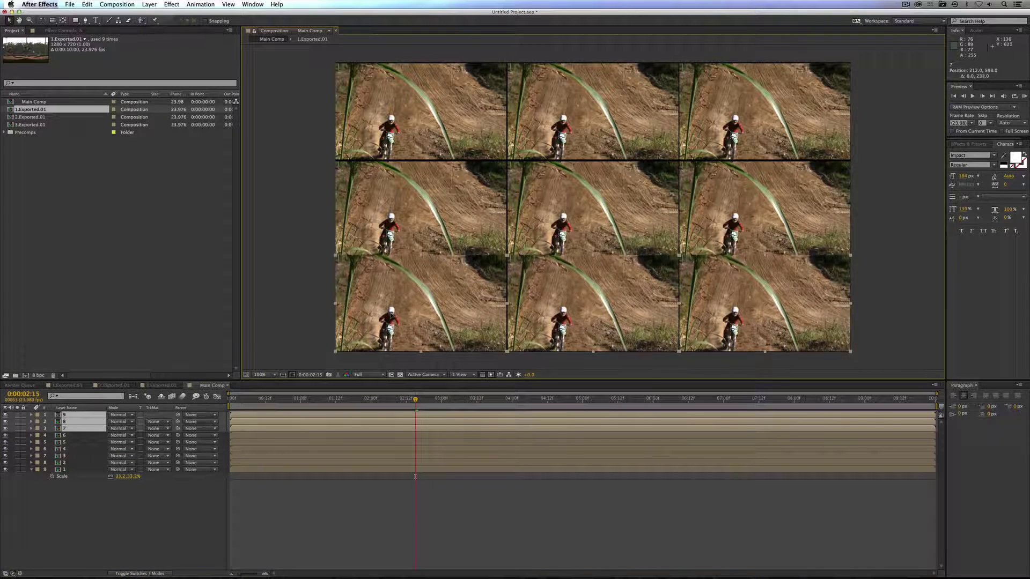
# Step: Nudge the middle row, layers 4 to 6, a few pixels upward to even its spacing between the other rows
pyautogui.click(73, 436)
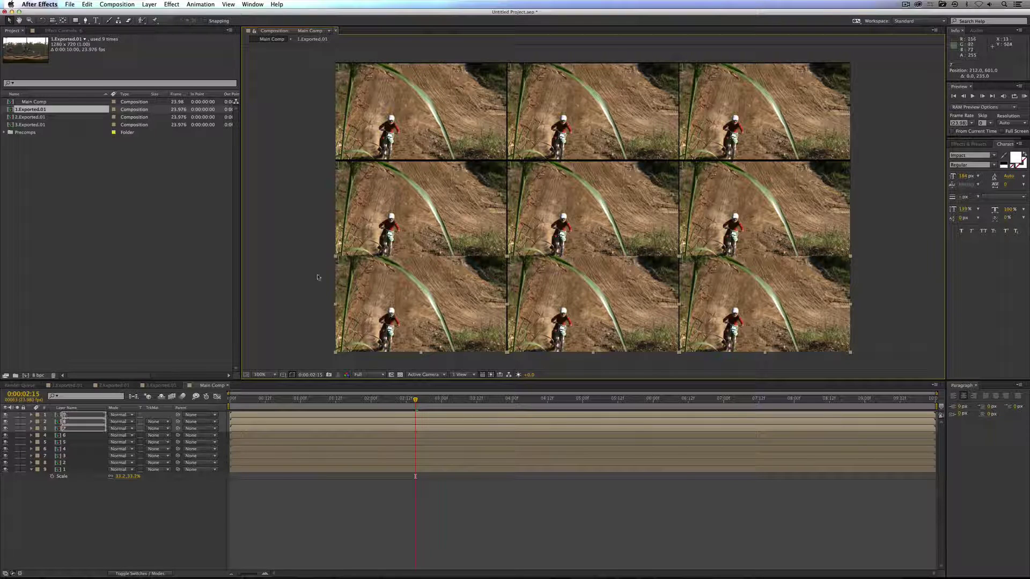
pyautogui.keyDown('shift'); pyautogui.click(71, 448); pyautogui.keyUp('shift')
pyautogui.press('Up')
pyautogui.press('Up')
pyautogui.press('Up')
pyautogui.press('Up')
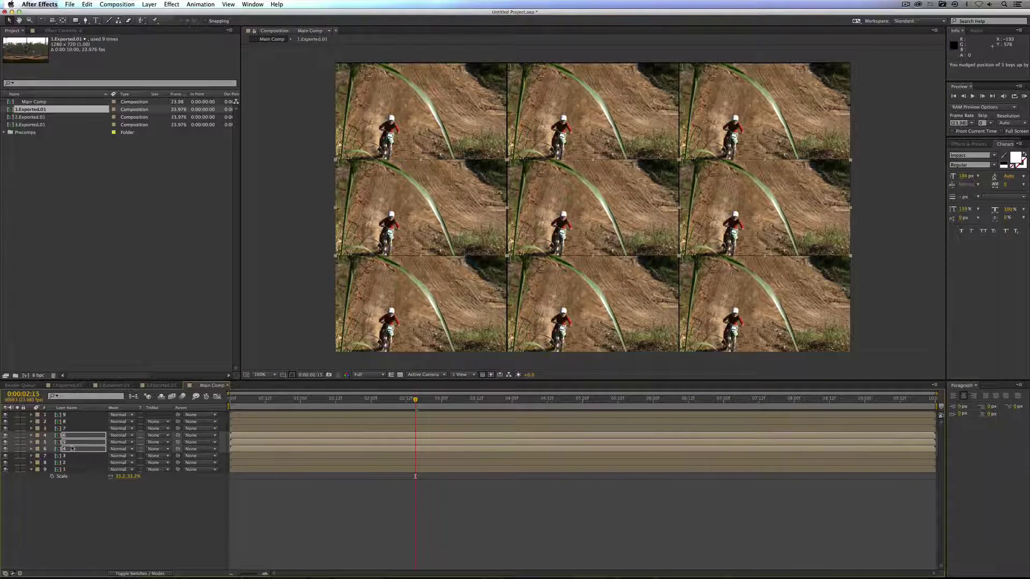
pyautogui.press('Down')
pyautogui.press('Down')
# Step: Nudge the top row, layers 1 to 3, slightly upward to leave a thin gap above the middle row
pyautogui.click(65, 455)
pyautogui.keyDown('shift'); pyautogui.click(65, 469); pyautogui.keyUp('shift')
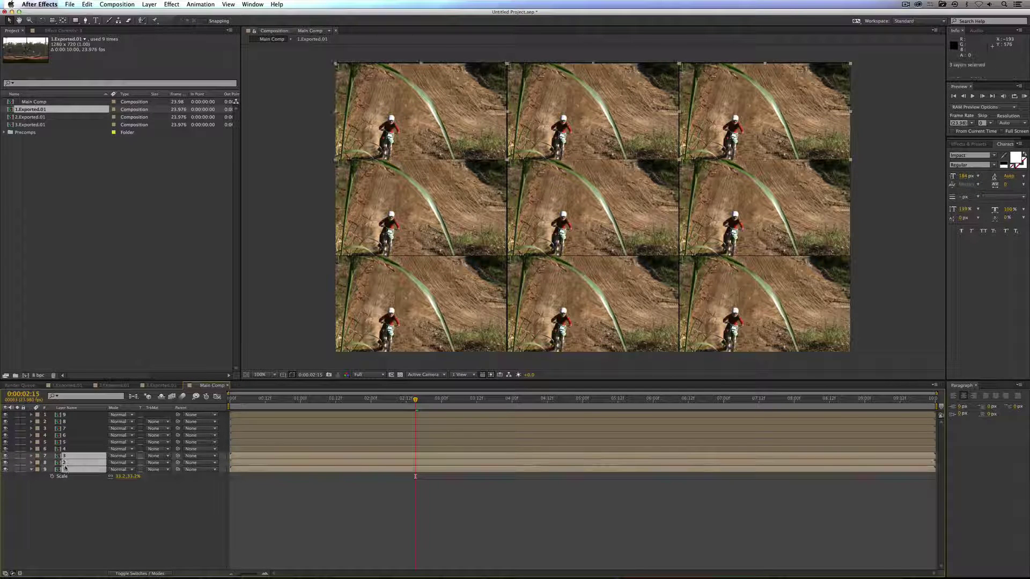
pyautogui.press('Up')
pyautogui.press('Up')
pyautogui.press('Up')
pyautogui.press('Up')
pyautogui.press('Down')
pyautogui.press('Down')
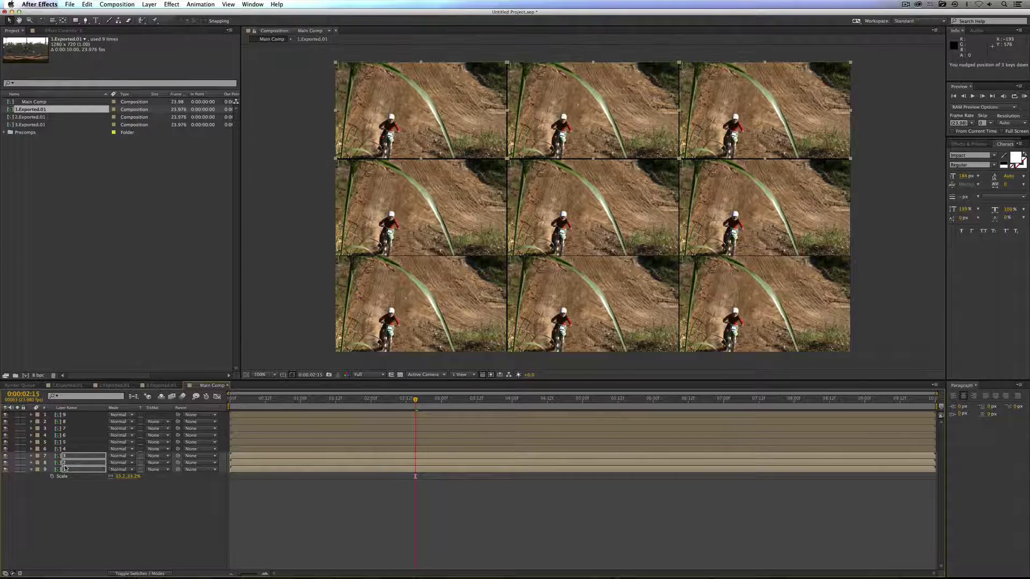
# Step: Nudge the bottom row, layers 7 to 9, upward to fine-tune its gap below the middle row
pyautogui.click(77, 416)
pyautogui.keyDown('shift'); pyautogui.click(73, 429); pyautogui.keyUp('shift')
pyautogui.press('Up')
pyautogui.press('Up')
pyautogui.press('Up')
pyautogui.press('Up')
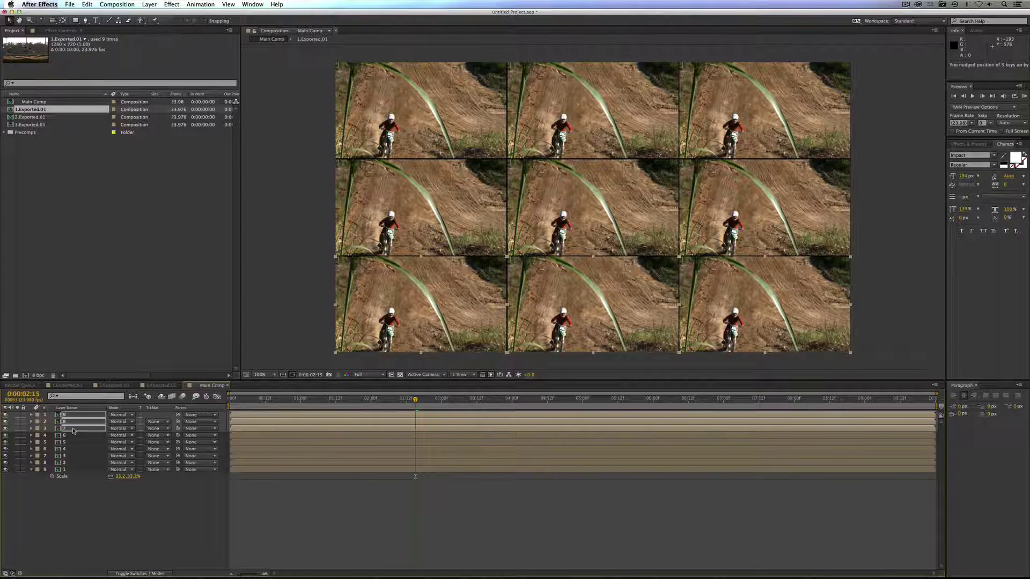
# Step: Fine-tune the vertical position of layers 4 to 6 until the gaps above and below the middle row match
pyautogui.click(77, 435)
pyautogui.keyDown('shift'); pyautogui.click(74, 448); pyautogui.keyUp('shift')
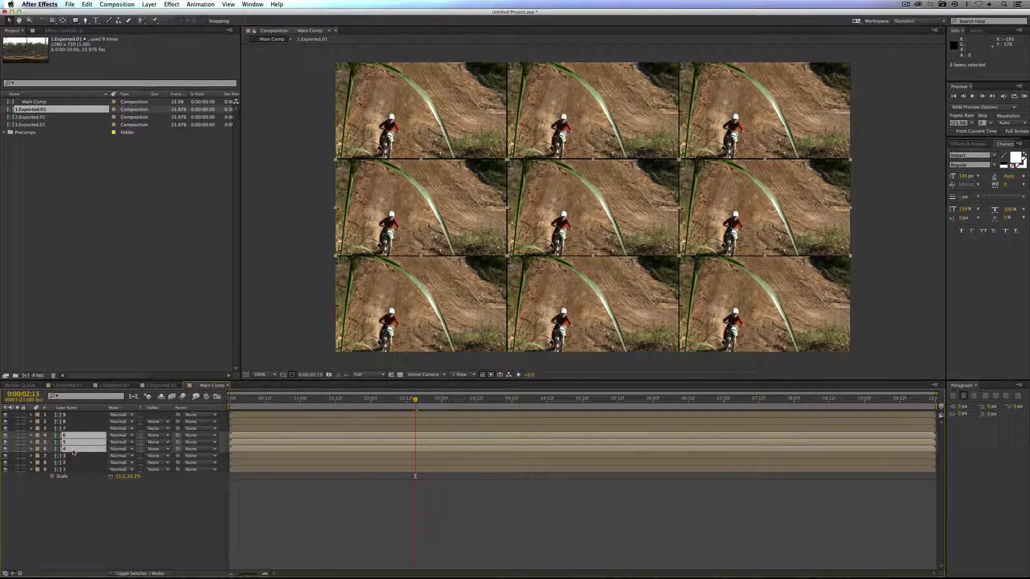
pyautogui.press('Down')
pyautogui.press('Down')
pyautogui.press('Down')
pyautogui.press('Down')
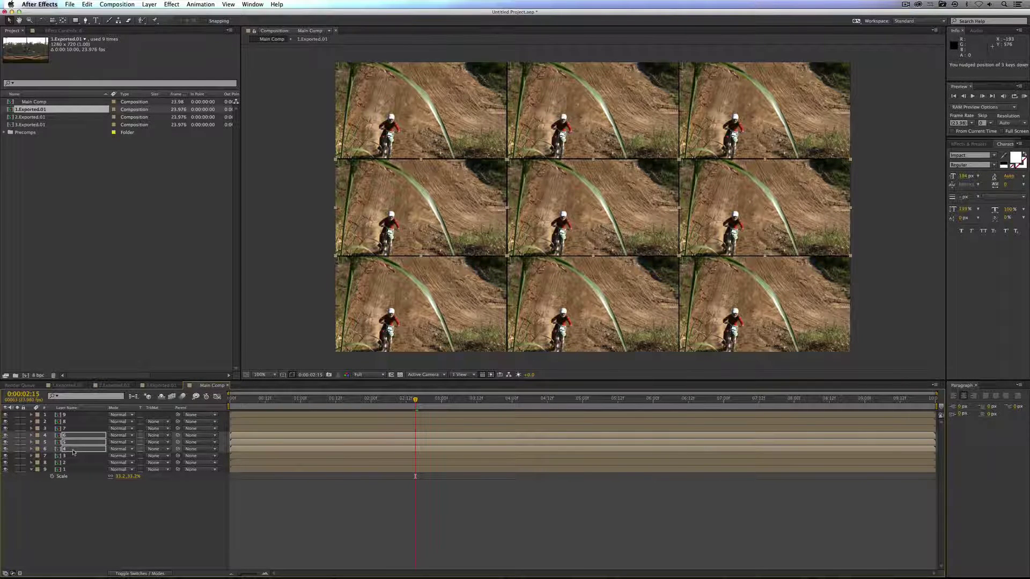
pyautogui.press('.')
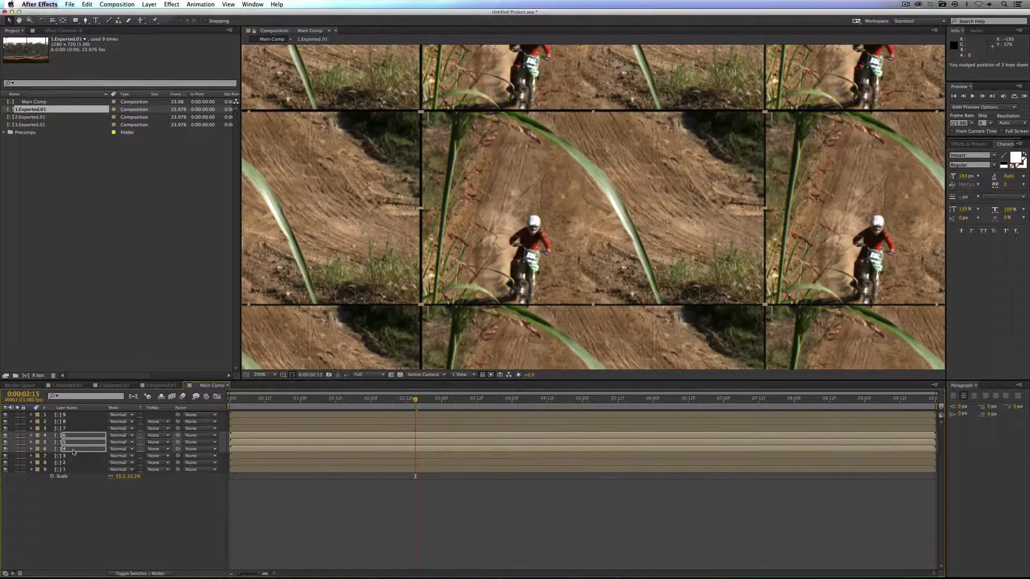
pyautogui.press('Up')
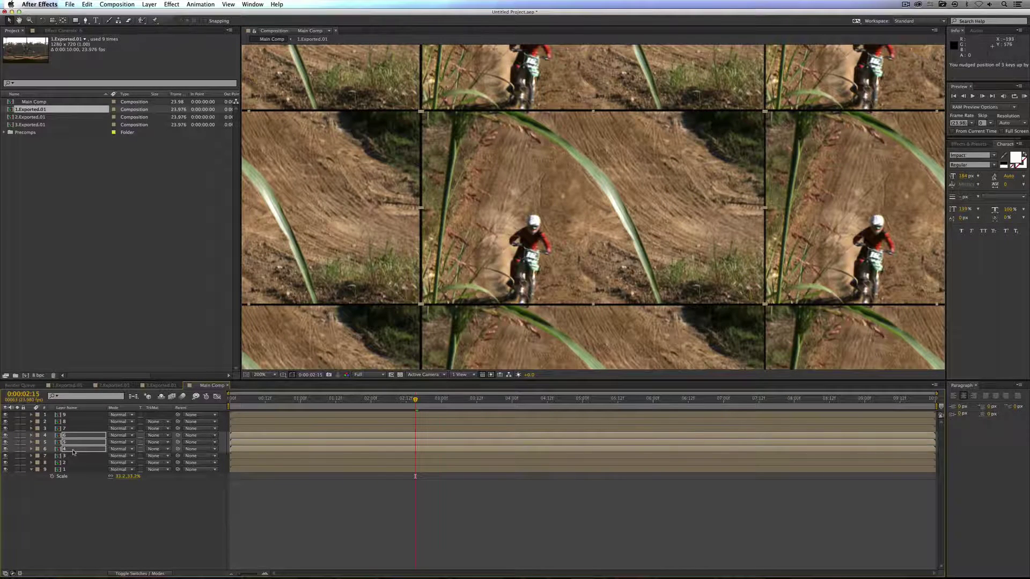
pyautogui.press(',')
pyautogui.press(',')
pyautogui.press('.')
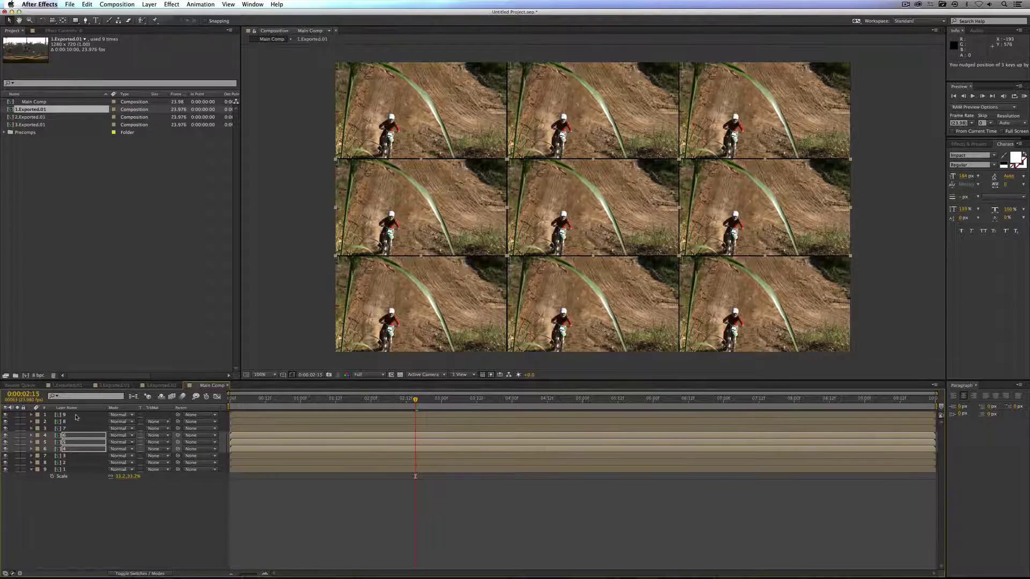
# Step: Preview the nine-tile wall at earlier times and return to the first frame of Main Comp
pyautogui.press('space')
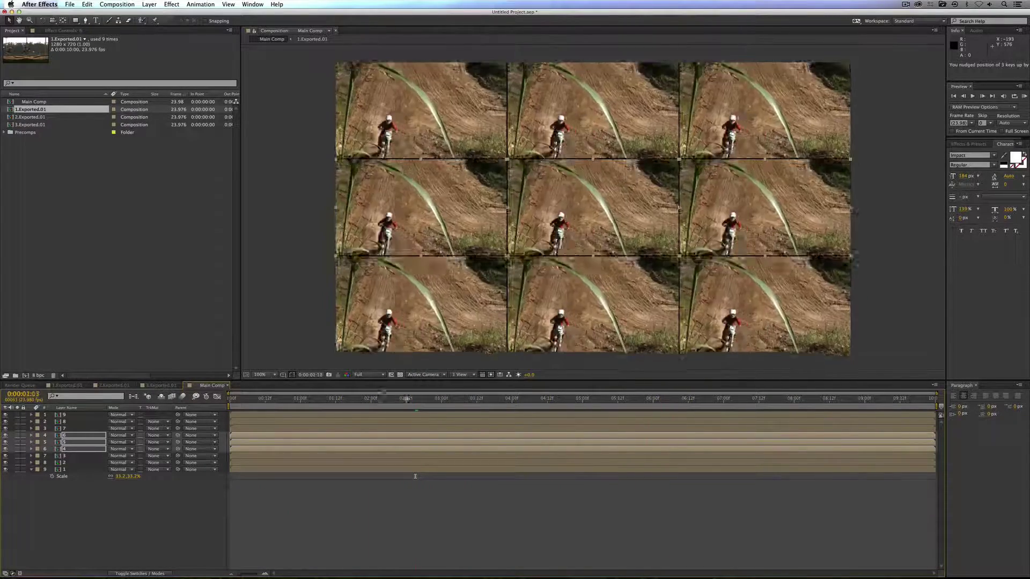
pyautogui.press('Home')
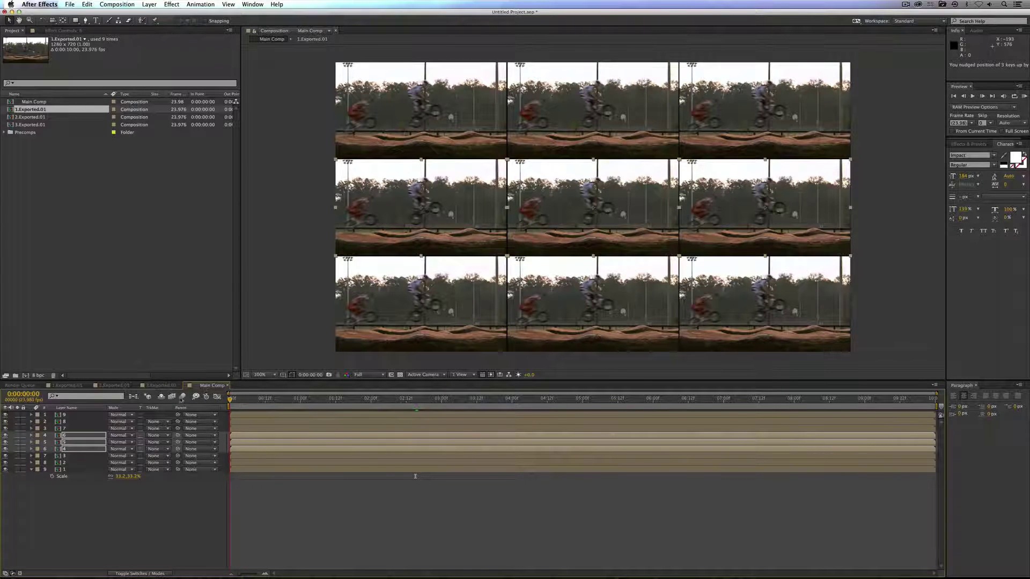
pyautogui.click(90, 503)
# Step: Replace the source of layer 2 with 2.Exported.01 and the sources of layers 3 and 4 with 3.Exported.01
pyautogui.click(65, 471)
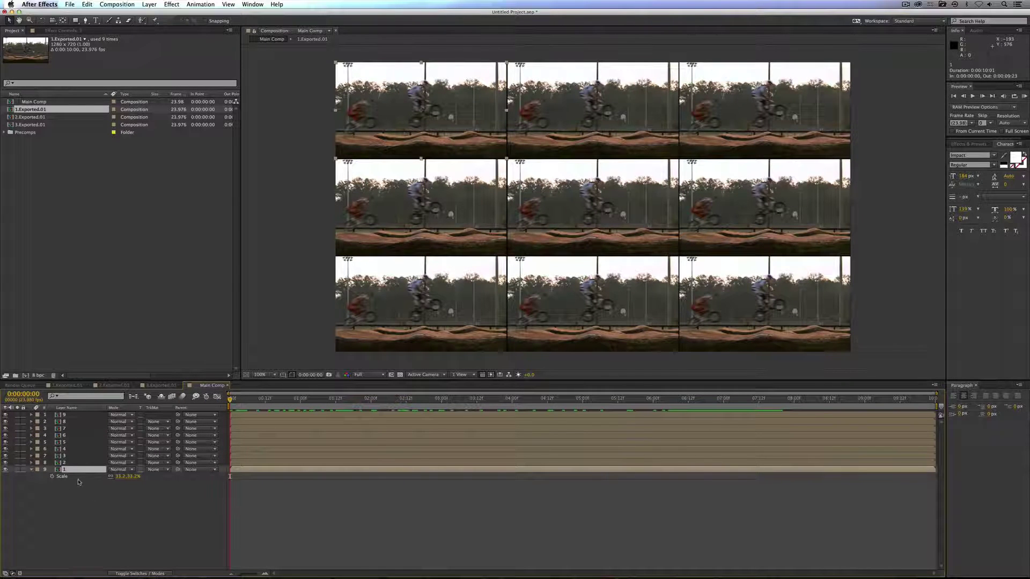
pyautogui.click(77, 462)
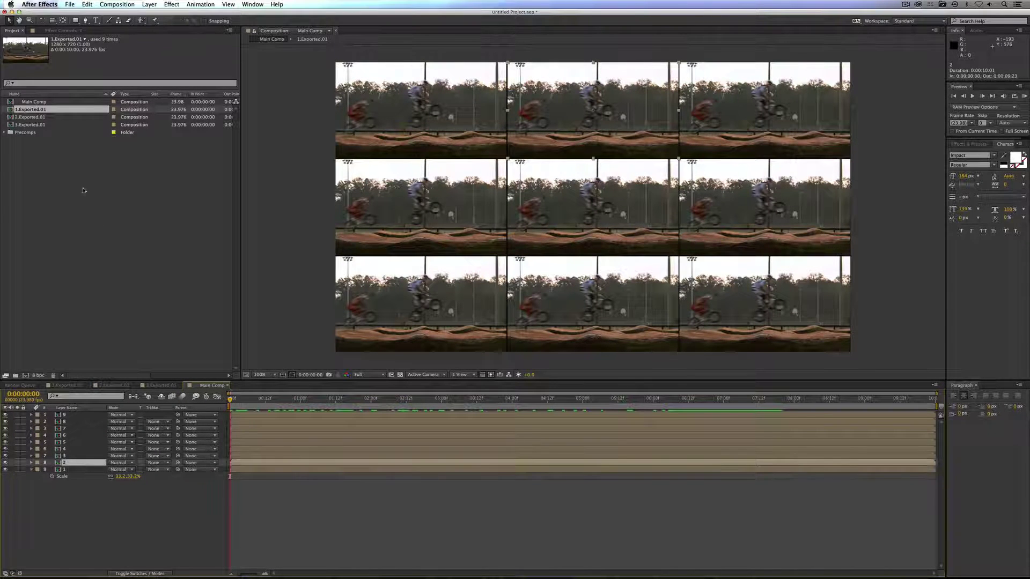
pyautogui.moveTo(31, 117); pyautogui.dragTo(87, 500)
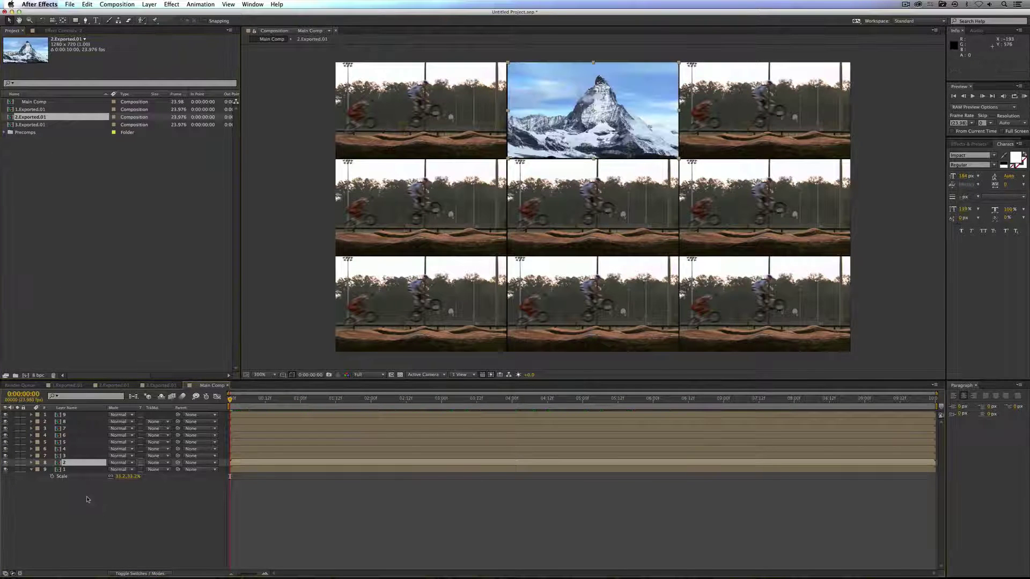
pyautogui.click(73, 456)
pyautogui.moveTo(31, 125); pyautogui.dragTo(70, 456)
pyautogui.click(65, 448)
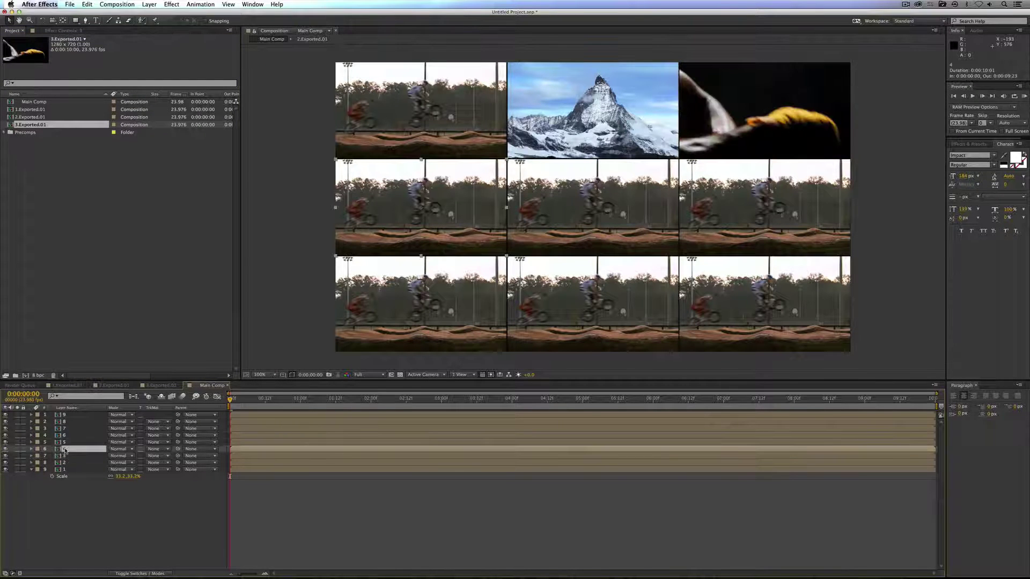
pyautogui.moveTo(31, 124); pyautogui.dragTo(67, 454)
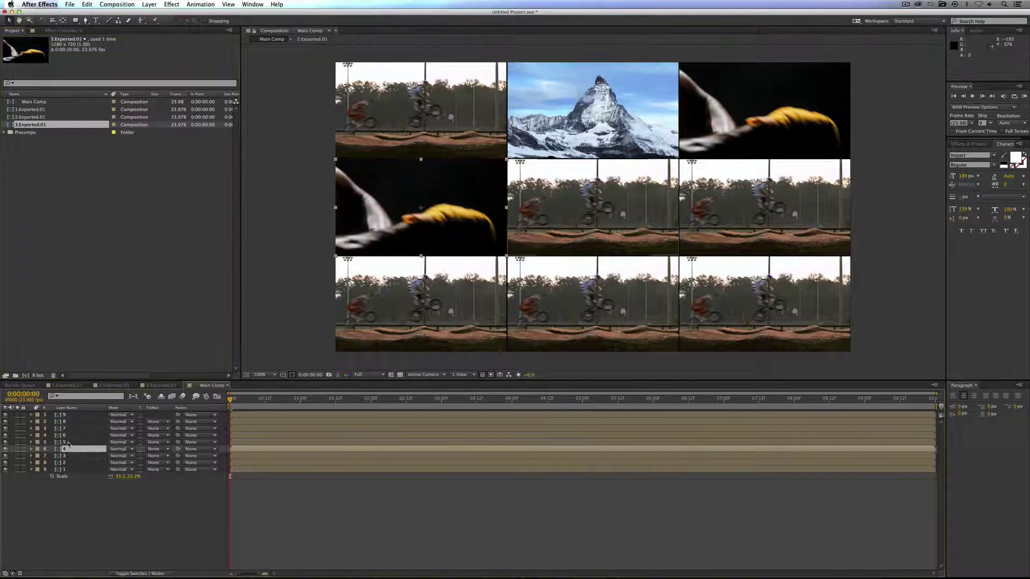
# Step: Assign 1.Exported.01 as the source of layers 5 and 6
pyautogui.click(69, 442)
pyautogui.moveTo(31, 110); pyautogui.dragTo(70, 438)
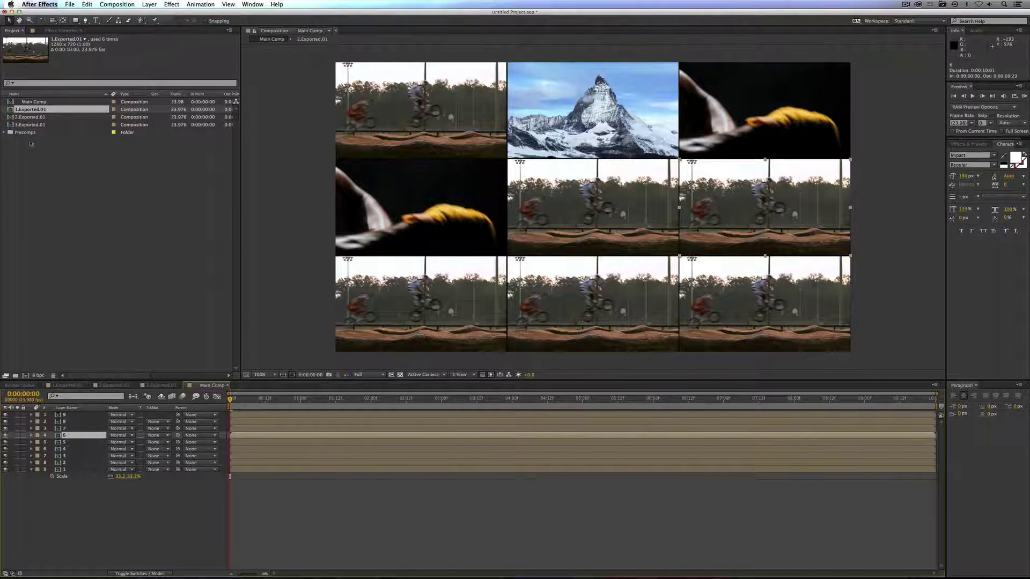
pyautogui.moveTo(28, 110); pyautogui.dragTo(66, 427)
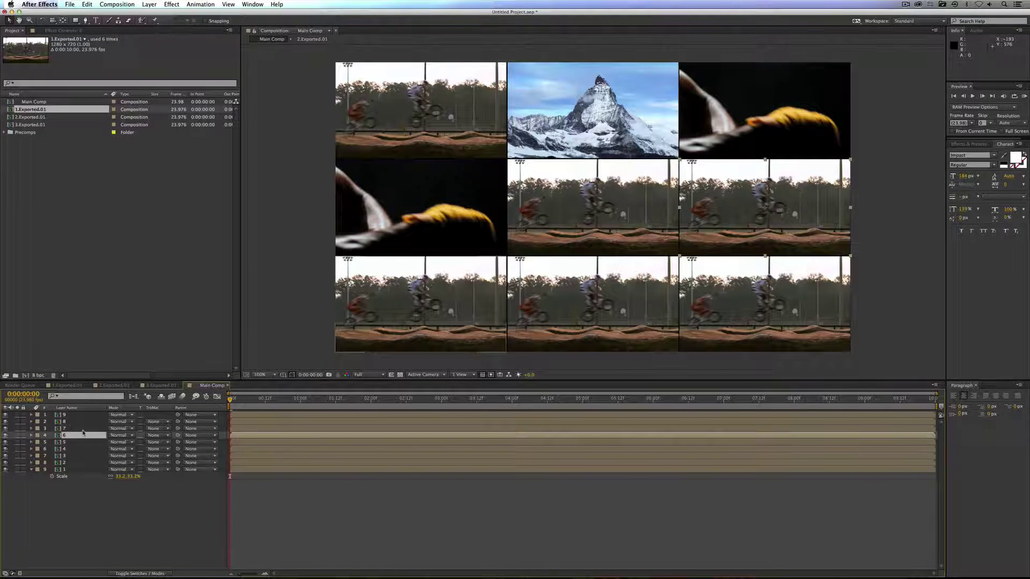
# Step: Preview the video wall with its swapped sources and check which tiles layers 5 and 4 occupy
pyautogui.press('space')
pyautogui.press('space')
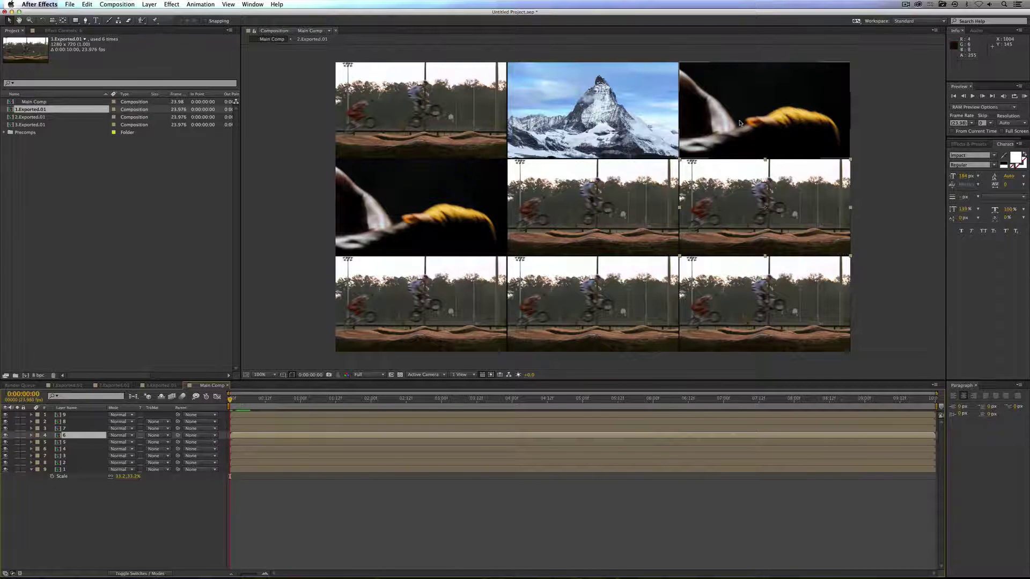
pyautogui.click(79, 442)
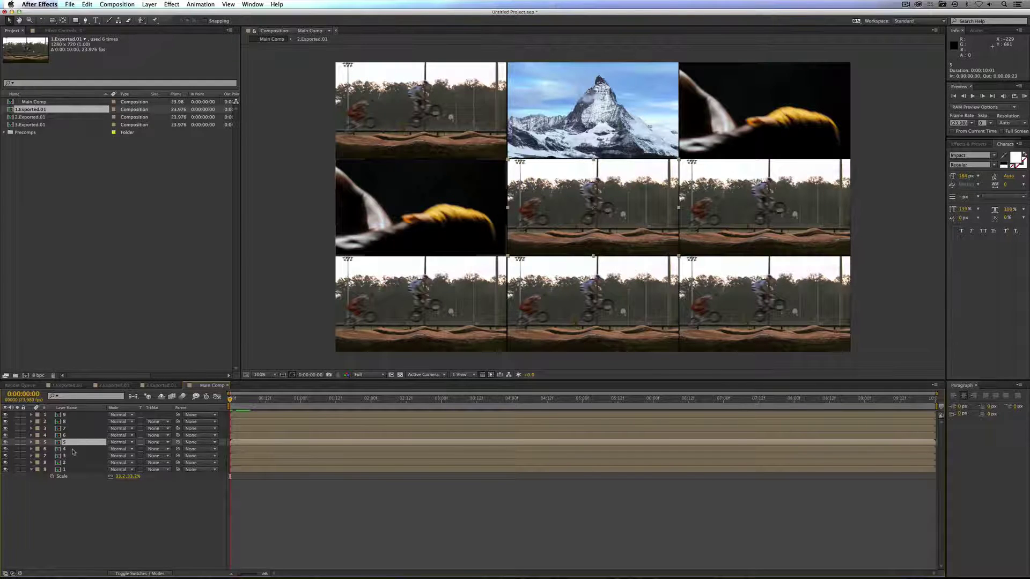
pyautogui.click(73, 450)
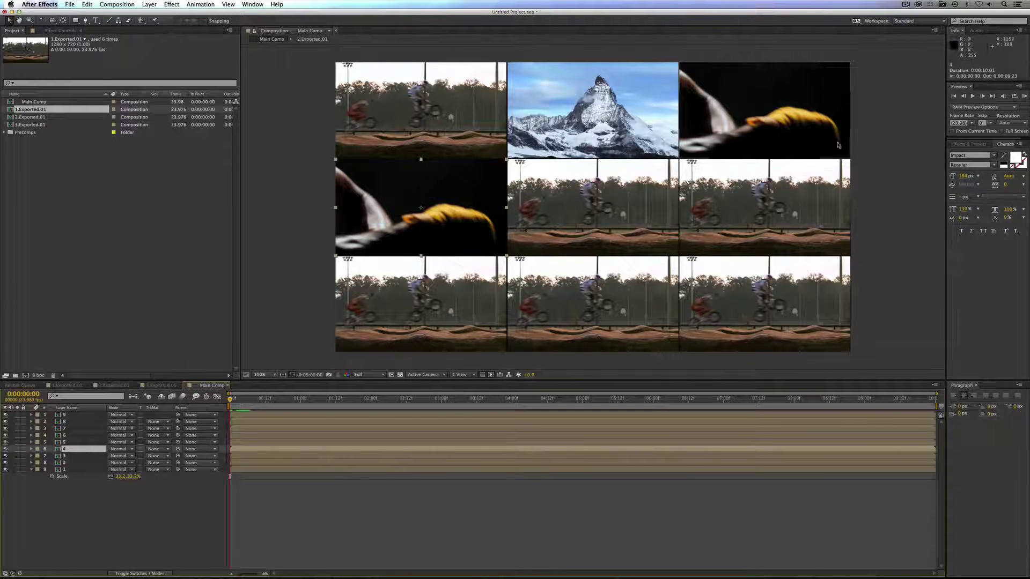
# Step: Replace the source of layers 6 and 7 in the video wall with 2.Exported.01
pyautogui.click(723, 191)
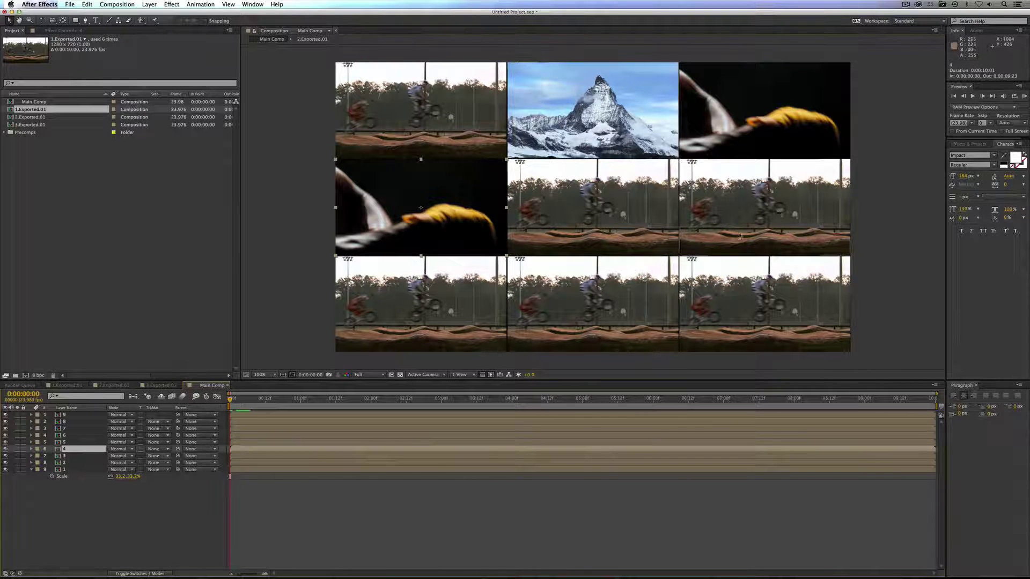
pyautogui.click(17, 118)
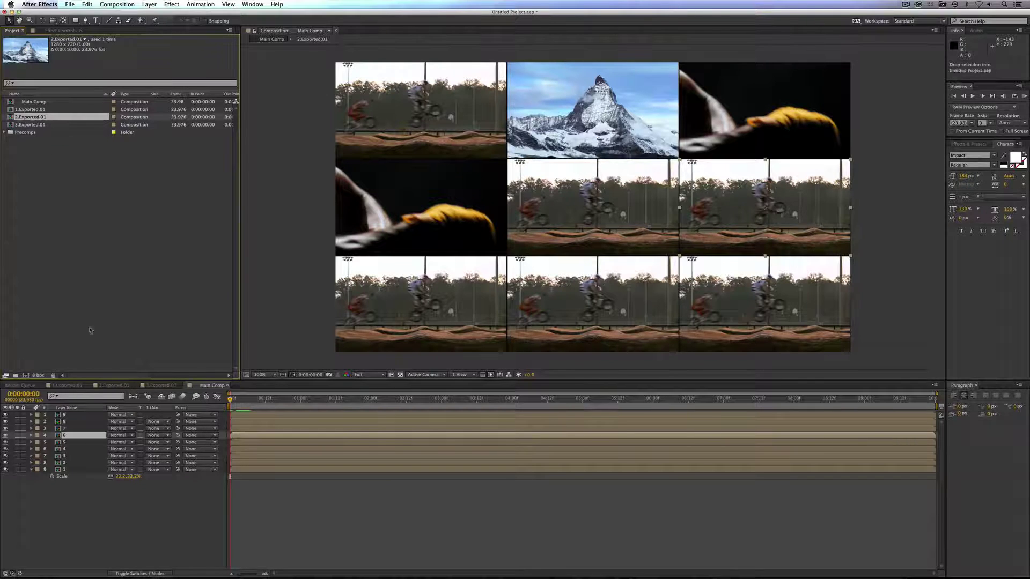
pyautogui.press('super+alt+slash')
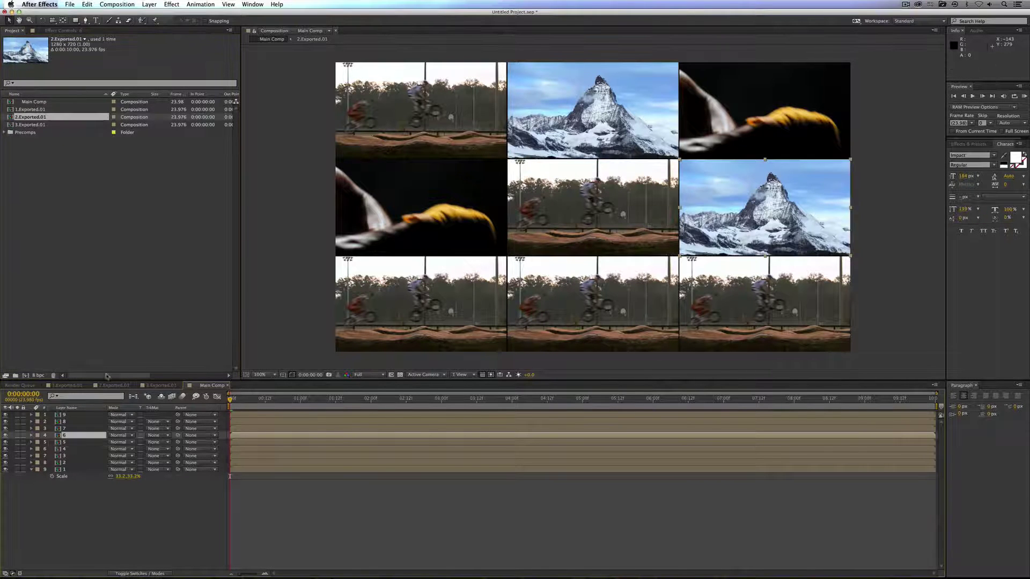
pyautogui.click(380, 324)
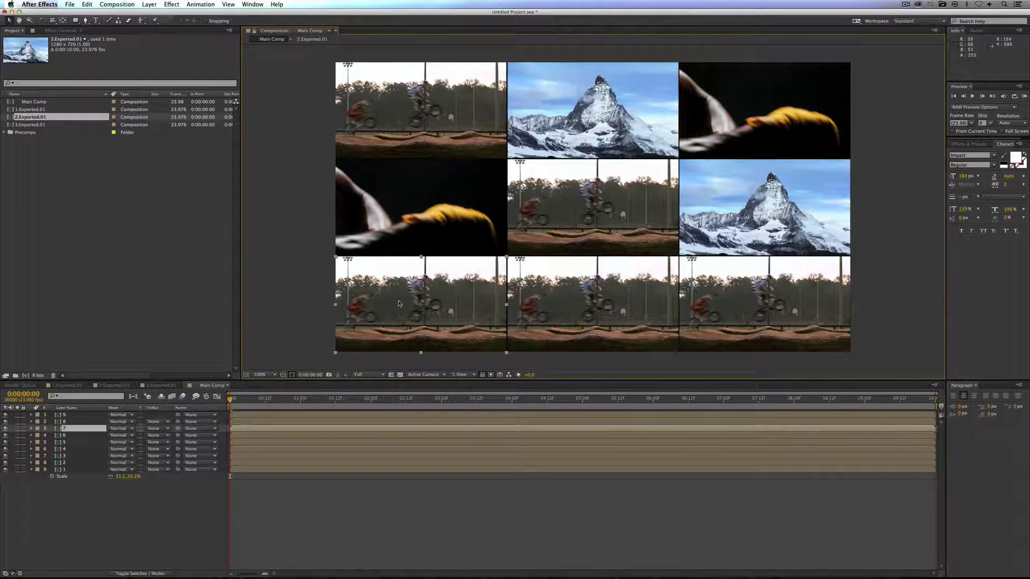
pyautogui.press('super+alt+slash')
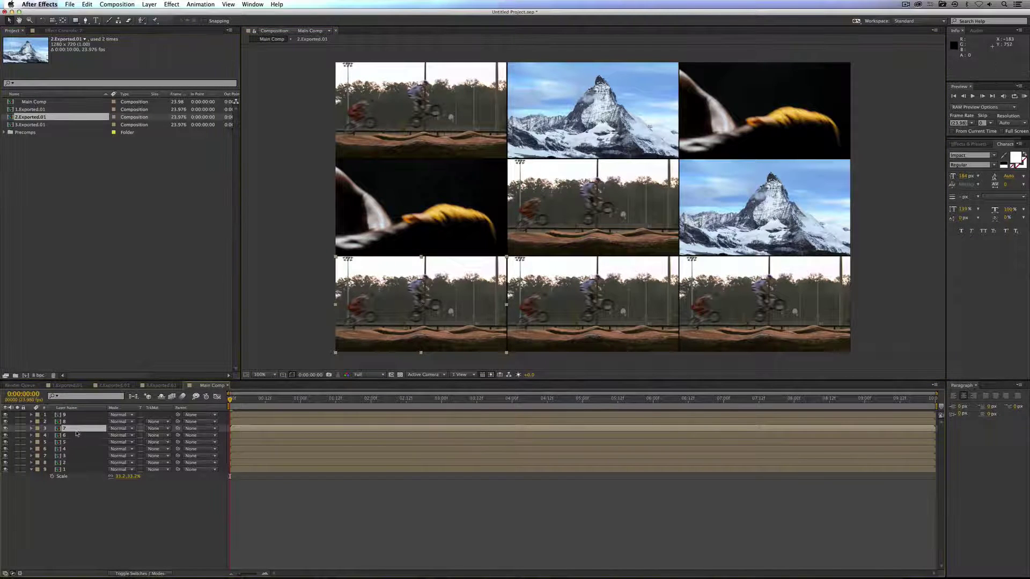
# Step: Assign 3.Exported.01 as the source of layer 8 in the bottom-middle tile
pyautogui.click(575, 312)
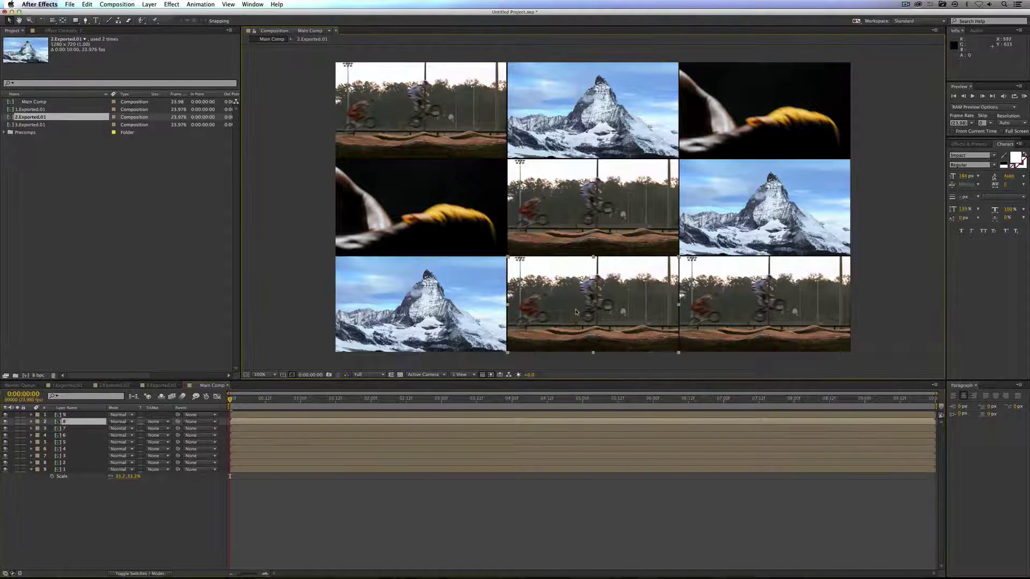
pyautogui.click(36, 125)
pyautogui.press('super+alt+slash')
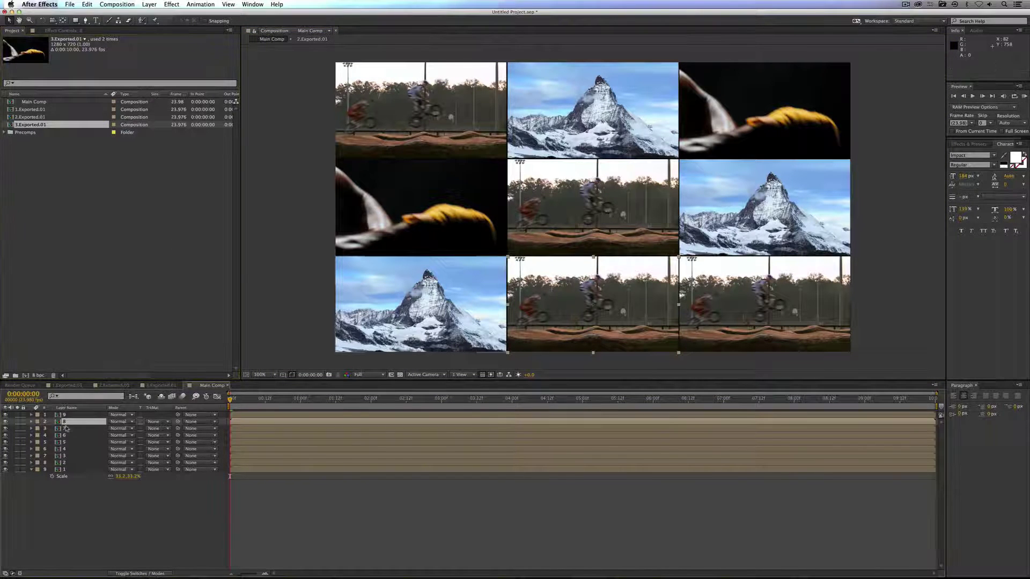
# Step: Scrub through the finished nine-tile wall and play a RAM preview of Main Comp
pyautogui.moveTo(260, 405); pyautogui.dragTo(476, 377)
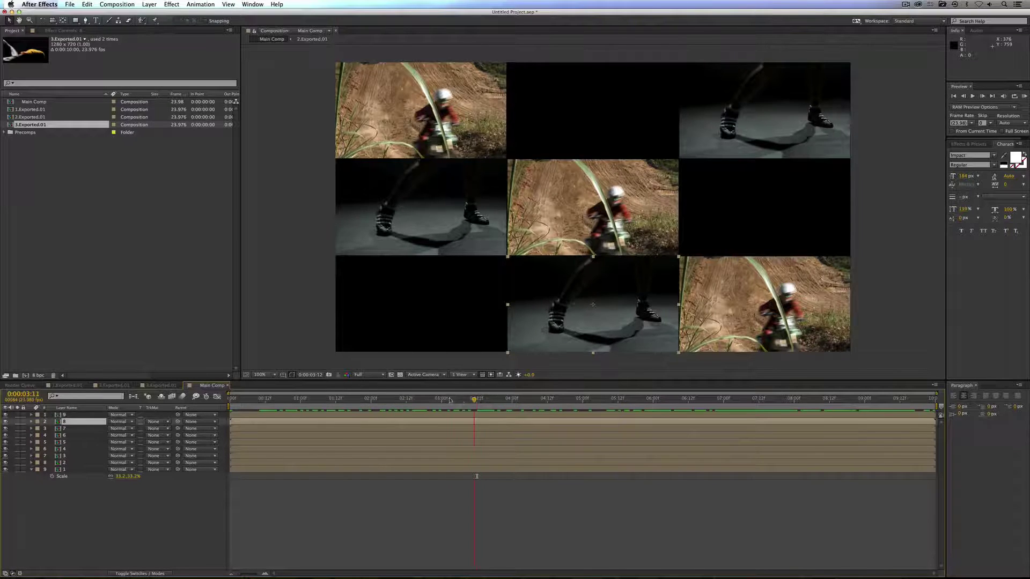
pyautogui.moveTo(477, 399); pyautogui.dragTo(220, 395)
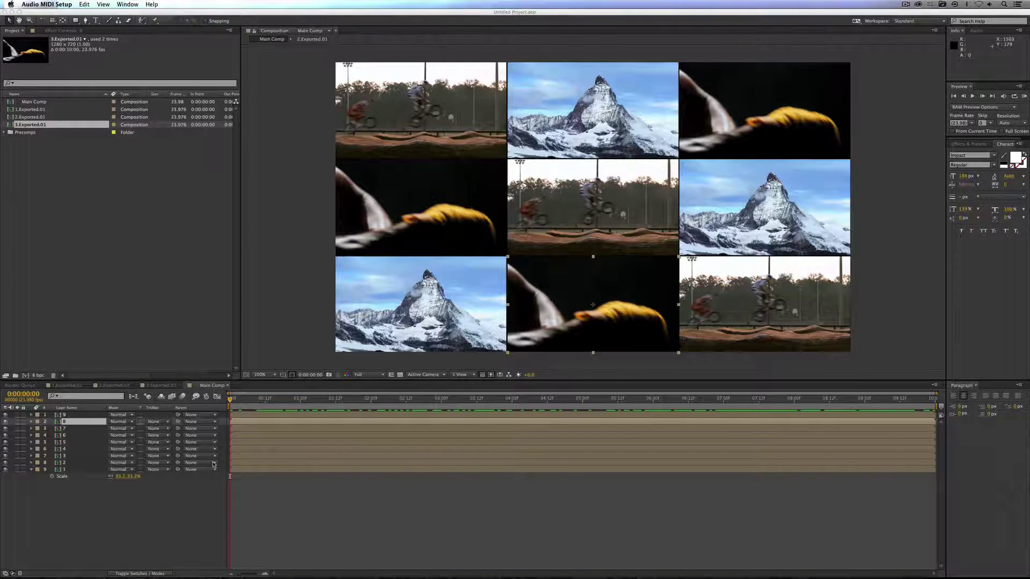
pyautogui.click(230, 402)
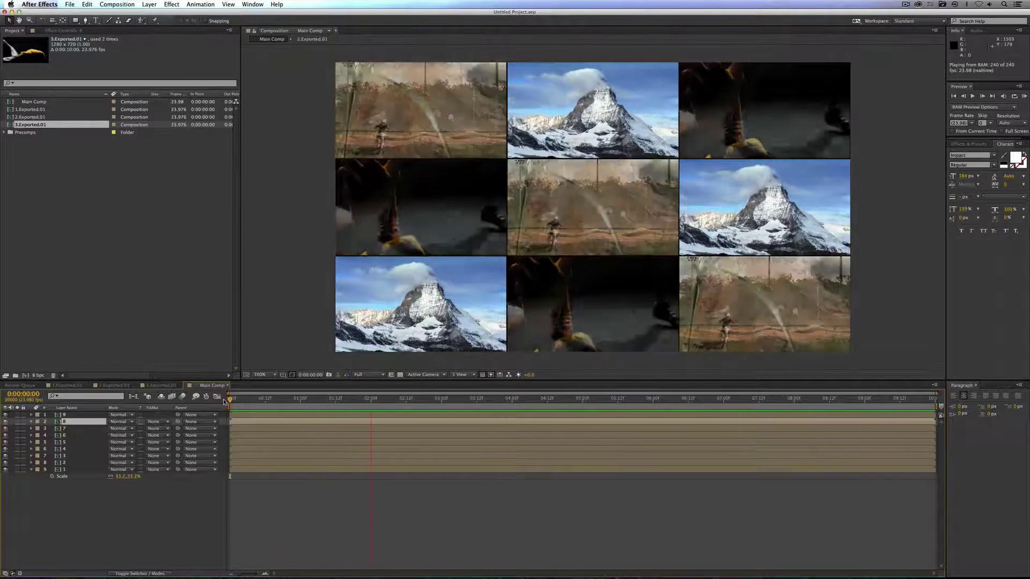
pyautogui.press('space')
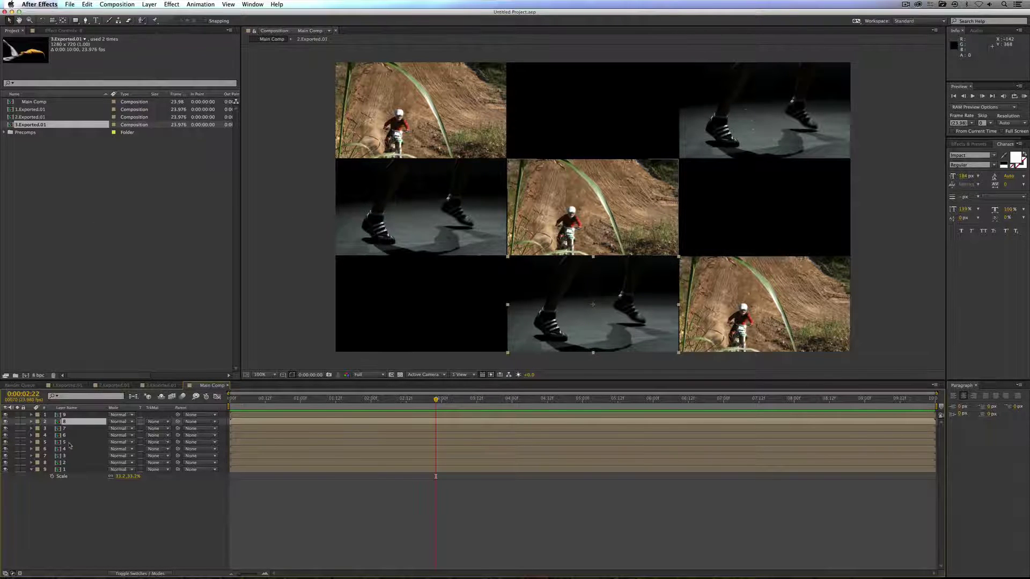
# Step: Pre-compose all nine tile layers of Main Comp into a composition named Video Wall Precomp
pyautogui.press('super+a')
pyautogui.press('super+shift+c')
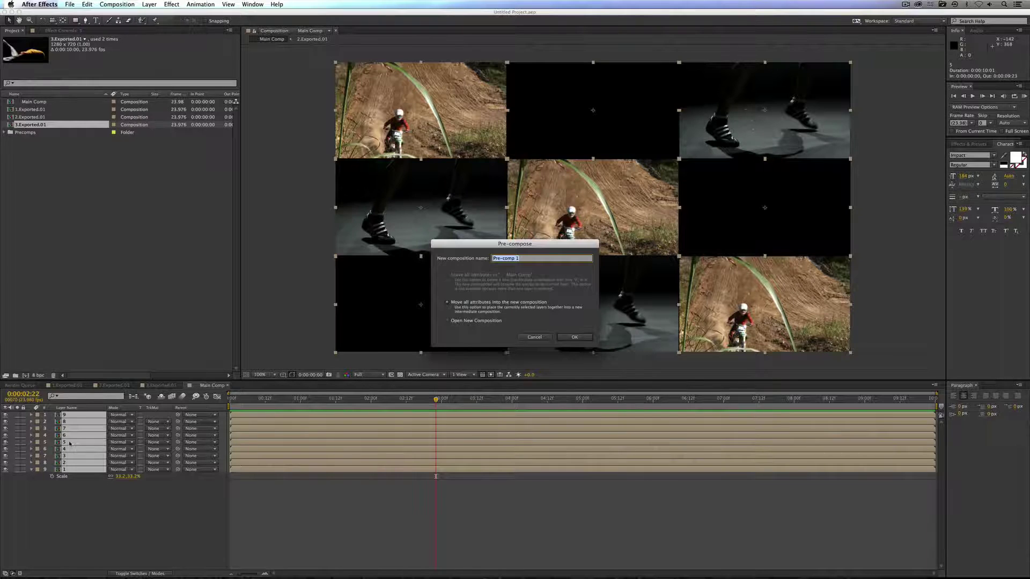
pyautogui.write('Video Wall Precomp')
pyautogui.press('Return')
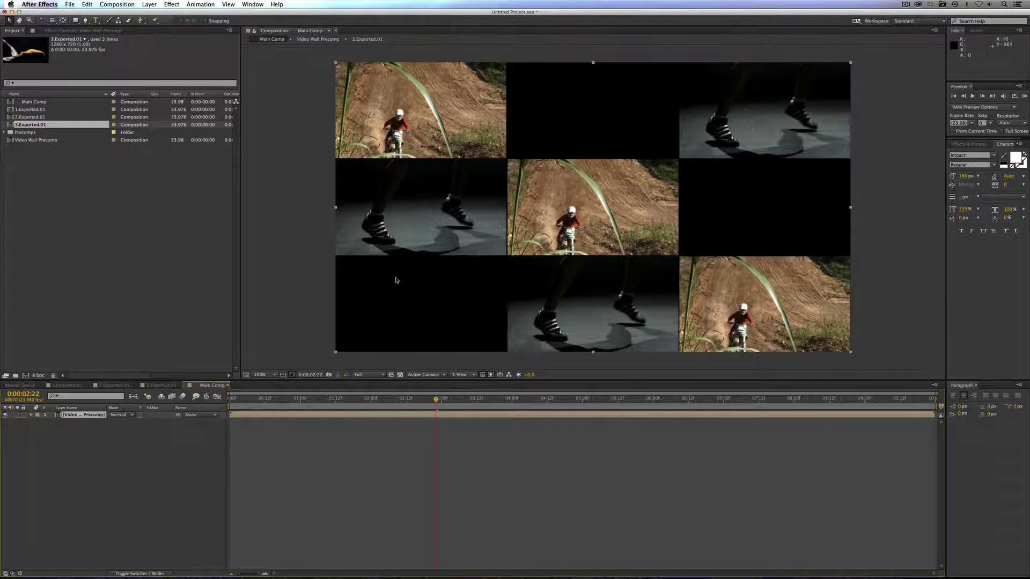
# Step: Apply the Motion Tile effect to the Video Wall Precomp layer and set its output width and height to 300
pyautogui.click(965, 144)
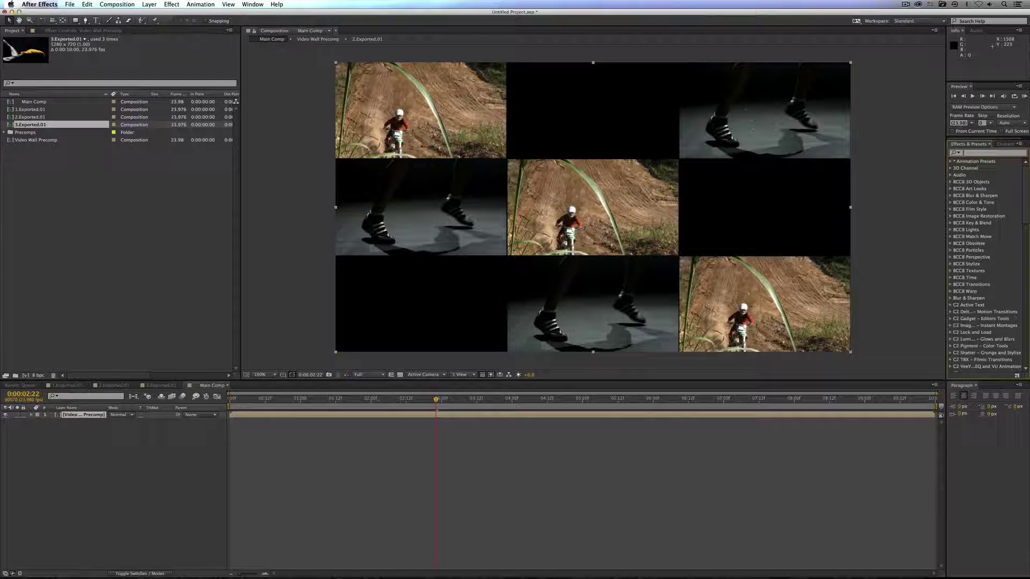
pyautogui.write('motion tile')
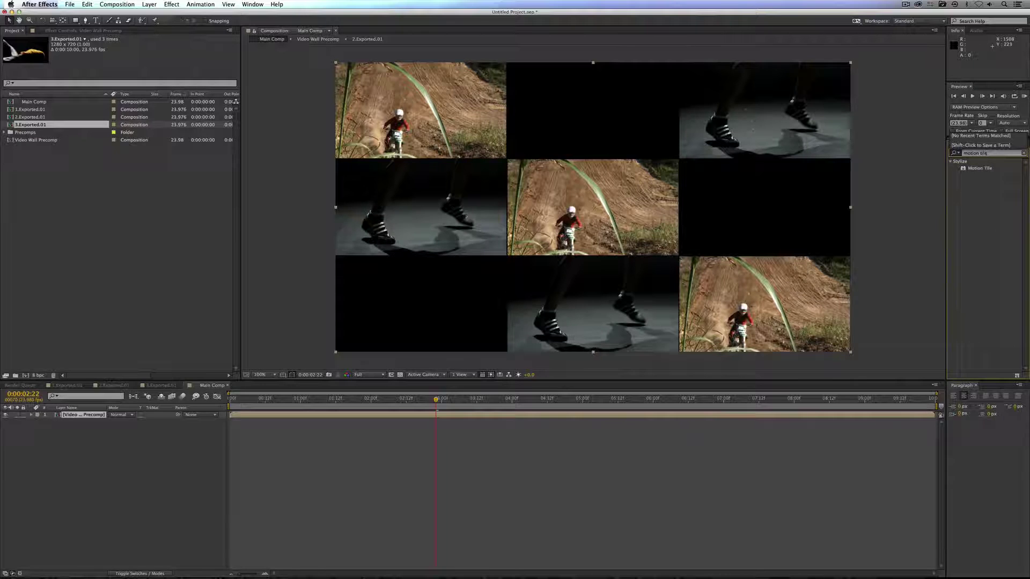
pyautogui.moveTo(974, 174); pyautogui.dragTo(593, 214)
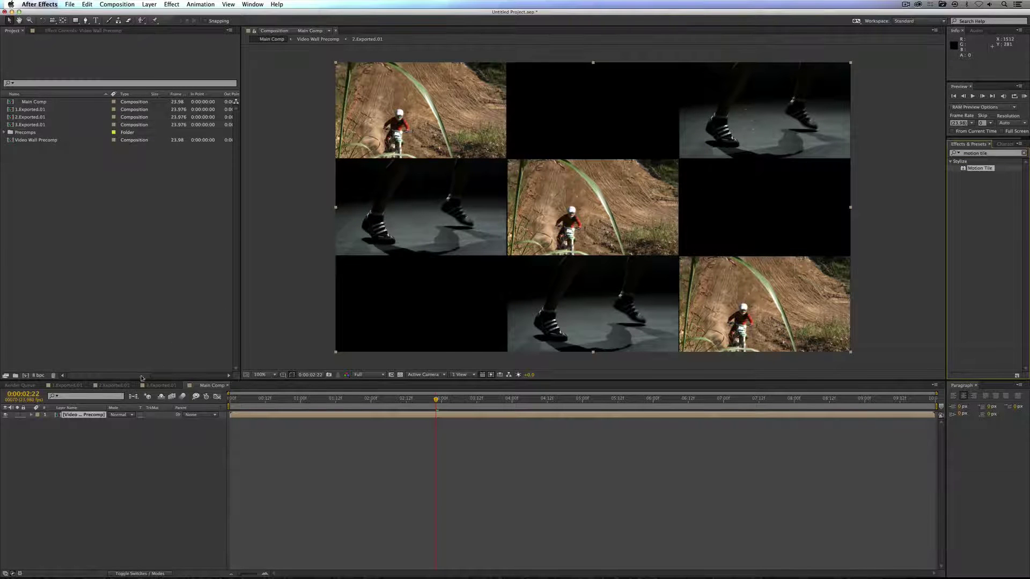
pyautogui.click(97, 413)
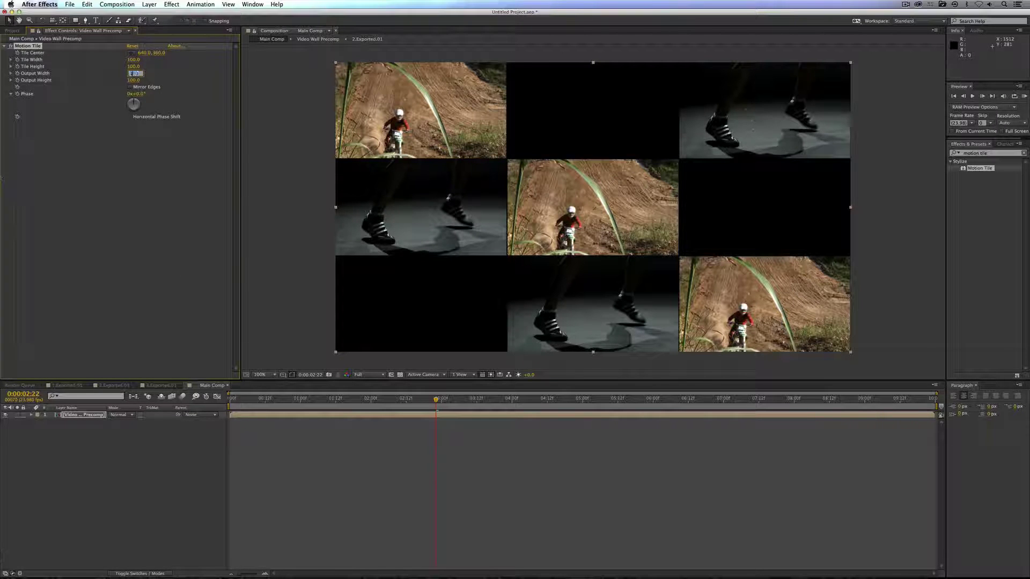
pyautogui.press('Tab')
pyautogui.press('Return')
# Step: Try scaling the Video Wall Precomp layer down to 34% to check the tiling, and undo the scaling
pyautogui.press('s')
pyautogui.moveTo(119, 422); pyautogui.dragTo(95, 423)
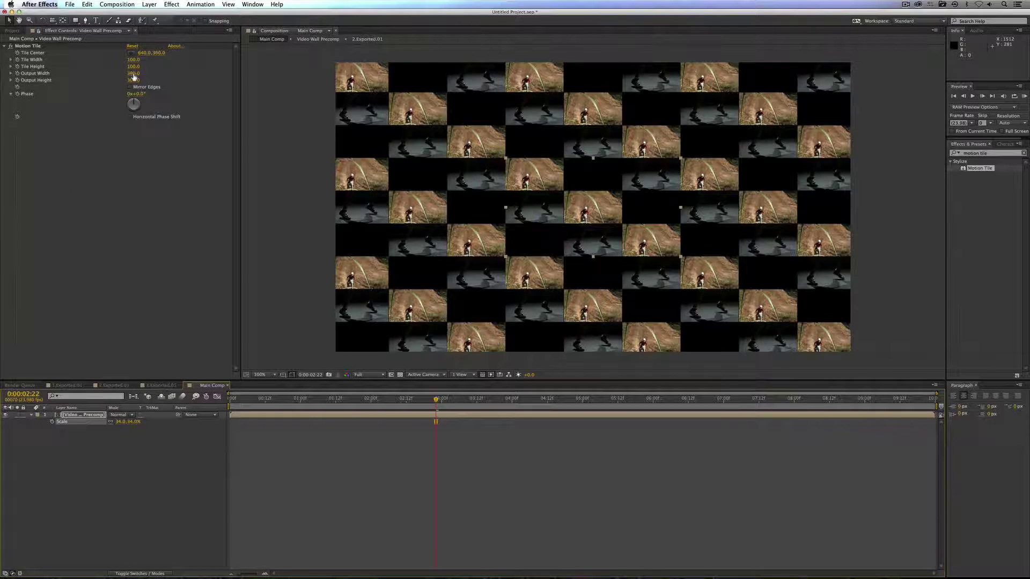
pyautogui.press('super+z')
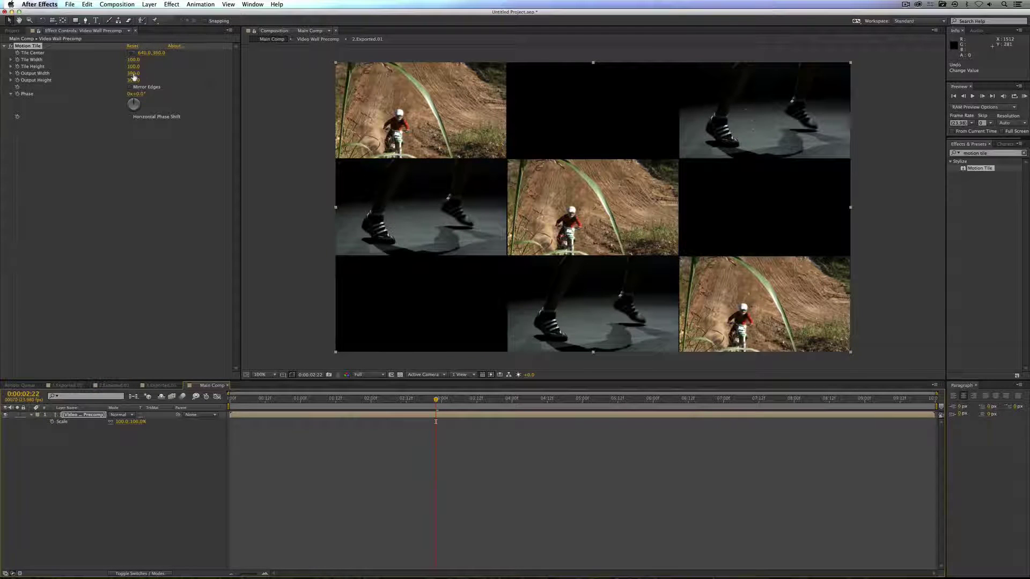
# Step: Turn the precomp layer into a 3D layer with Y Rotation -64° and widen Motion Tile's output width to 1040
pyautogui.click(150, 569)
pyautogui.click(153, 414)
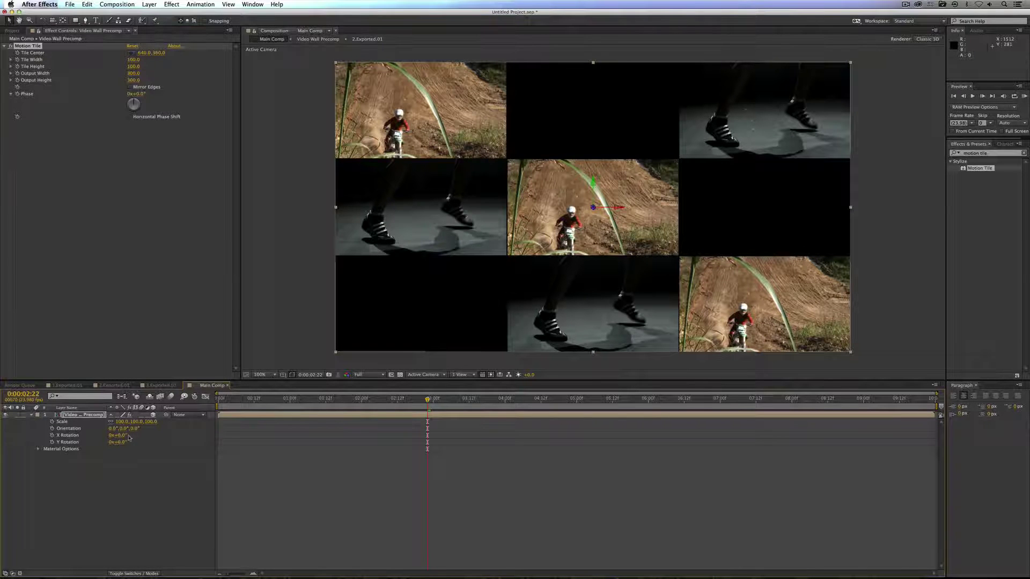
pyautogui.moveTo(121, 442); pyautogui.dragTo(99, 443)
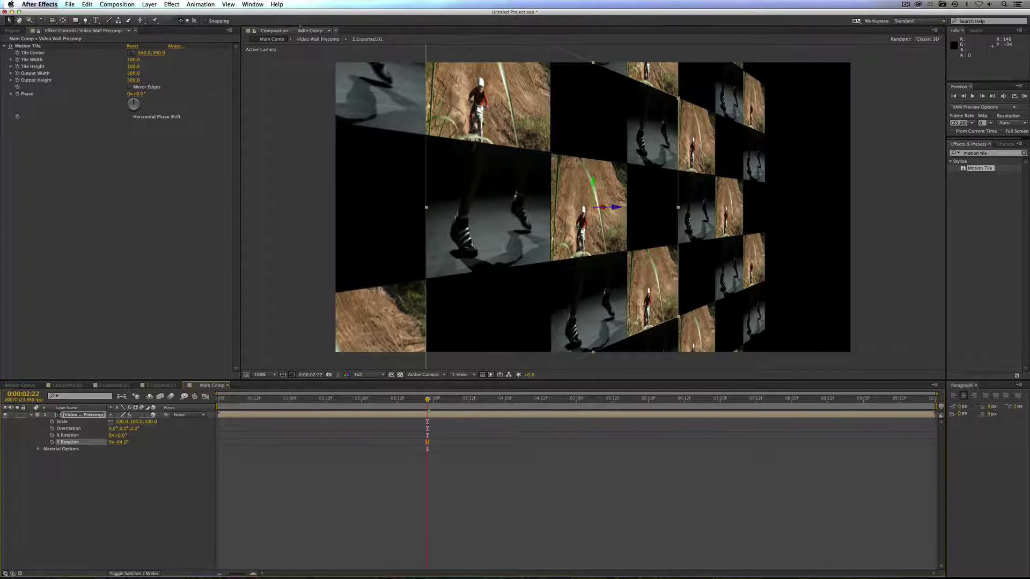
pyautogui.moveTo(136, 74); pyautogui.dragTo(159, 70)
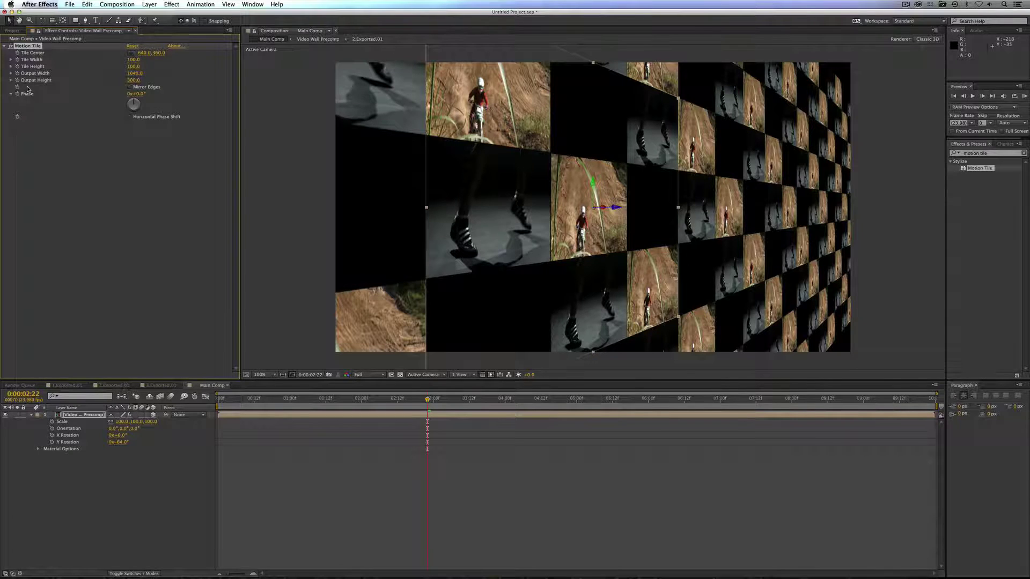
# Step: Keyframe the precomp's Y Rotation from -50° at the first frame to -64° at the last frame and preview it
pyautogui.moveTo(229, 401); pyautogui.dragTo(215, 401)
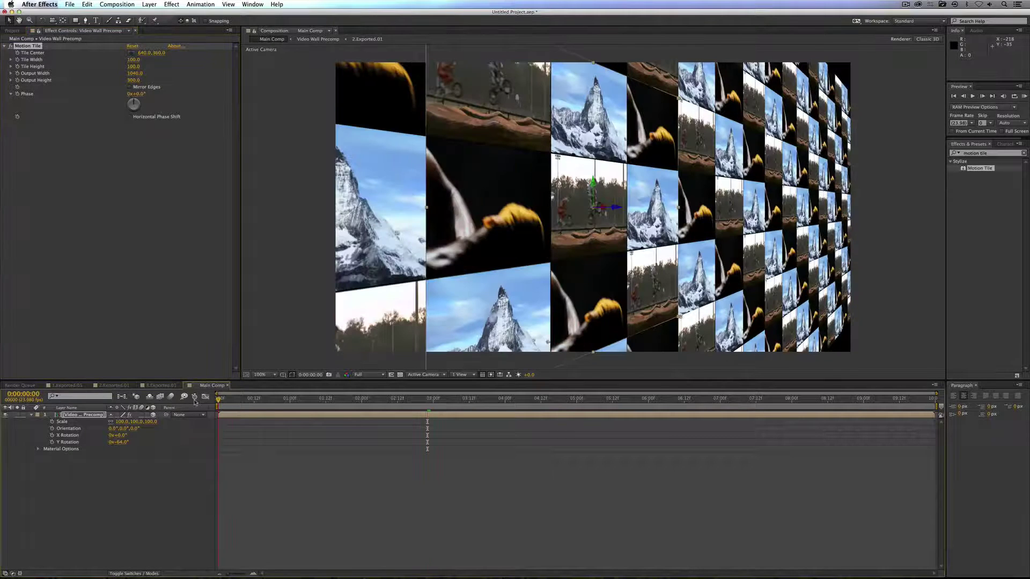
pyautogui.click(52, 442)
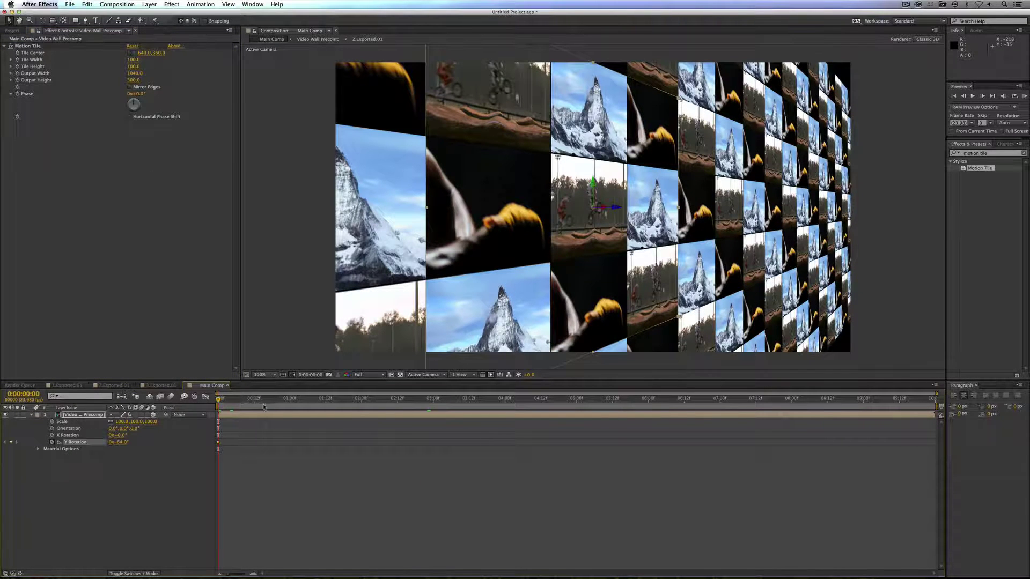
pyautogui.moveTo(287, 401); pyautogui.dragTo(1028, 392)
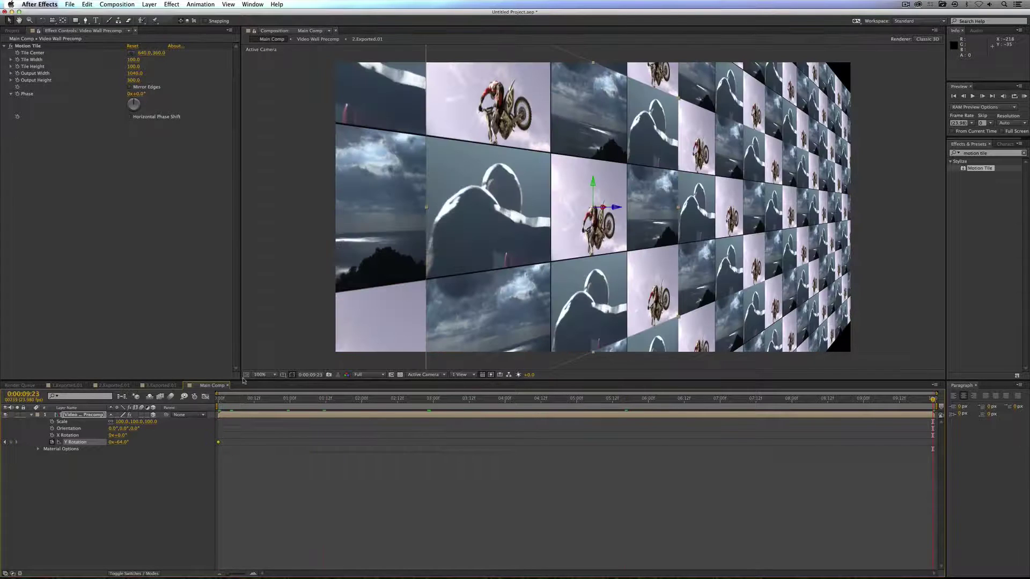
pyautogui.click(5, 442)
pyautogui.click(118, 442)
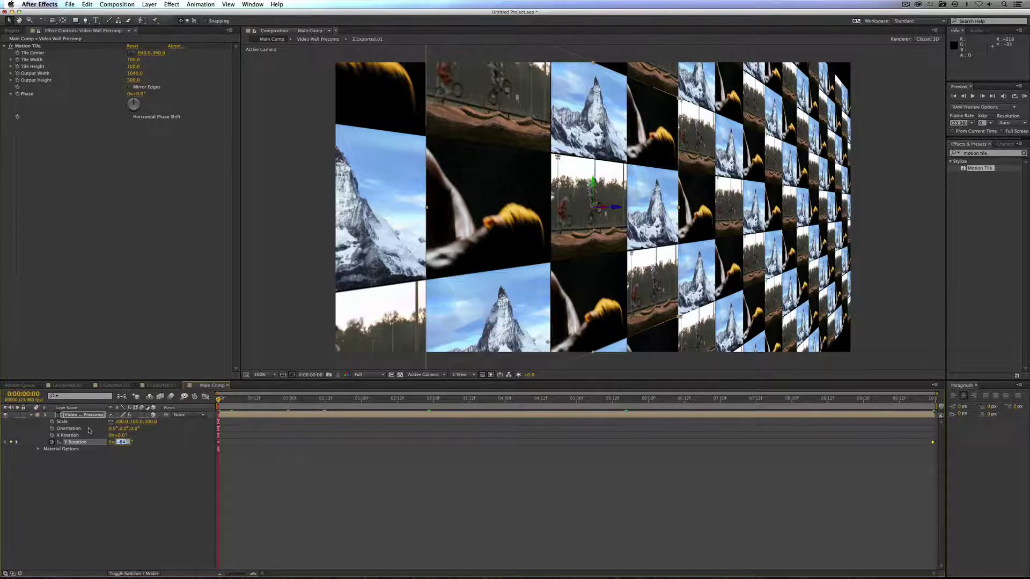
pyautogui.write('-50')
pyautogui.press('Return')
pyautogui.press('KP_0')
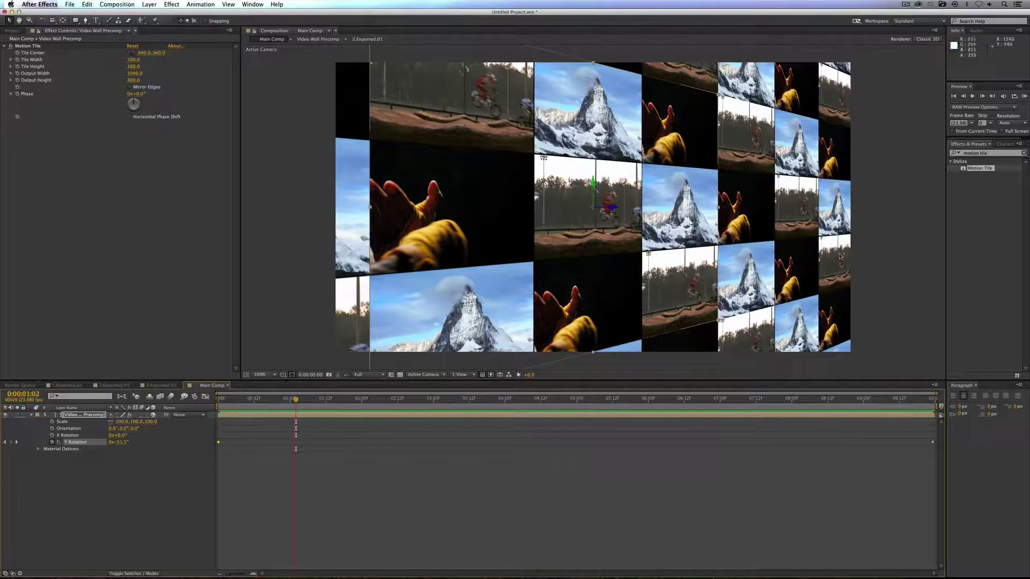
# Step: Go to the last frame of Main Comp and set Motion Tile's output height to 500
pyautogui.click(895, 399)
pyautogui.moveTo(900, 401); pyautogui.dragTo(959, 402)
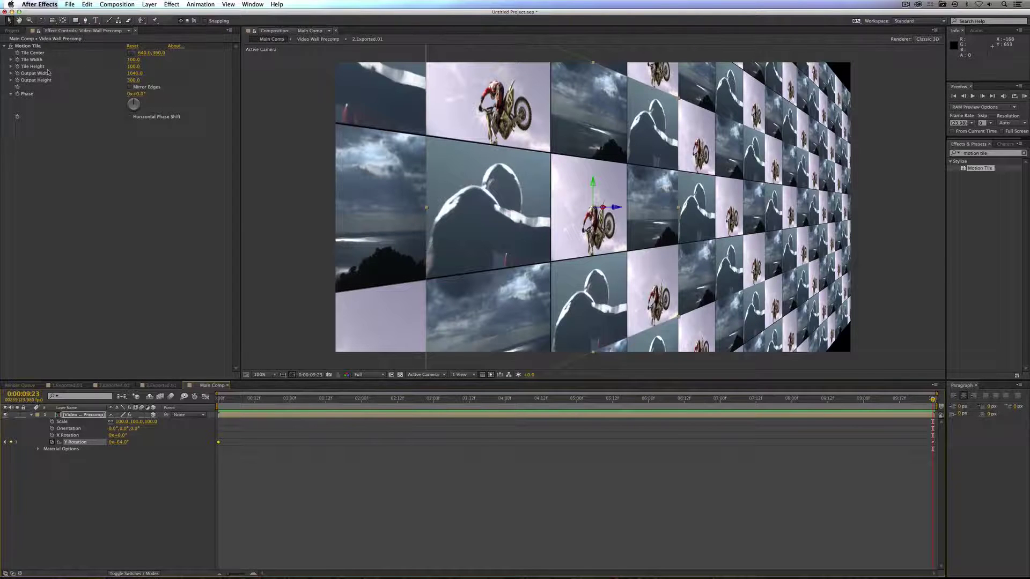
pyautogui.click(133, 80)
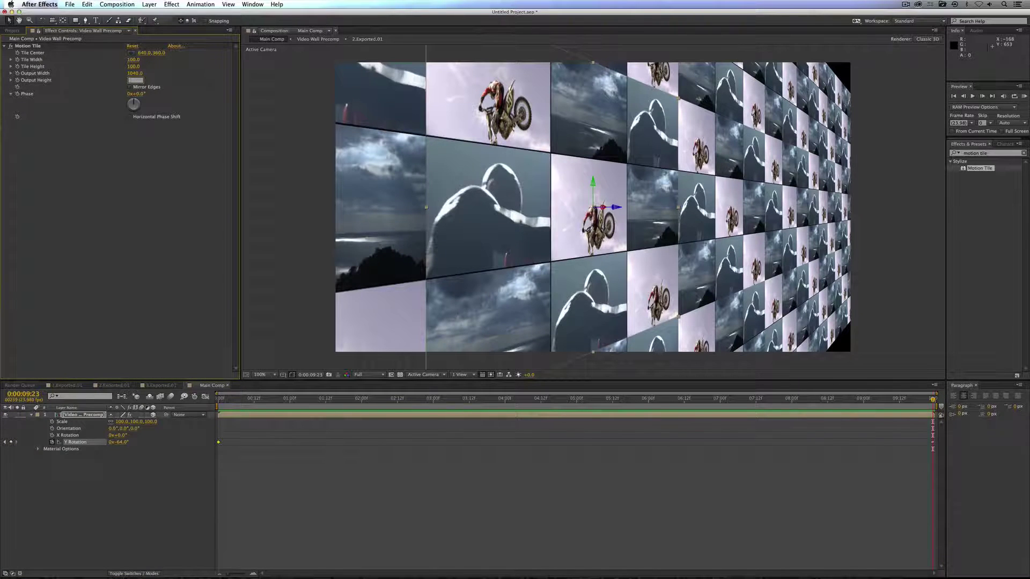
pyautogui.press('Return')
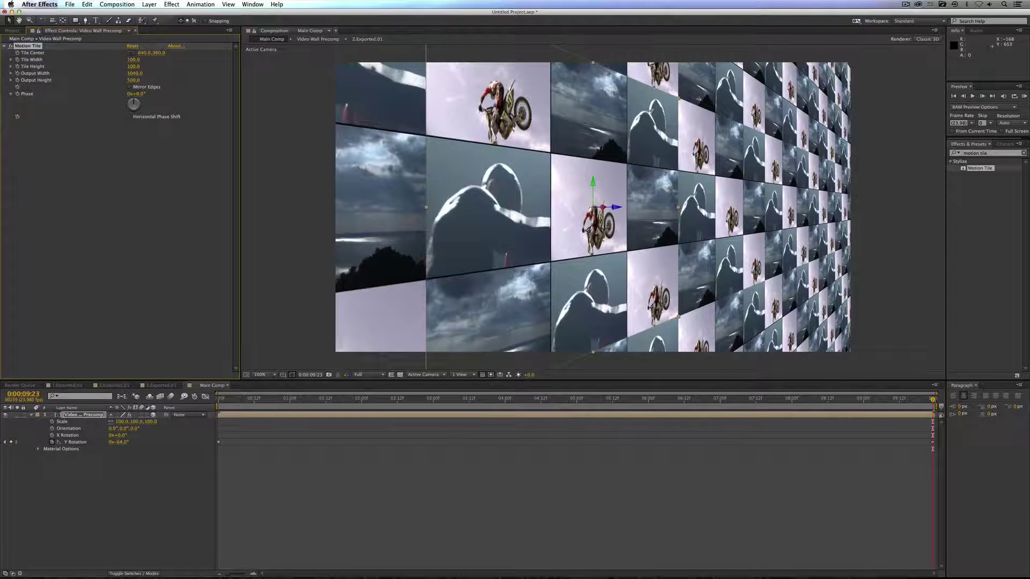
# Step: Check the rotating wall for uncovered areas over time, using the transparency grid temporarily, and return to the first frame
pyautogui.moveTo(332, 401); pyautogui.dragTo(940, 397)
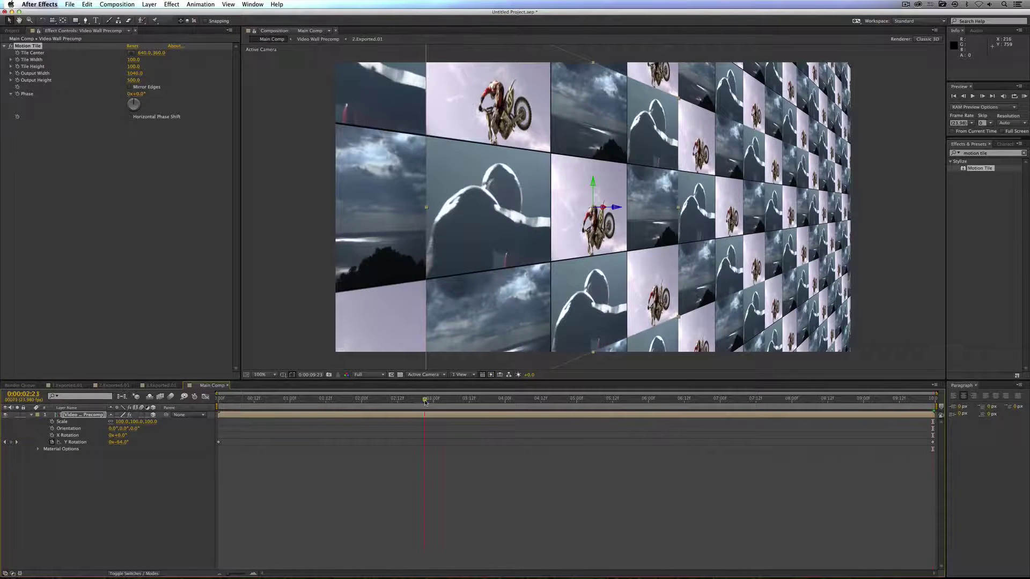
pyautogui.moveTo(425, 402); pyautogui.dragTo(445, 399)
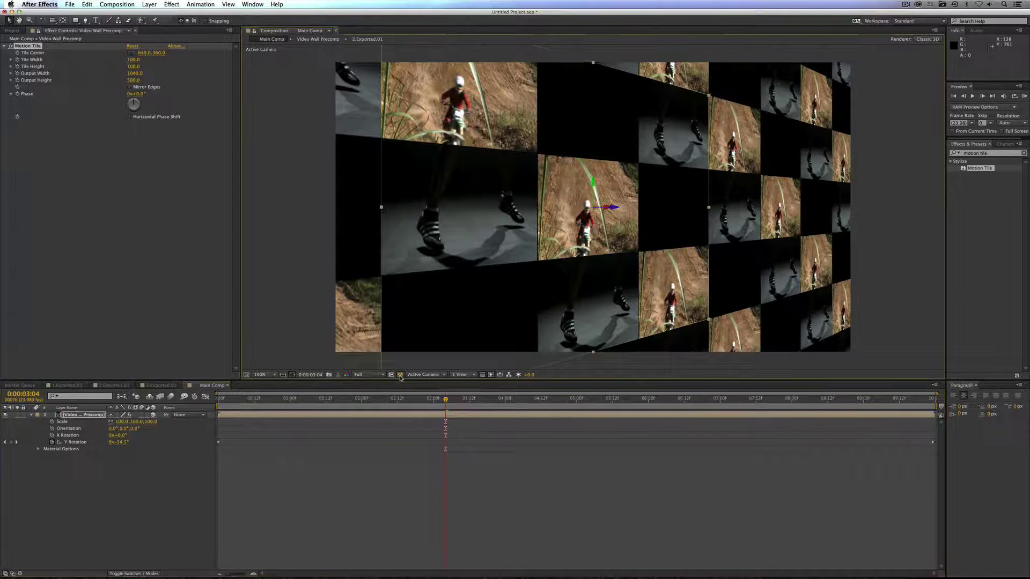
pyautogui.click(399, 375)
pyautogui.moveTo(458, 397); pyautogui.dragTo(320, 398)
pyautogui.moveTo(405, 393); pyautogui.dragTo(218, 398)
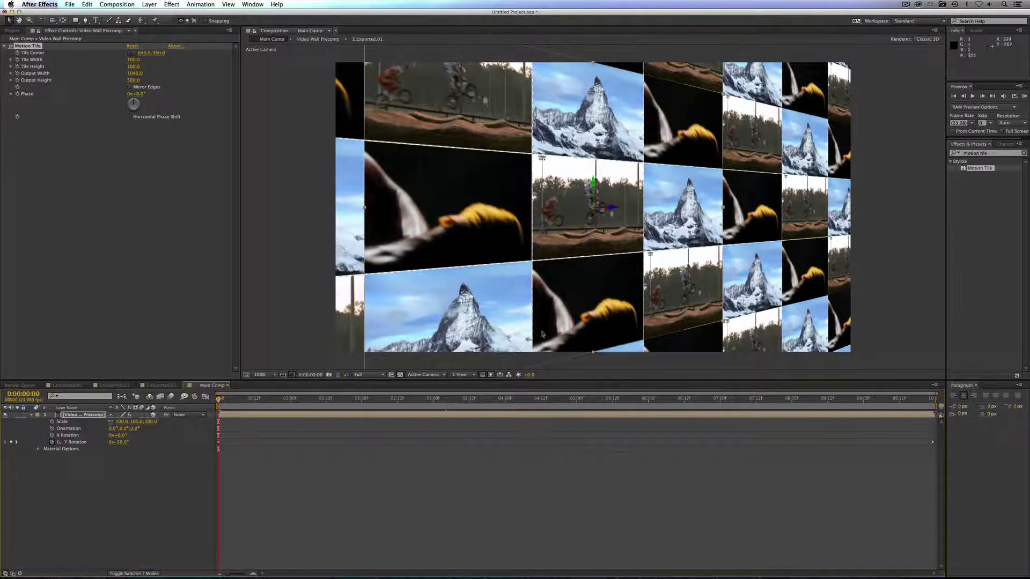
pyautogui.click(400, 375)
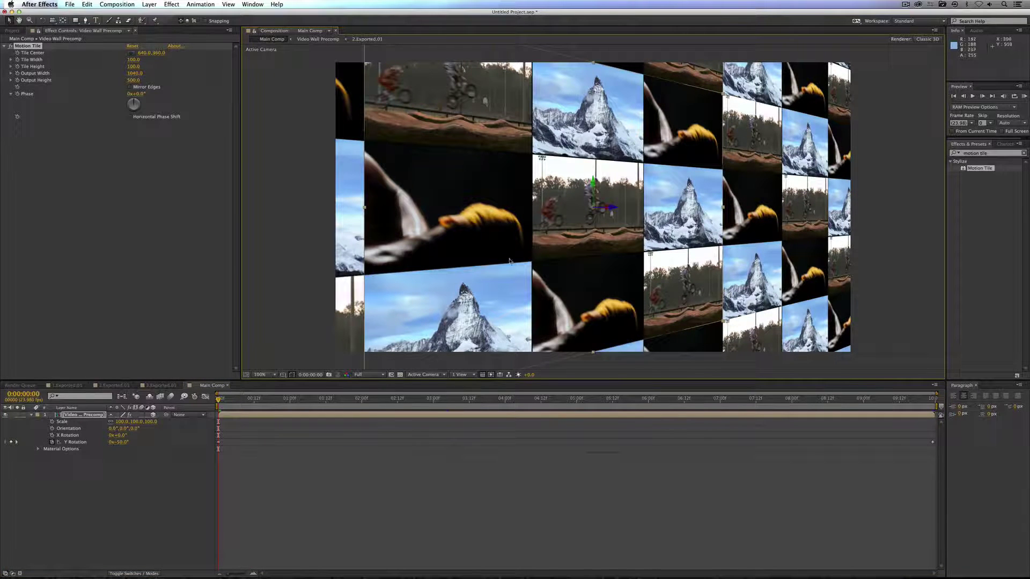
pyautogui.moveTo(421, 398); pyautogui.dragTo(515, 401)
pyautogui.press('Home')
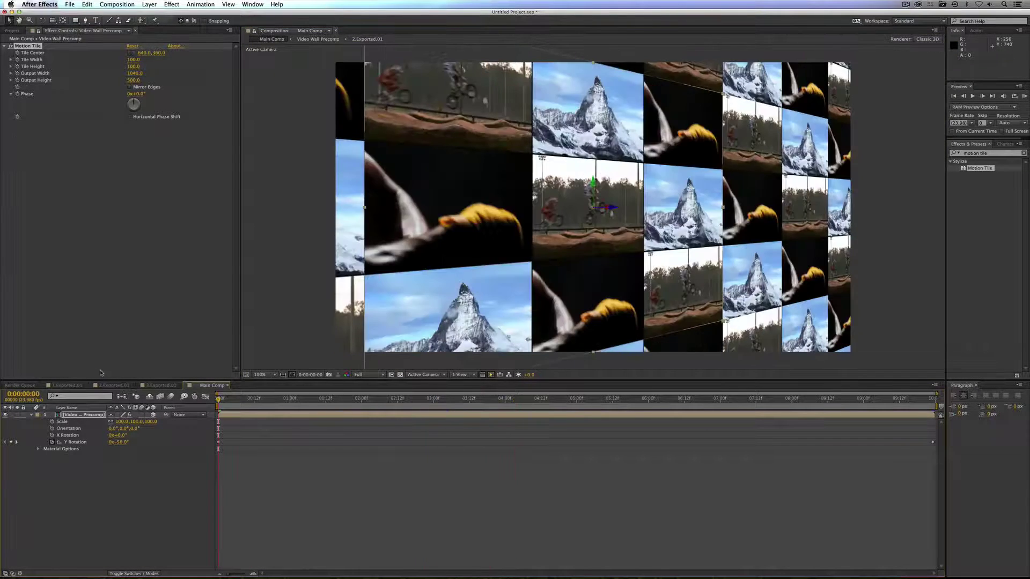
# Step: Add a text layer over the video wall reading "VIDEO WALLS" on one line and "ROCK!!!!" below it
pyautogui.click(96, 21)
pyautogui.click(488, 198)
pyautogui.write('VIDEO')
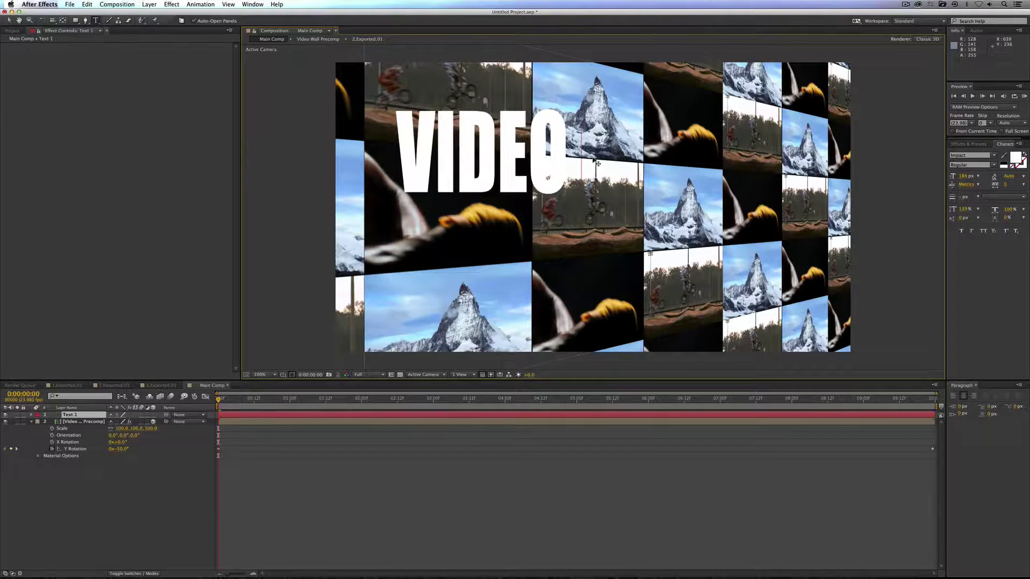
pyautogui.write(' WALLS')
pyautogui.press('Return')
pyautogui.write('ROCK!!!!')
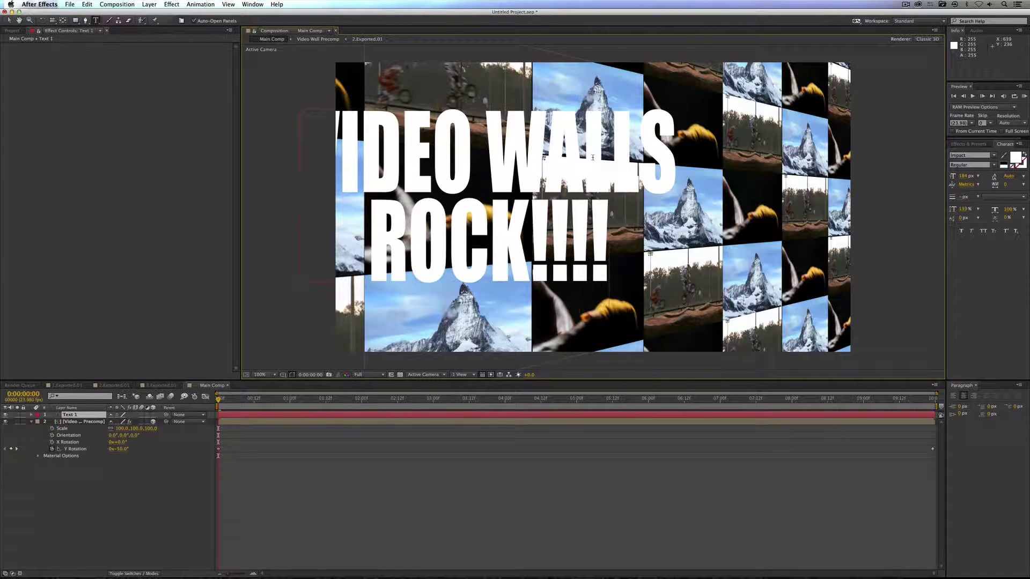
# Step: Show the title/action safe guides and centre the title in the frame at about 640, 359
pyautogui.click(9, 20)
pyautogui.moveTo(463, 164); pyautogui.dragTo(563, 178)
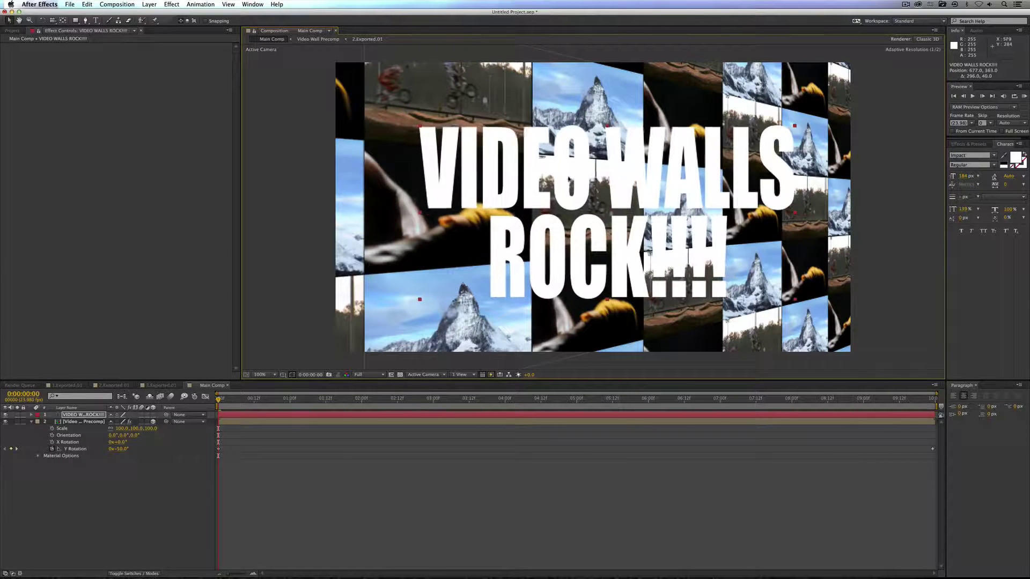
pyautogui.click(287, 375)
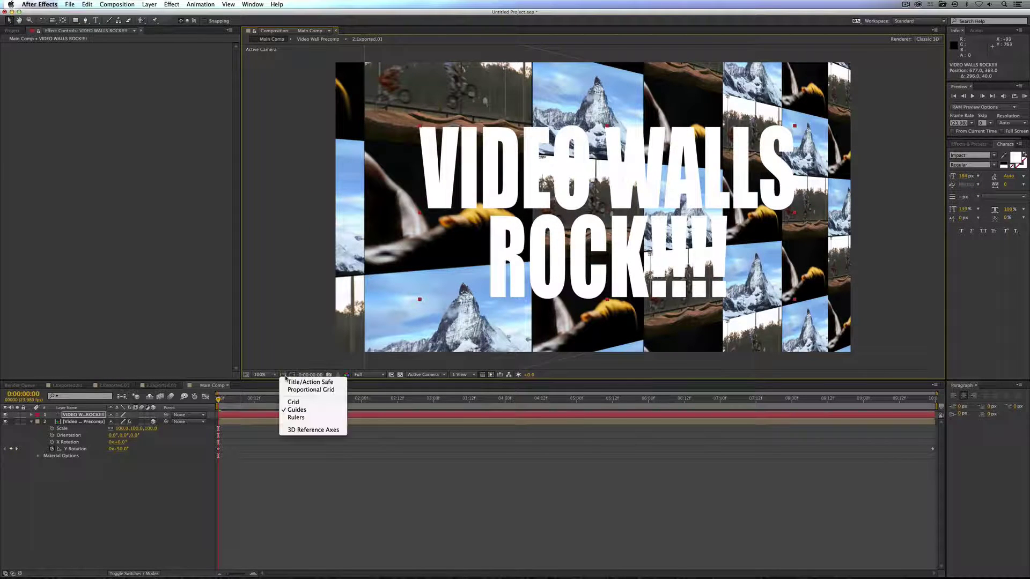
pyautogui.click(292, 381)
pyautogui.moveTo(575, 258); pyautogui.dragTo(555, 255)
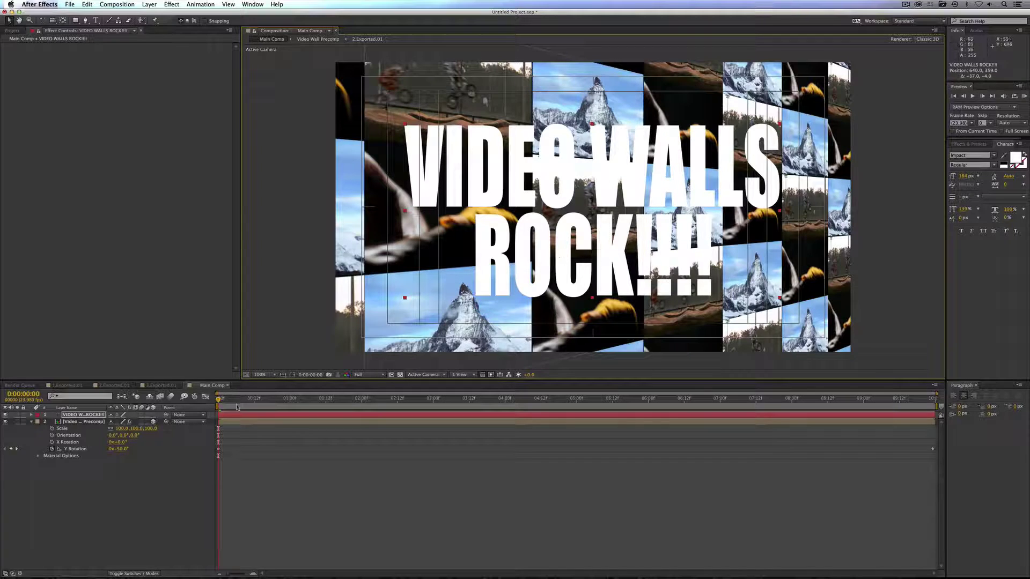
# Step: Turn the title into a 3D layer and set its Y Rotation to -50° to match the wall's angle
pyautogui.click(153, 415)
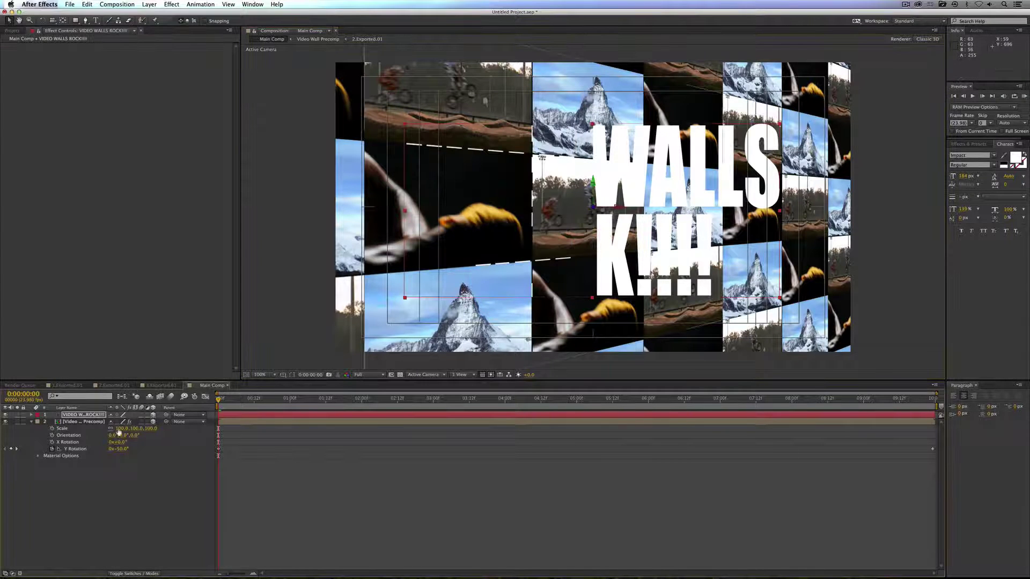
pyautogui.click(96, 416)
pyautogui.press('r')
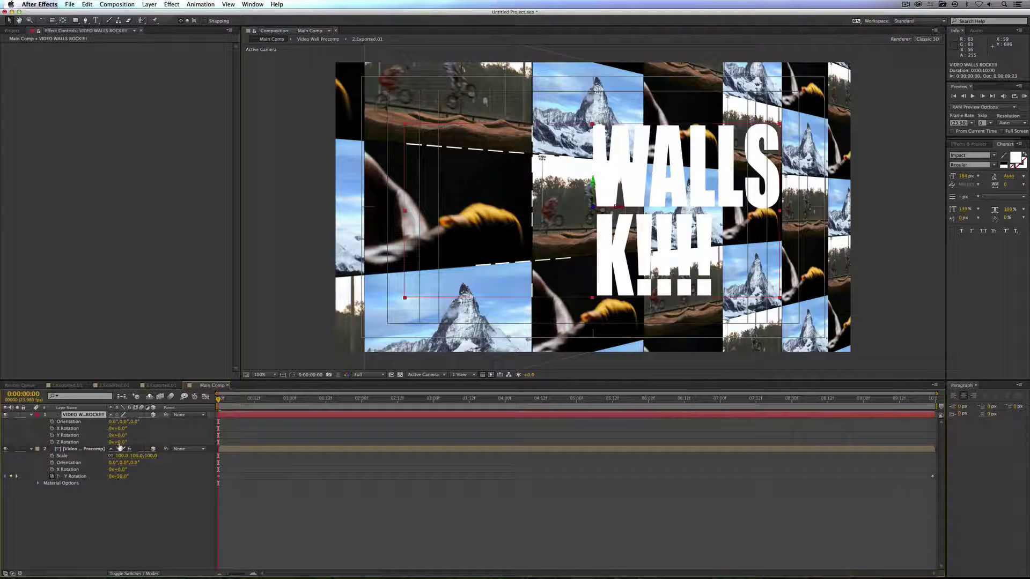
pyautogui.click(120, 436)
pyautogui.write('50')
pyautogui.press('Return')
pyautogui.click(120, 434)
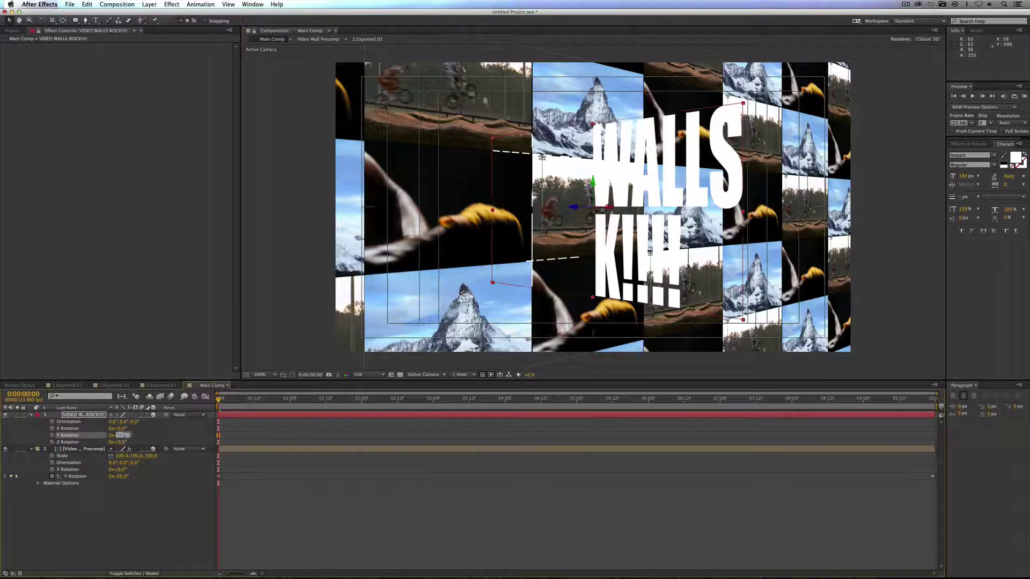
pyautogui.write('-50')
pyautogui.press('Return')
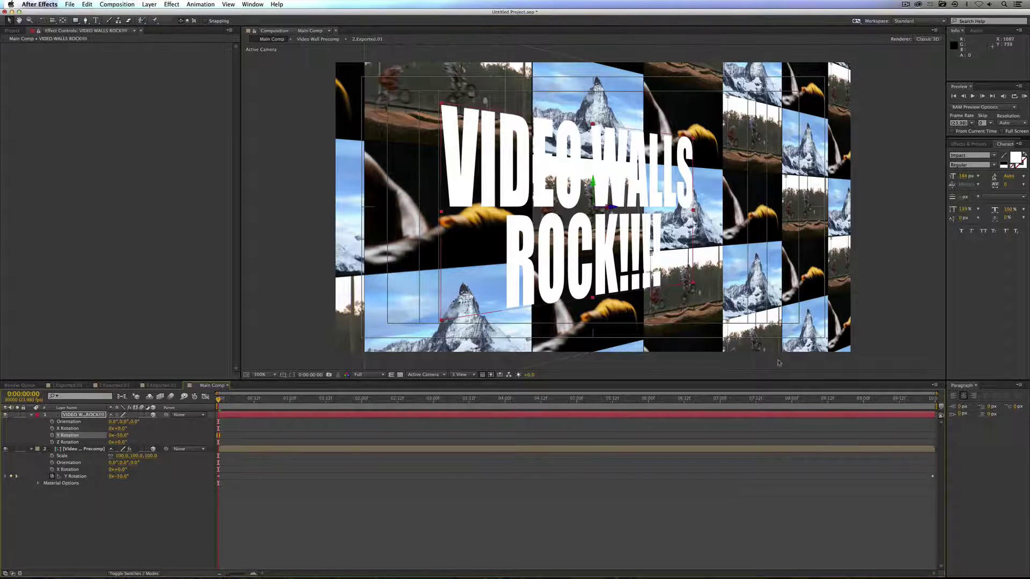
# Step: Keyframe the title's Y Rotation from -50° at the first frame to -64° at the last frame
pyautogui.click(53, 436)
pyautogui.press('End')
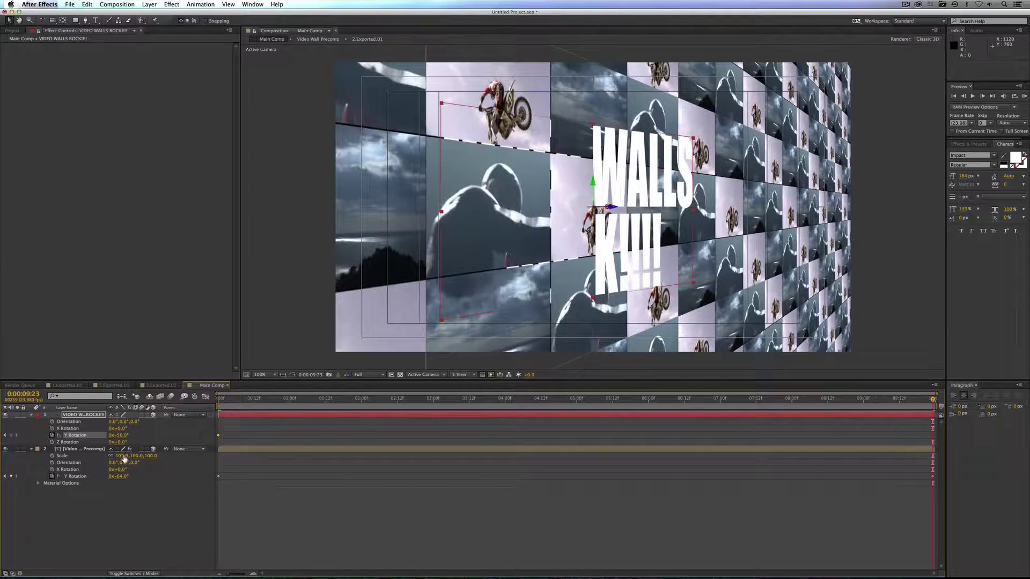
pyautogui.click(121, 435)
pyautogui.write('-64')
pyautogui.press('Return')
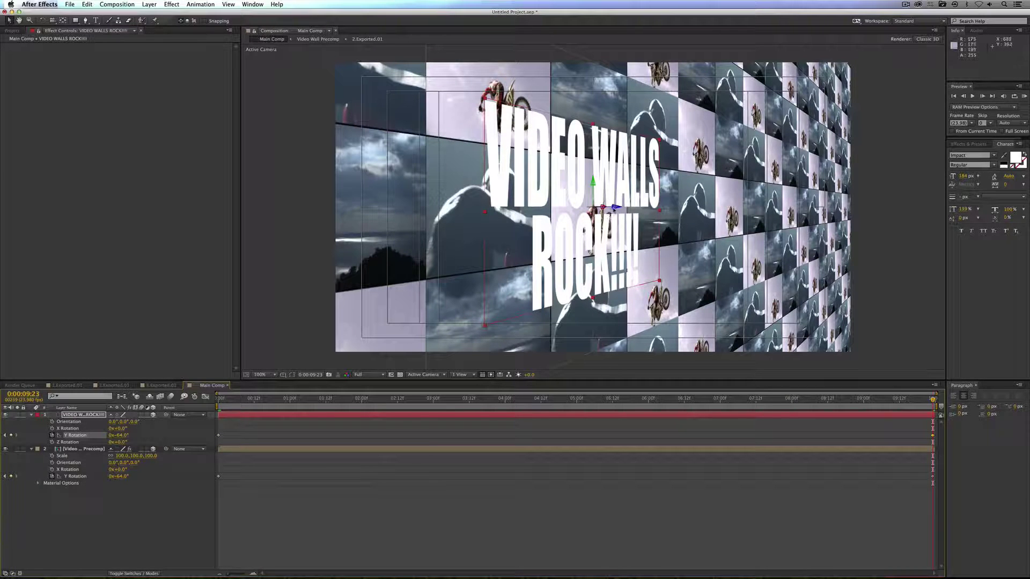
# Step: Return to the first frame and bring the title forward from the wall to a Z position of about -211
pyautogui.click(225, 398)
pyautogui.click(220, 405)
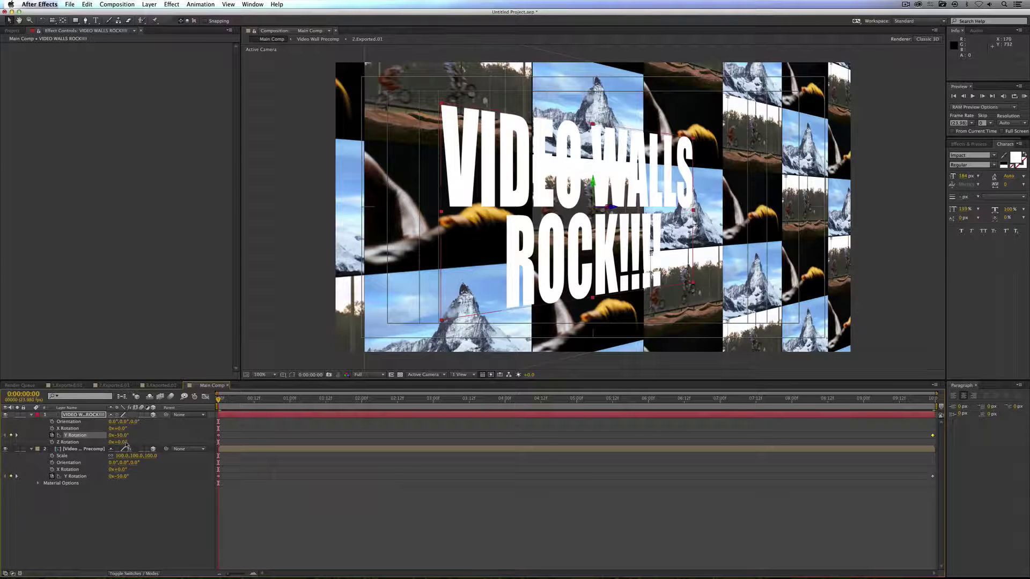
pyautogui.click(97, 416)
pyautogui.press('p')
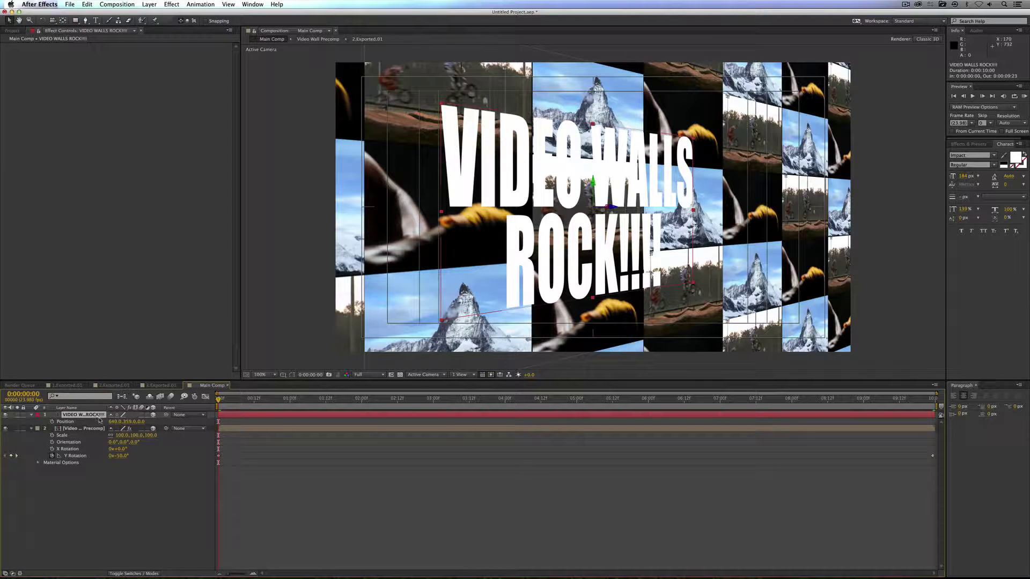
pyautogui.moveTo(138, 422); pyautogui.dragTo(212, 393)
pyautogui.press('space')
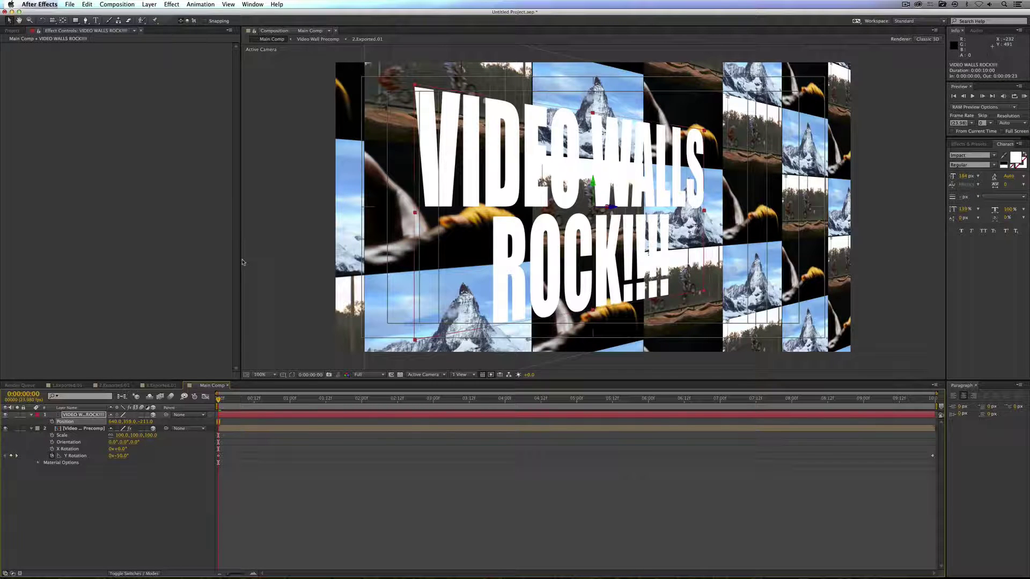
# Step: Add a white point light at 100% intensity without shadows, move it along X to about 987, and preview the lit animation
pyautogui.press('super+alt+shift+l')
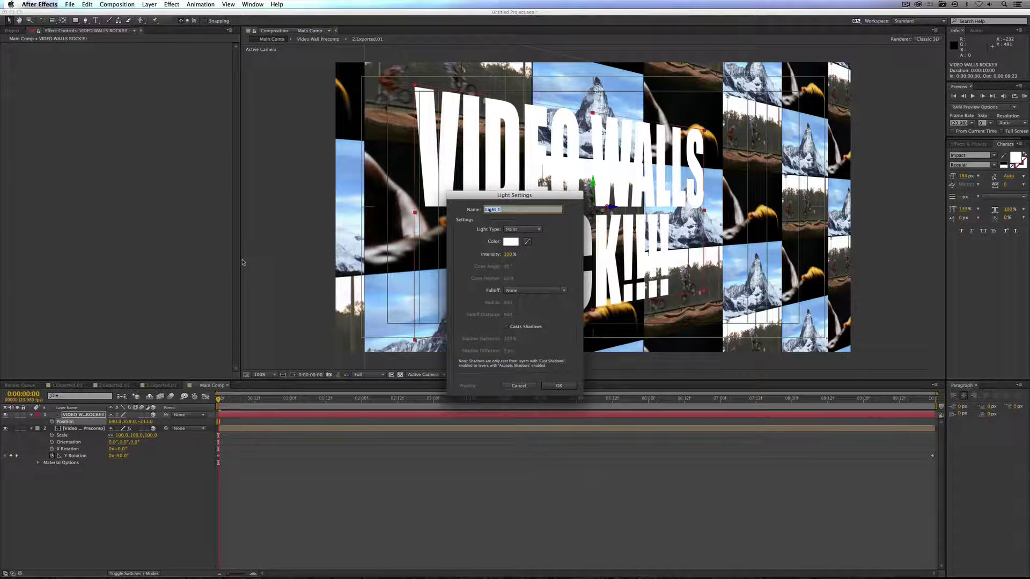
pyautogui.click(558, 386)
pyautogui.moveTo(646, 182); pyautogui.dragTo(786, 179)
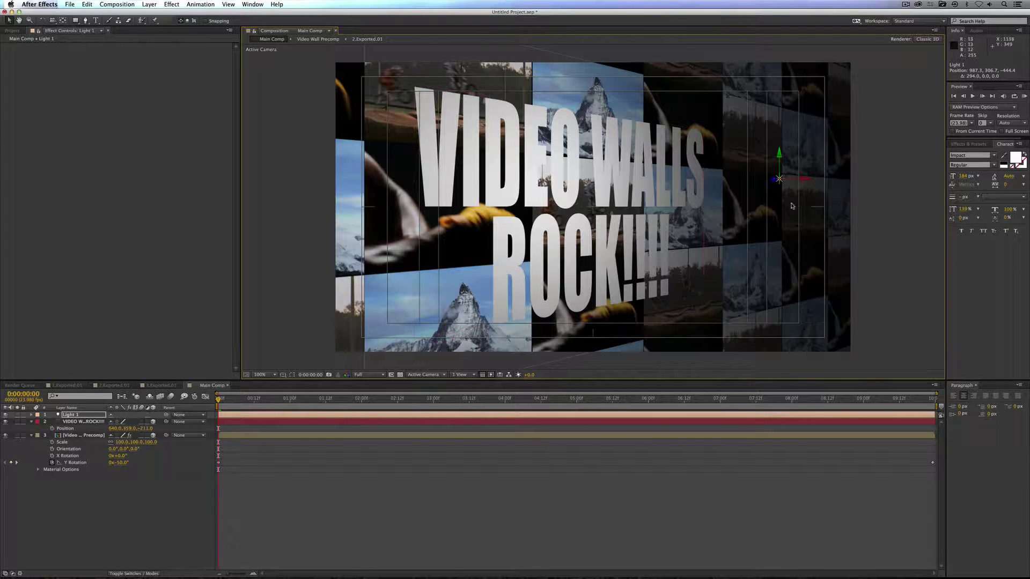
pyautogui.moveTo(225, 397); pyautogui.dragTo(126, 378)
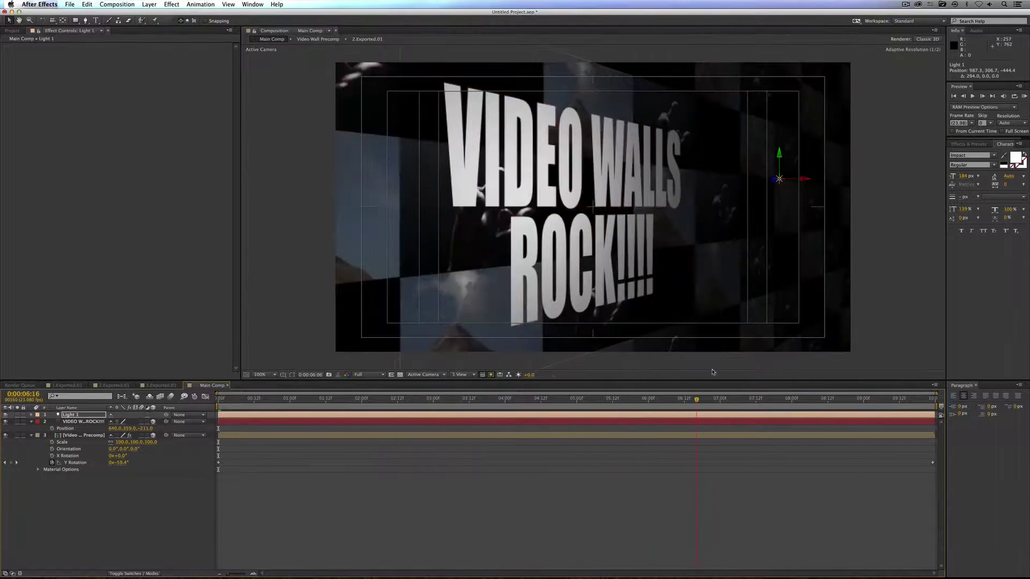
pyautogui.press('space')
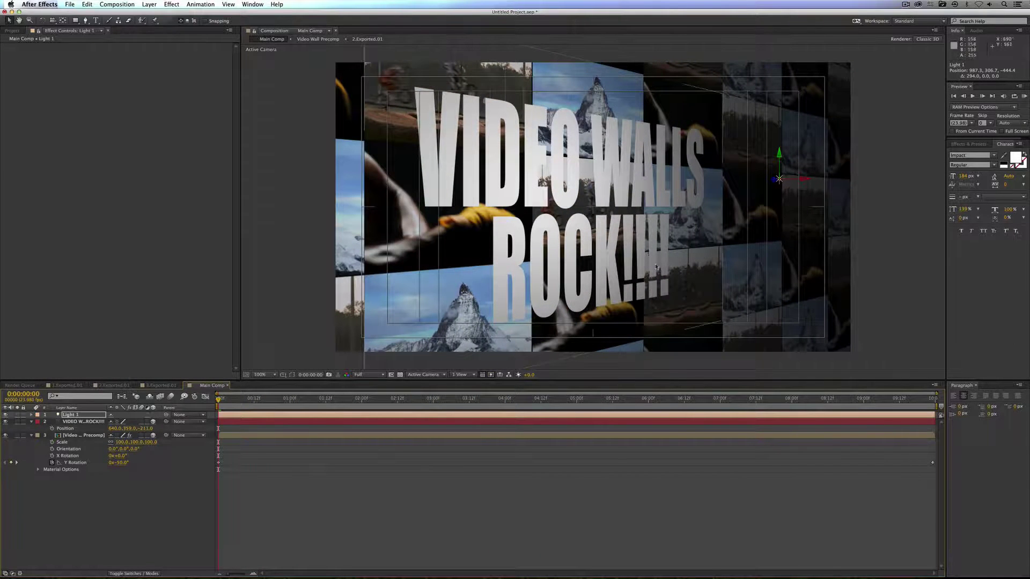